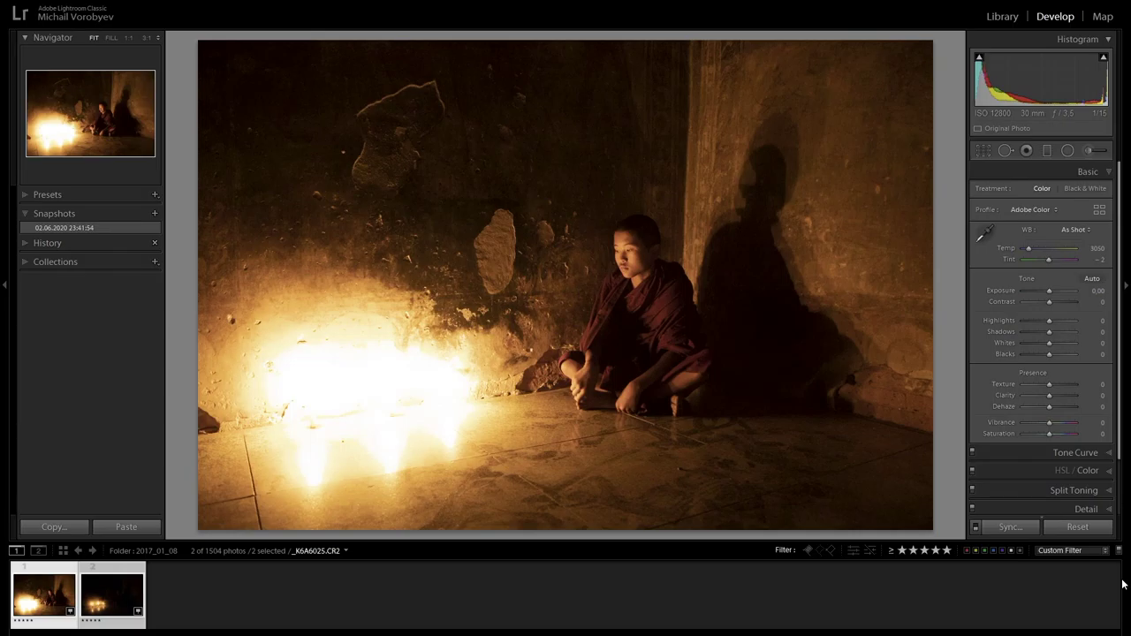
# - Compare the bright monk exposure with the dark candle exposure
pyautogui.press('Right')
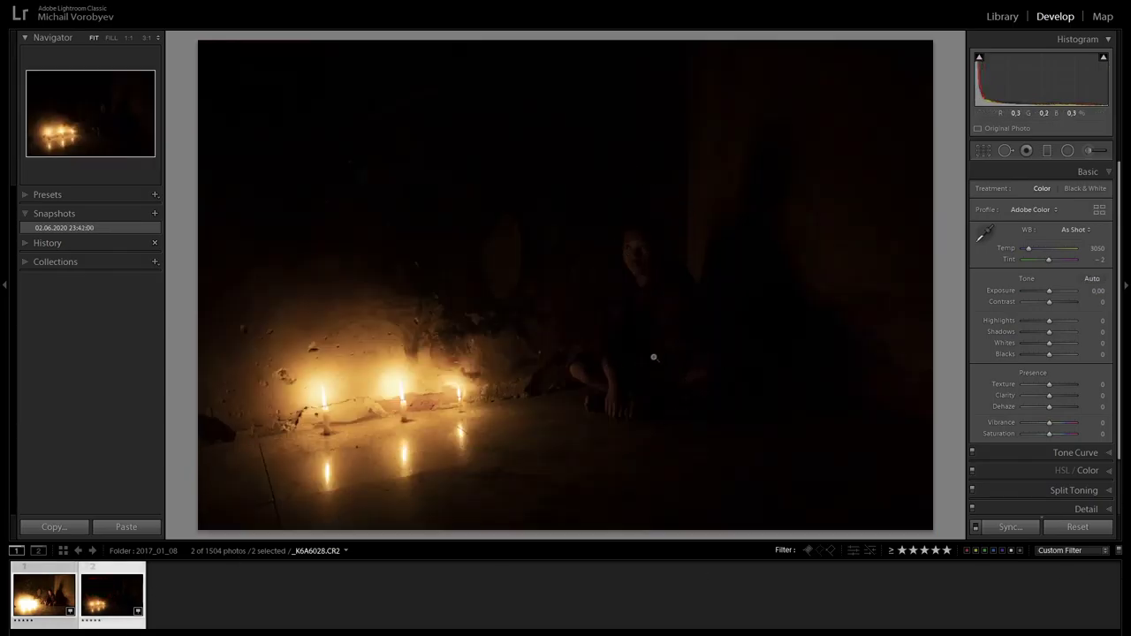
pyautogui.click(46, 592)
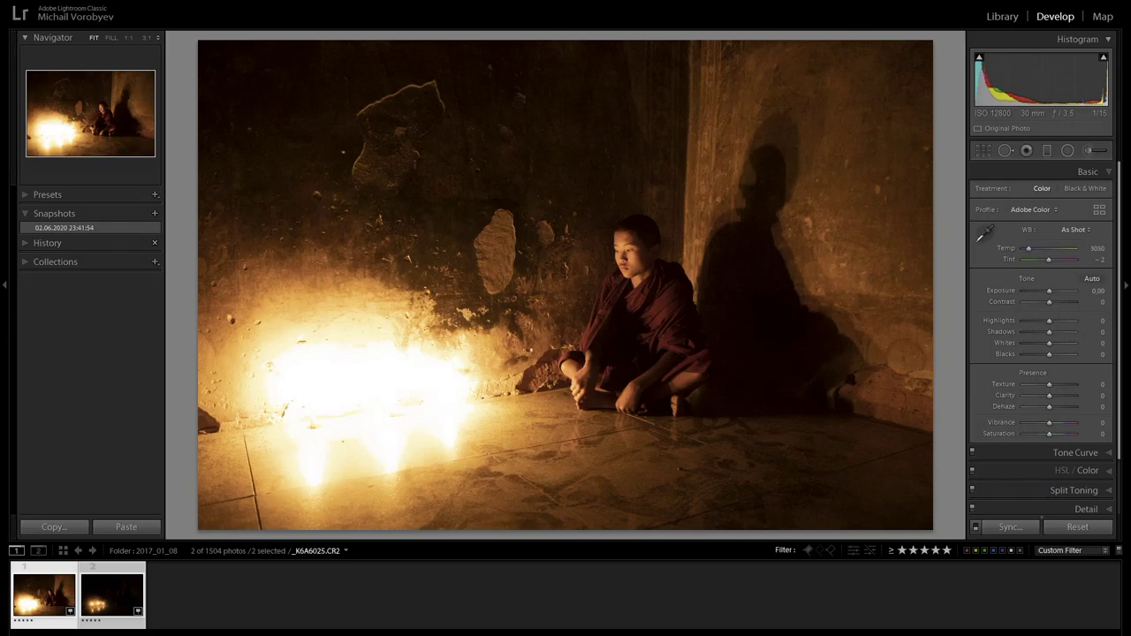
pyautogui.click(105, 601)
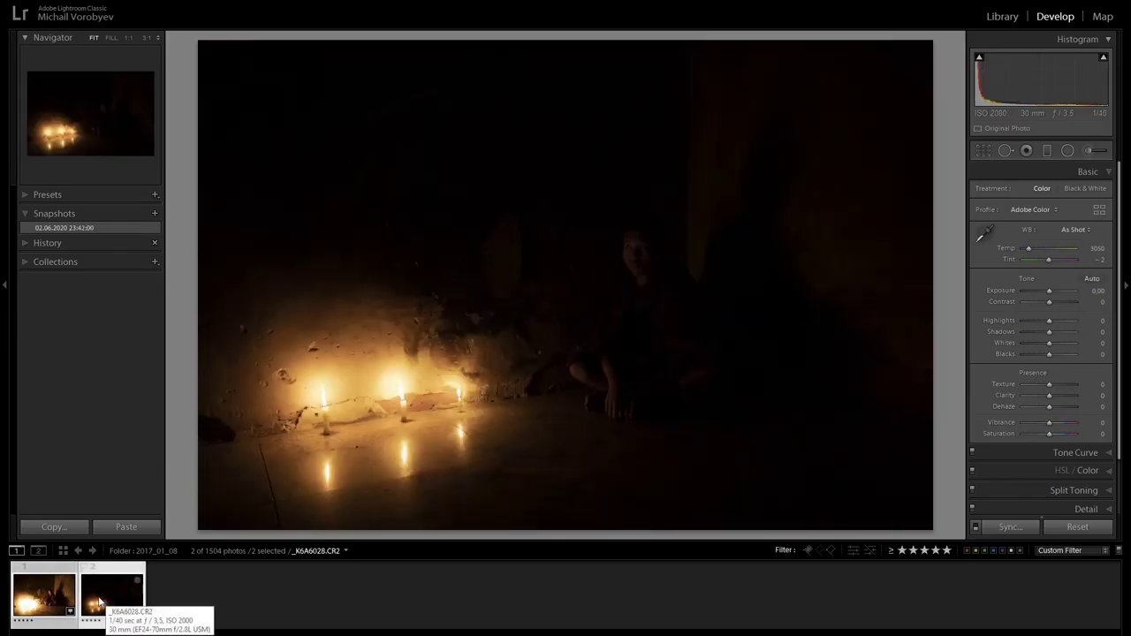
pyautogui.click(26, 601)
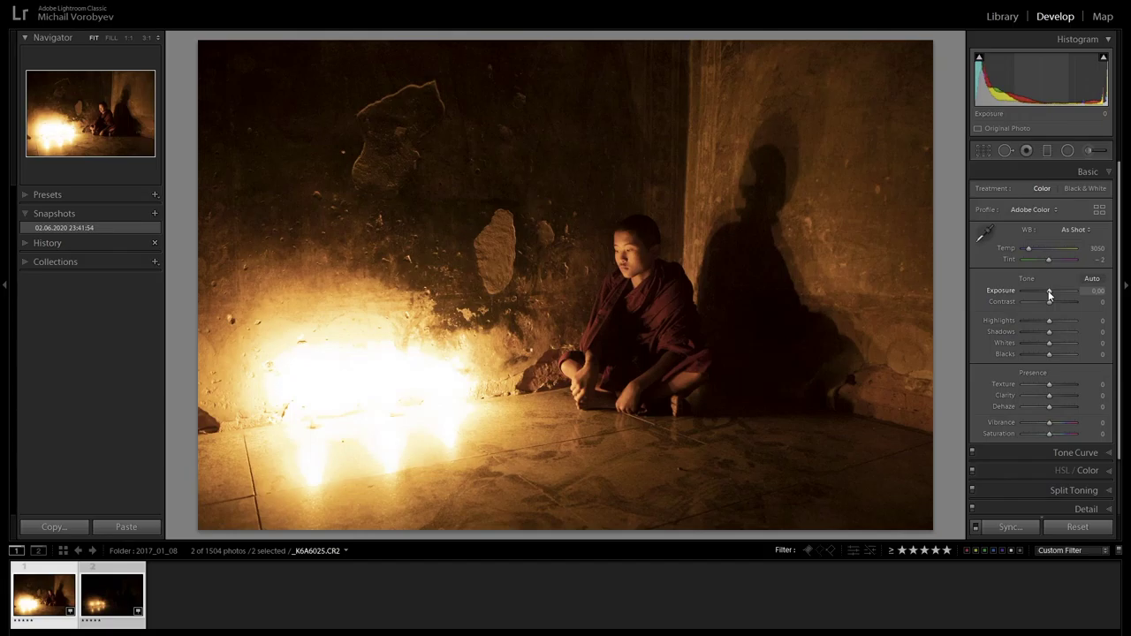
# - Trial exposure and shadow edits on both photos, then reset the candle photo to defaults
pyautogui.moveTo(1050, 294)
pyautogui.mouseDown()
pyautogui.moveTo(1033, 294)
pyautogui.moveTo(1036, 322)
pyautogui.mouseUp()
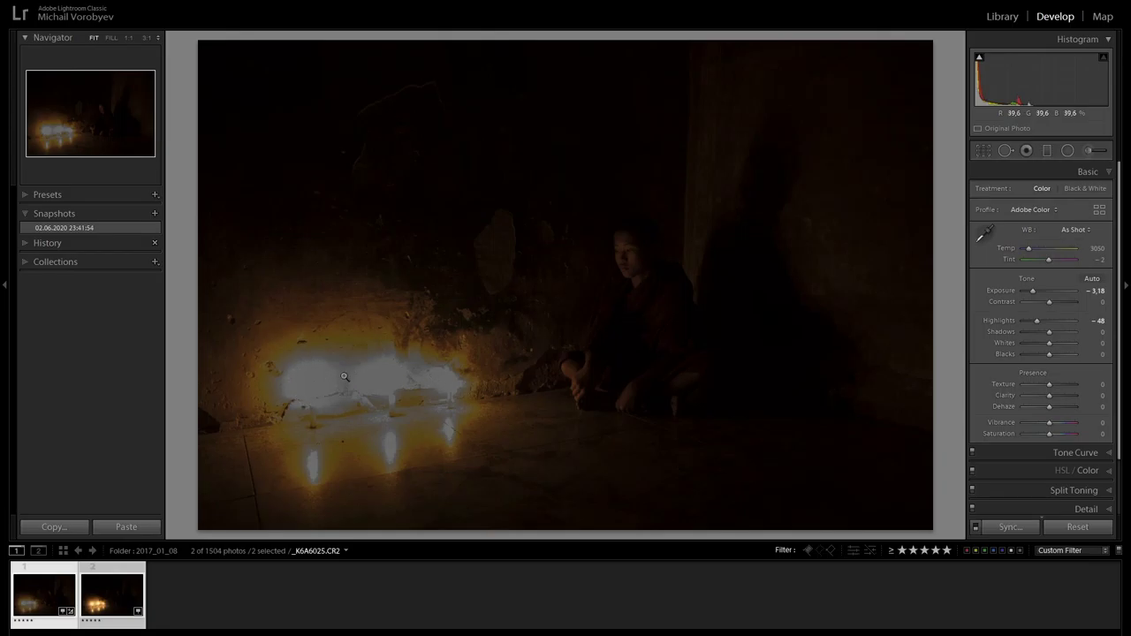
pyautogui.doubleClick(1002, 291)
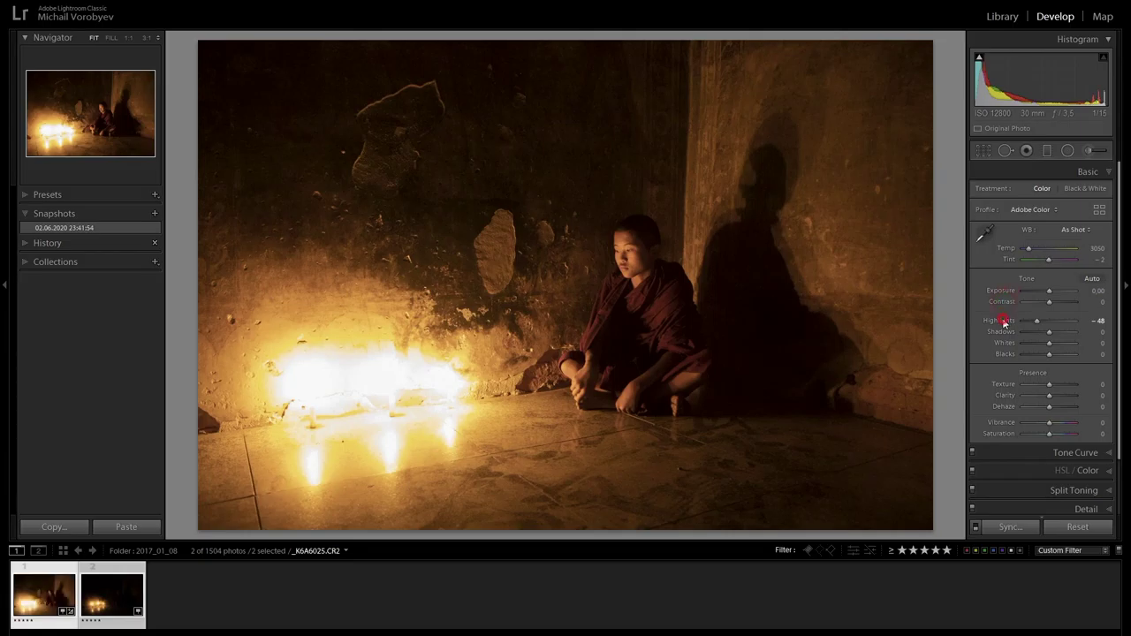
pyautogui.doubleClick(998, 320)
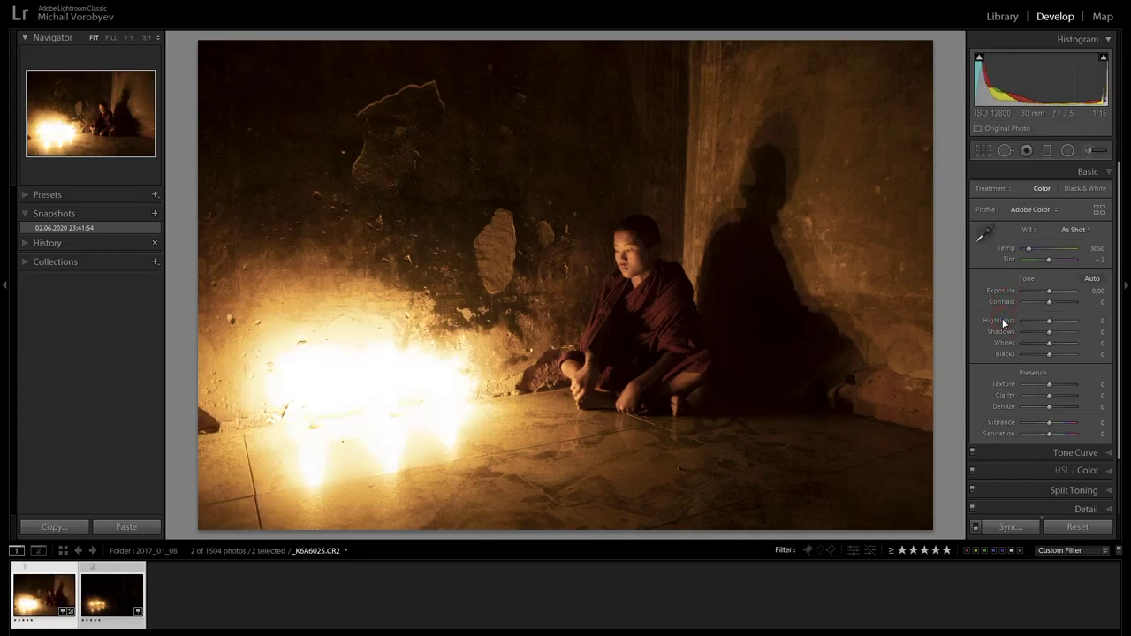
pyautogui.click(123, 597)
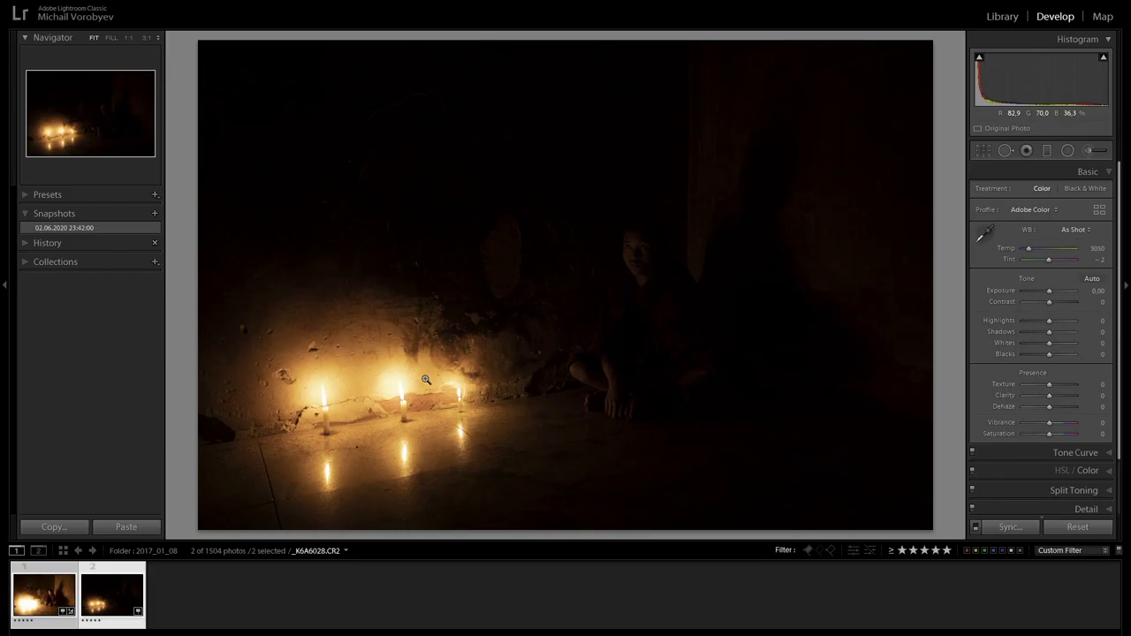
pyautogui.moveTo(1049, 333); pyautogui.dragTo(1073, 332)
pyautogui.moveTo(1049, 291); pyautogui.dragTo(1056, 293)
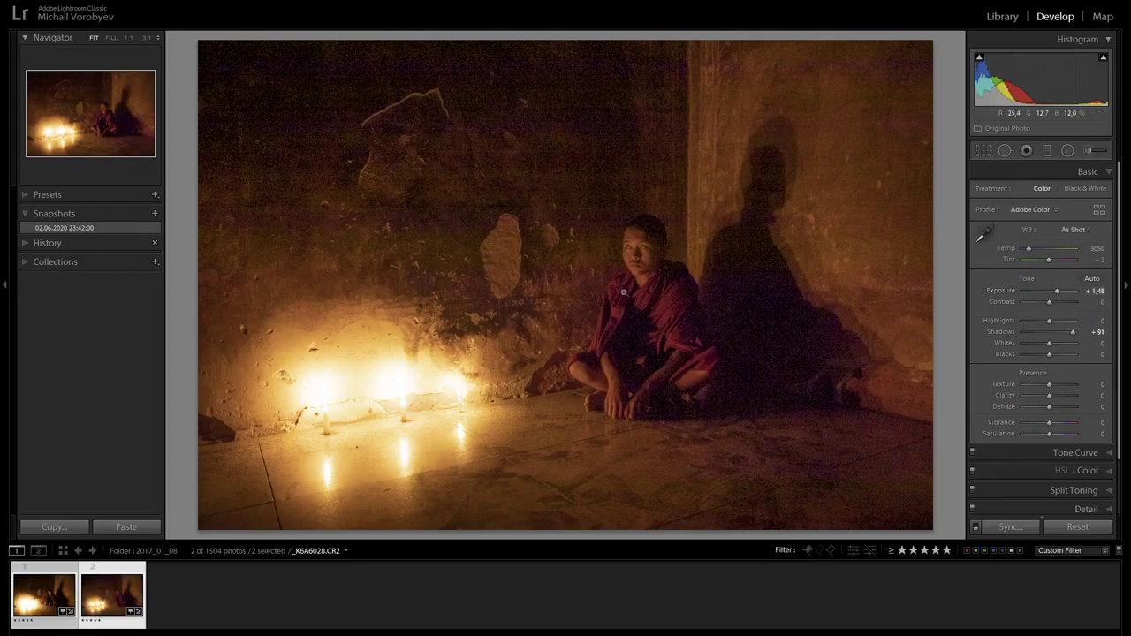
pyautogui.press('i')
pyautogui.click(1077, 526)
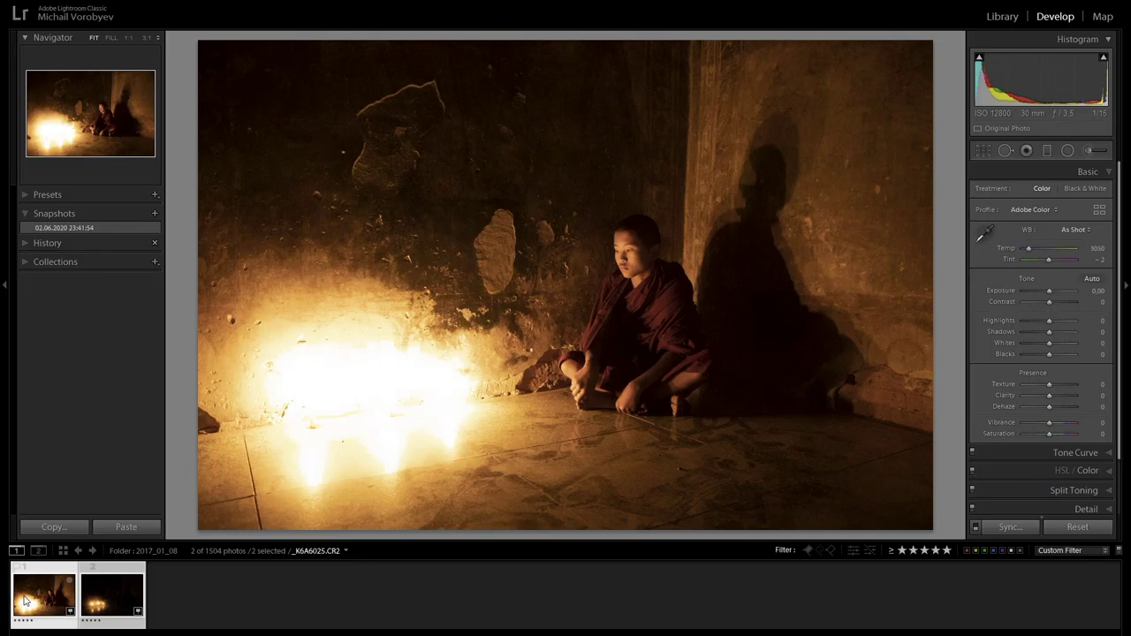
# - On the bright photo, raise exposure and contrast, lower highlights, and lift shadows, whites and blacks
pyautogui.moveTo(1049, 290); pyautogui.dragTo(1052, 301)
pyautogui.moveTo(1049, 320)
pyautogui.mouseDown()
pyautogui.moveTo(1040, 321)
pyautogui.moveTo(1051, 343)
pyautogui.mouseUp()
pyautogui.moveTo(1049, 354); pyautogui.dragTo(1050, 353)
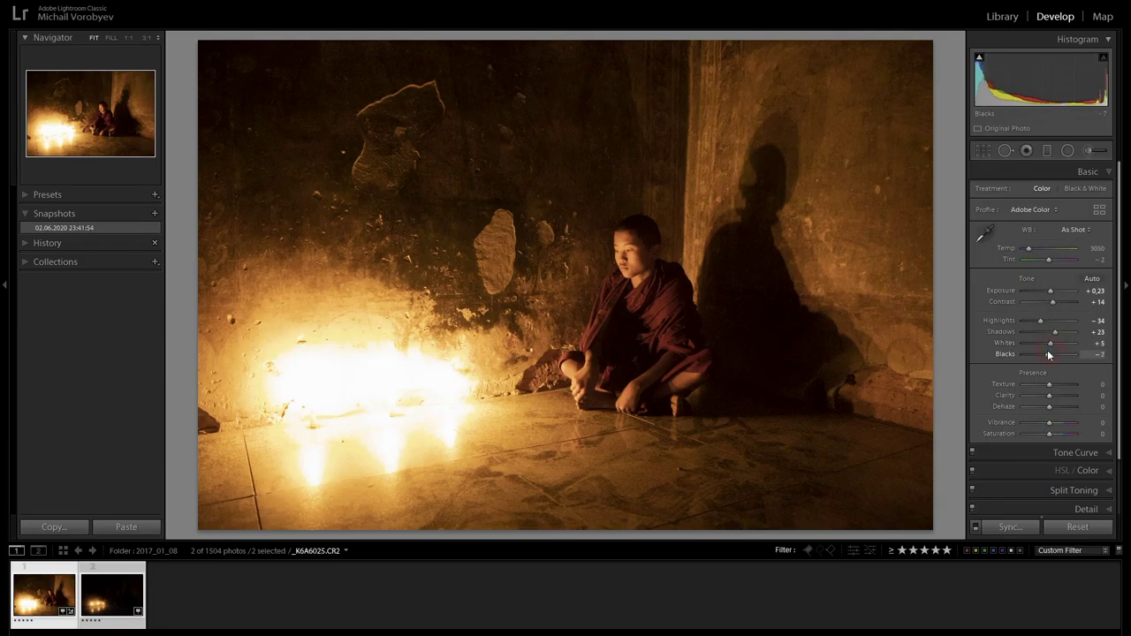
pyautogui.moveTo(1049, 395); pyautogui.dragTo(1054, 395)
pyautogui.moveTo(1049, 259); pyautogui.dragTo(1029, 250)
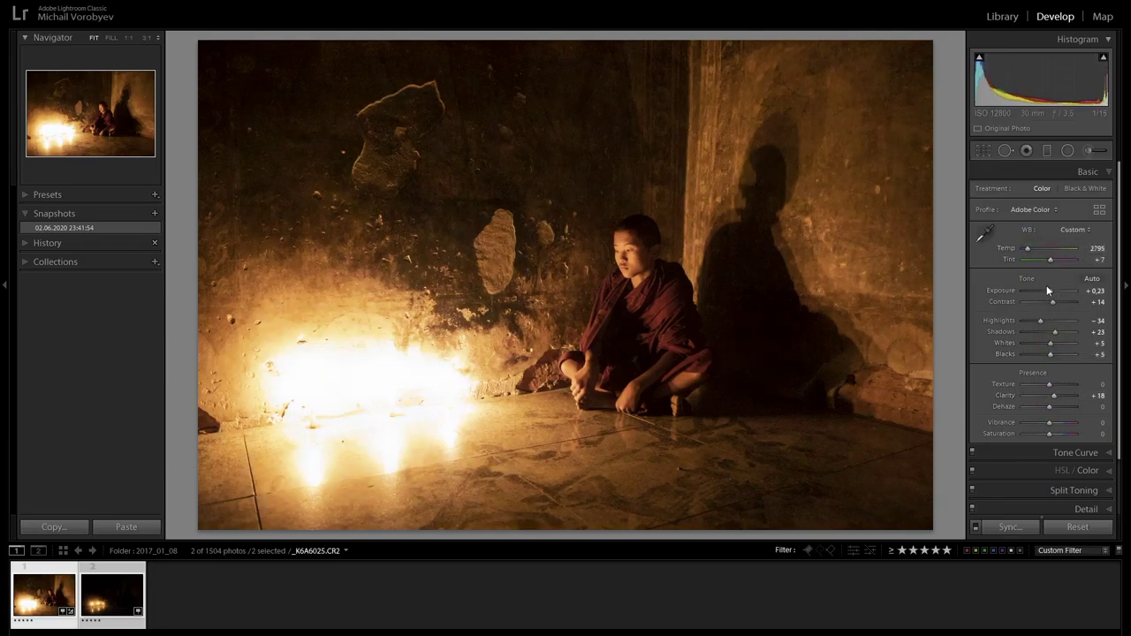
# - Add a Radial Filter over the wall shadow with lifted shadows, contrast and clarity
pyautogui.doubleClick(982, 192)
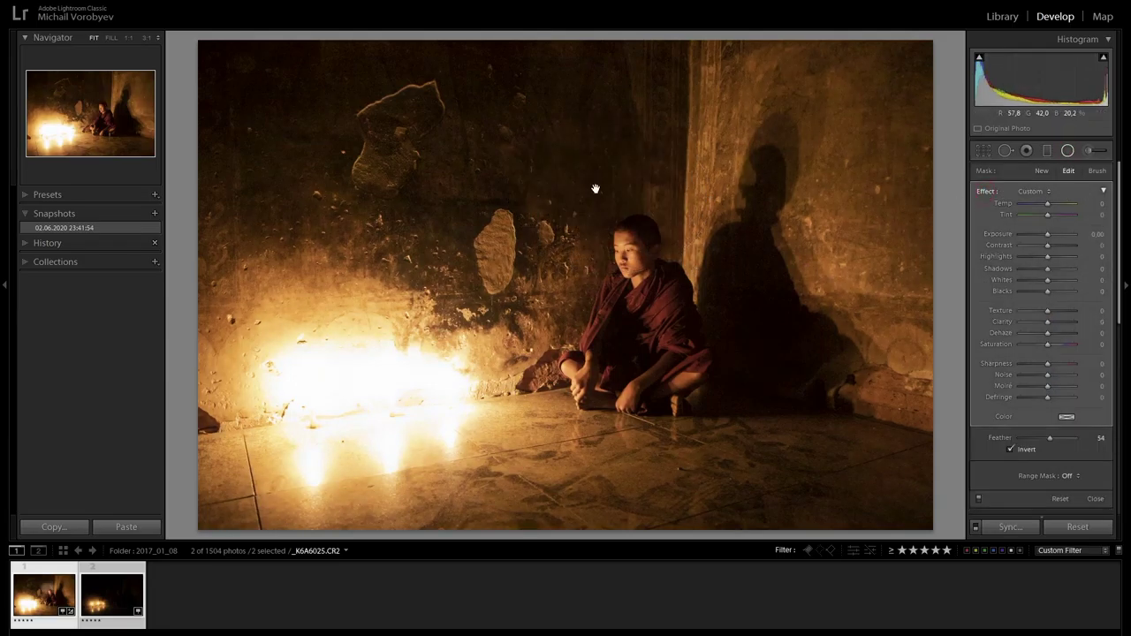
pyautogui.moveTo(1047, 267); pyautogui.dragTo(1050, 245)
pyautogui.rightClick(639, 204)
pyautogui.click(677, 217)
pyautogui.moveTo(638, 205); pyautogui.dragTo(745, 371)
pyautogui.moveTo(848, 371)
pyautogui.mouseDown()
pyautogui.moveTo(850, 356)
pyautogui.moveTo(814, 356)
pyautogui.mouseUp()
pyautogui.moveTo(1047, 321); pyautogui.dragTo(1050, 321)
pyautogui.moveTo(1051, 269)
pyautogui.mouseDown()
pyautogui.moveTo(1025, 248)
pyautogui.moveTo(1051, 265)
pyautogui.mouseUp()
pyautogui.click(1095, 498)
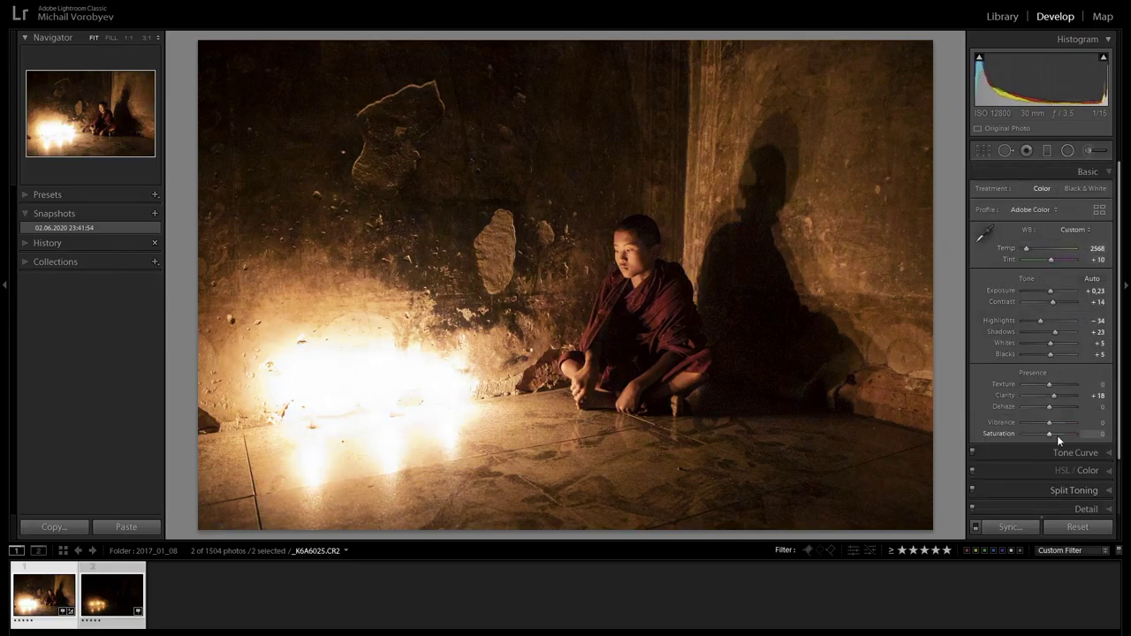
# - Fine-tune the basic edit: lift blacks and shadows, brighten exposure slightly, lower contrast
pyautogui.click(1124, 461)
pyautogui.moveTo(1050, 354); pyautogui.dragTo(1058, 353)
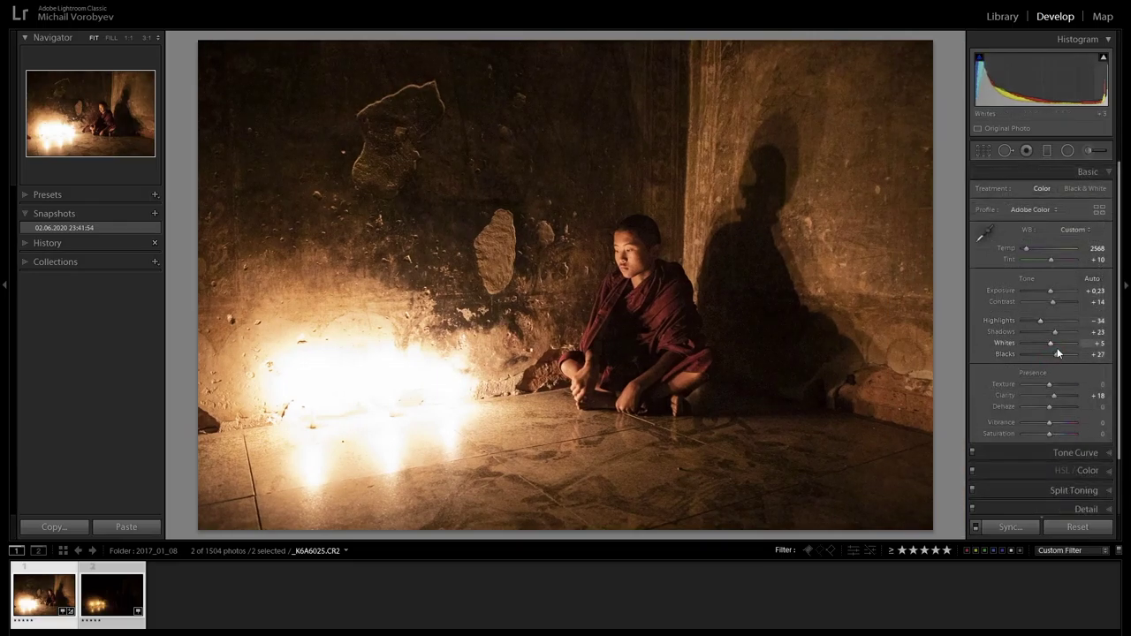
pyautogui.moveTo(1050, 292); pyautogui.dragTo(1053, 292)
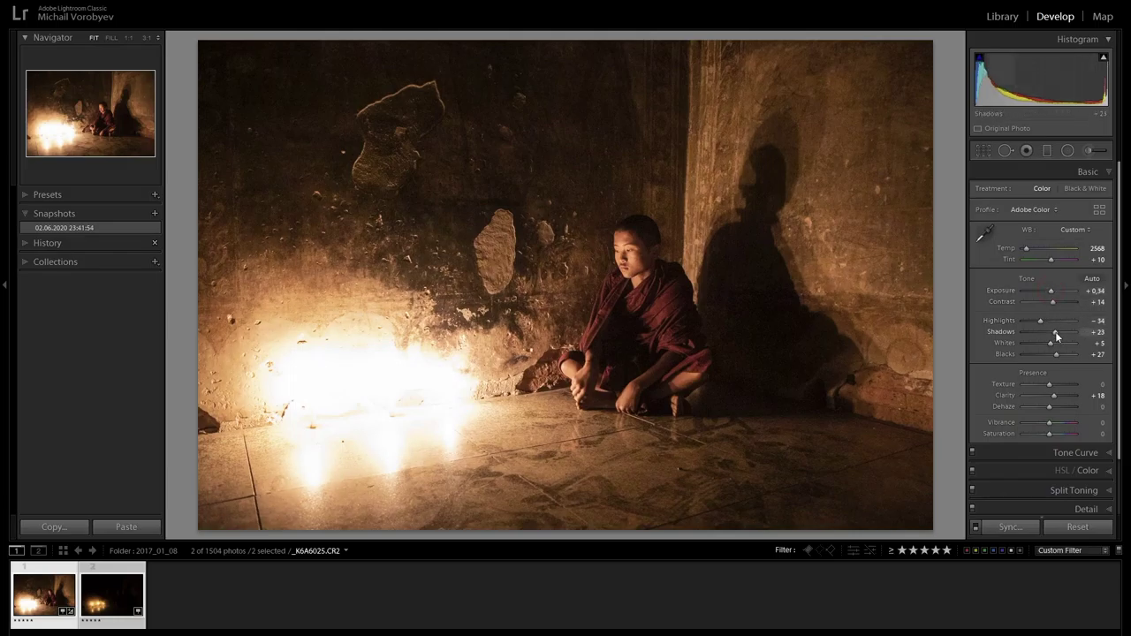
pyautogui.moveTo(1055, 332); pyautogui.dragTo(1067, 354)
pyautogui.moveTo(1053, 302); pyautogui.dragTo(1048, 291)
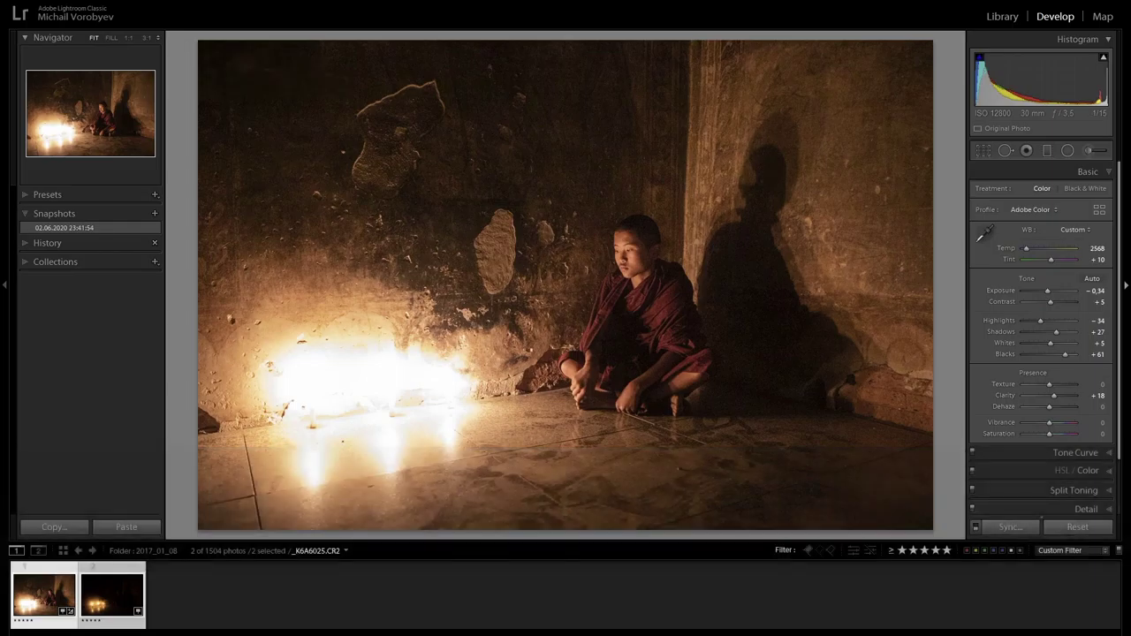
# - Apply luminance noise reduction and raise Sharpening Amount and Masking
pyautogui.click(1082, 509)
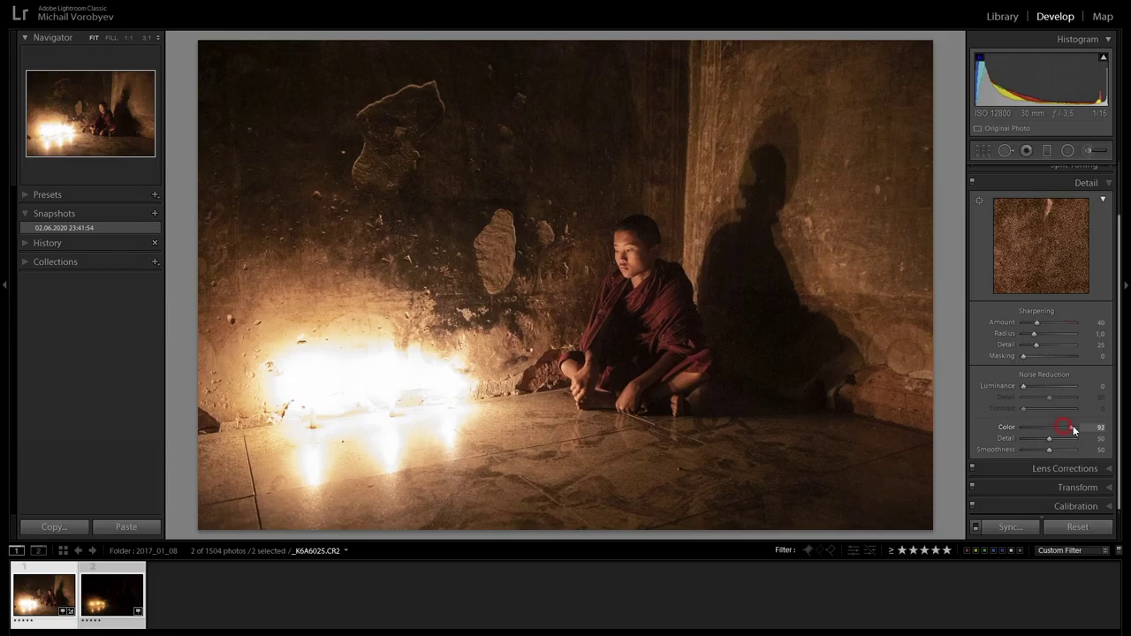
pyautogui.moveTo(1024, 386)
pyautogui.mouseDown()
pyautogui.moveTo(1052, 397)
pyautogui.moveTo(1029, 411)
pyautogui.mouseUp()
pyautogui.moveTo(1036, 322)
pyautogui.mouseDown()
pyautogui.moveTo(1049, 322)
pyautogui.moveTo(1062, 356)
pyautogui.mouseUp()
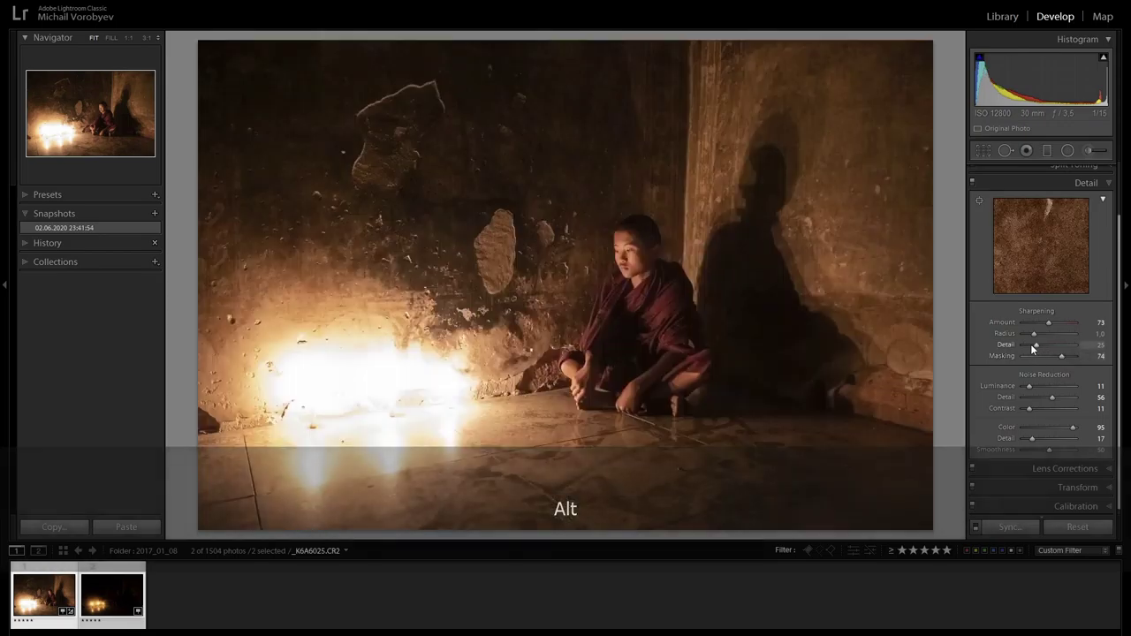
# - Darken the upper wall and right-hand wall with negative-exposure Graduated Filters
pyautogui.press('m')
pyautogui.moveTo(606, 525); pyautogui.dragTo(594, 440)
pyautogui.moveTo(1048, 234); pyautogui.dragTo(1045, 236)
pyautogui.moveTo(295, 55); pyautogui.dragTo(353, 250)
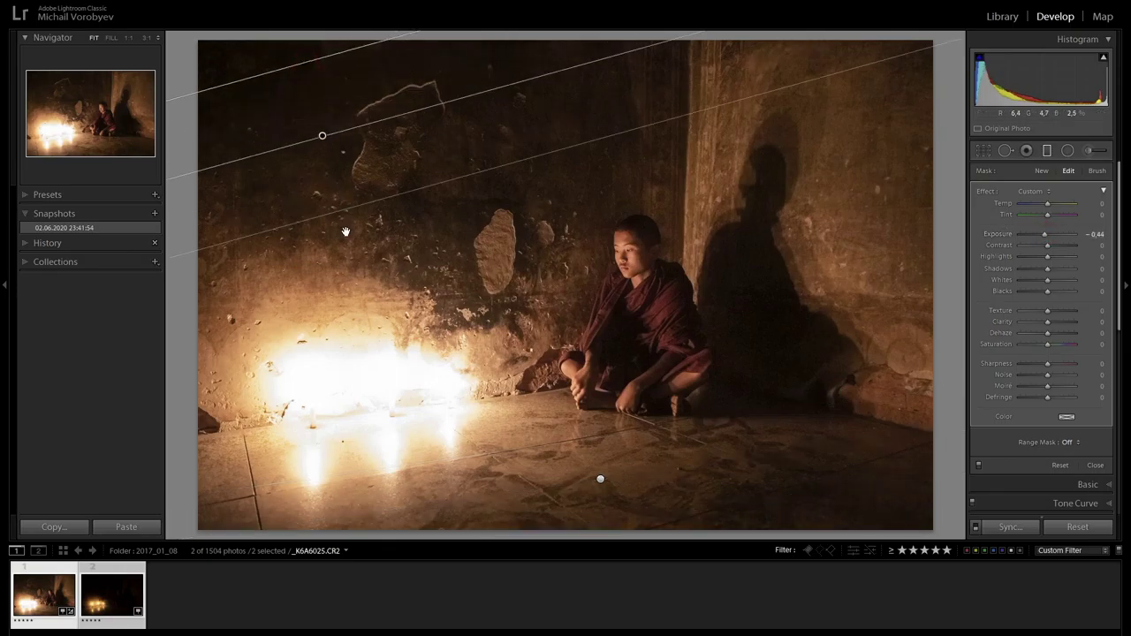
pyautogui.moveTo(1047, 244); pyautogui.dragTo(1049, 245)
pyautogui.moveTo(889, 167); pyautogui.dragTo(765, 215)
pyautogui.moveTo(1048, 245); pyautogui.dragTo(1051, 245)
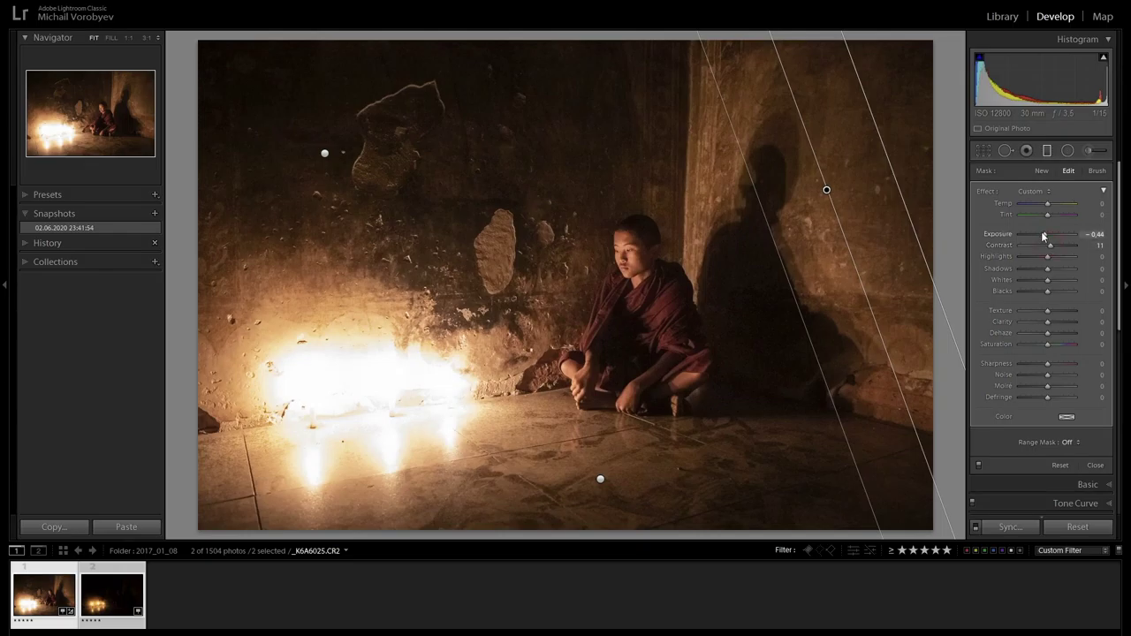
pyautogui.click(1096, 465)
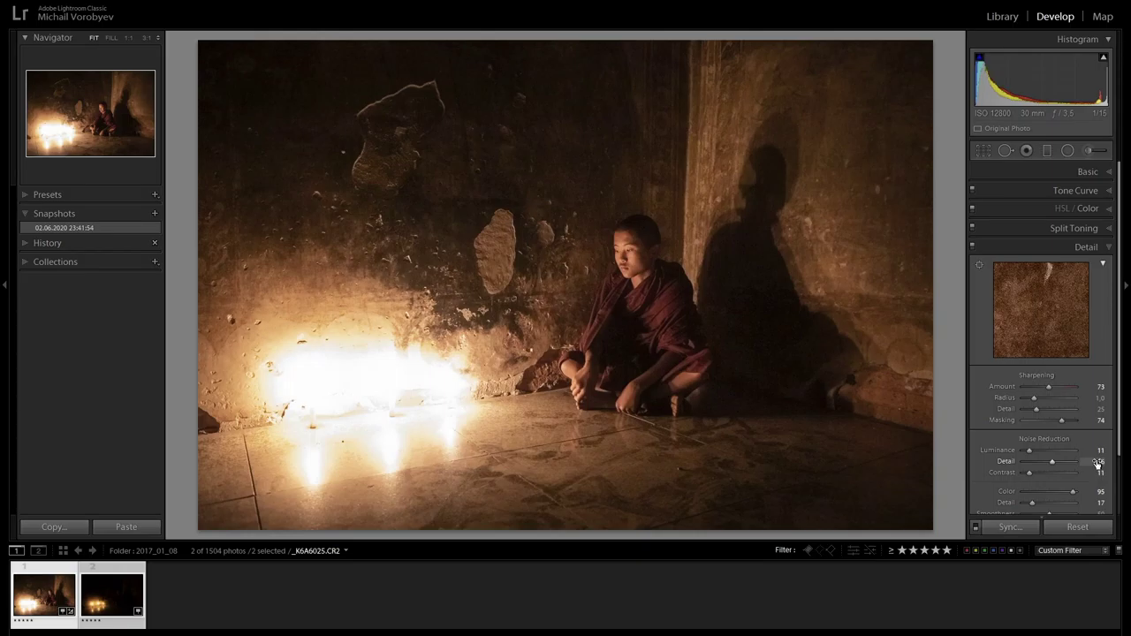
# - On _K6A6028, lift the shadows, pull back highlights and add clarity
pyautogui.click(121, 606)
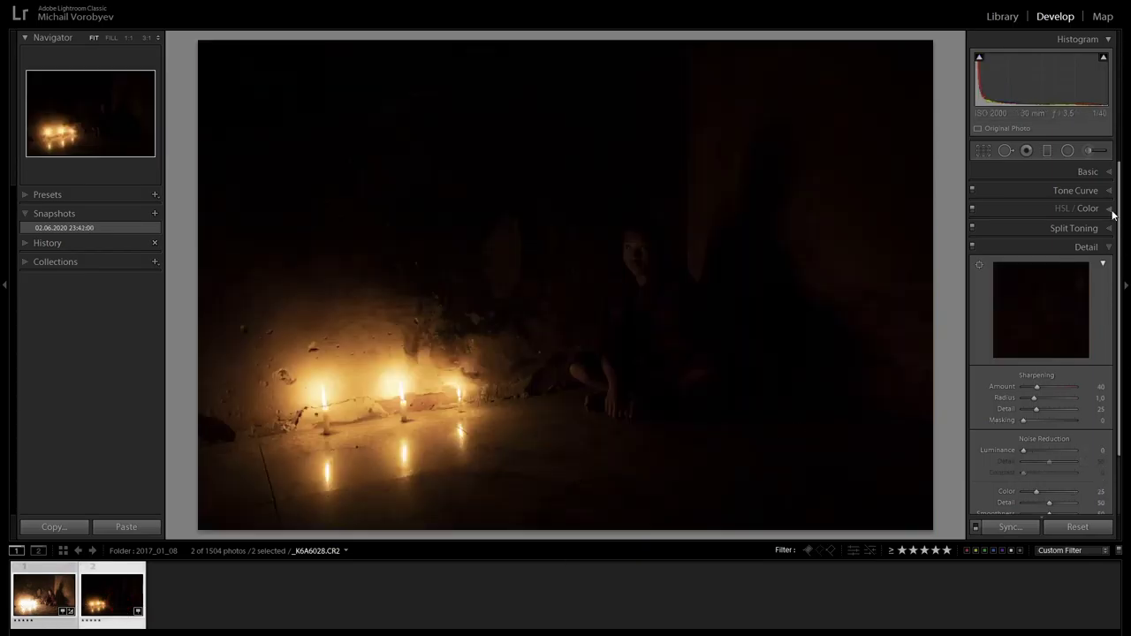
pyautogui.click(1110, 173)
pyautogui.moveTo(1048, 331)
pyautogui.mouseDown()
pyautogui.moveTo(1060, 331)
pyautogui.moveTo(1045, 320)
pyautogui.mouseUp()
pyautogui.moveTo(1048, 395); pyautogui.dragTo(1058, 395)
# - Adjust the candle photo's temperature and tint, then brighten its exposure slightly
pyautogui.moveTo(1029, 248); pyautogui.dragTo(1030, 248)
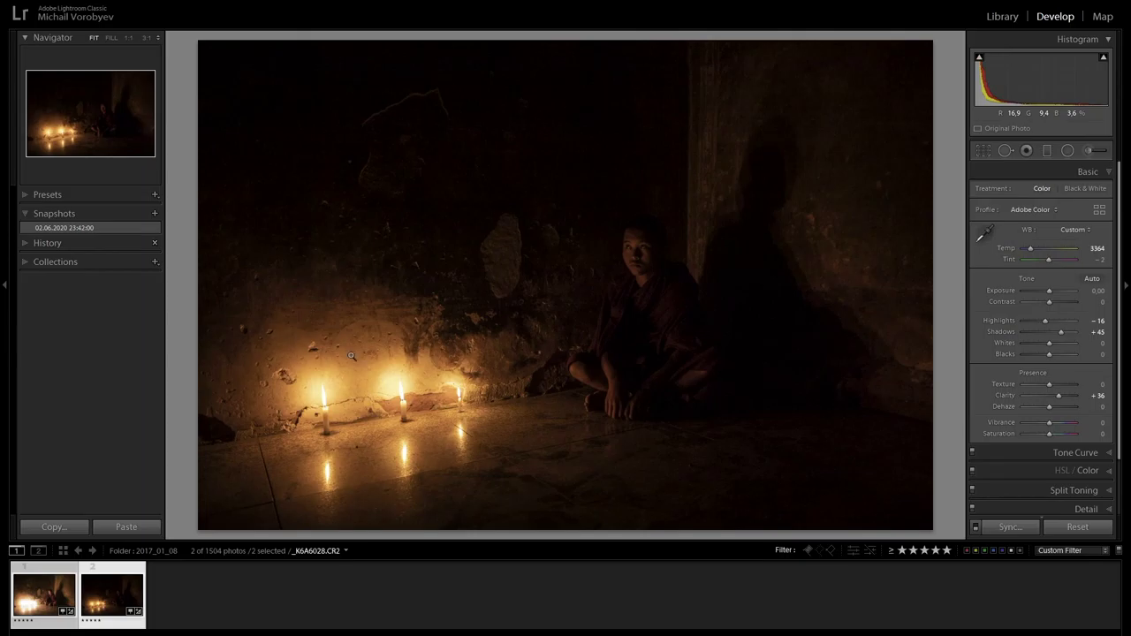
pyautogui.doubleClick(1029, 251)
pyautogui.moveTo(1029, 250); pyautogui.dragTo(1026, 250)
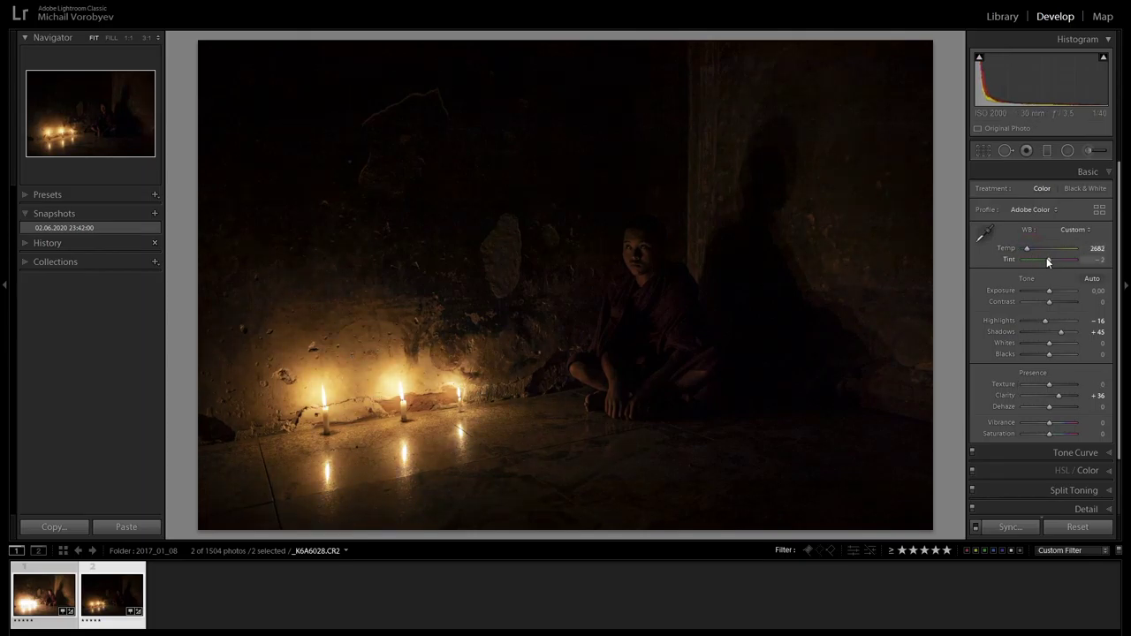
pyautogui.moveTo(1050, 261); pyautogui.dragTo(1032, 251)
pyautogui.doubleClick(1050, 262)
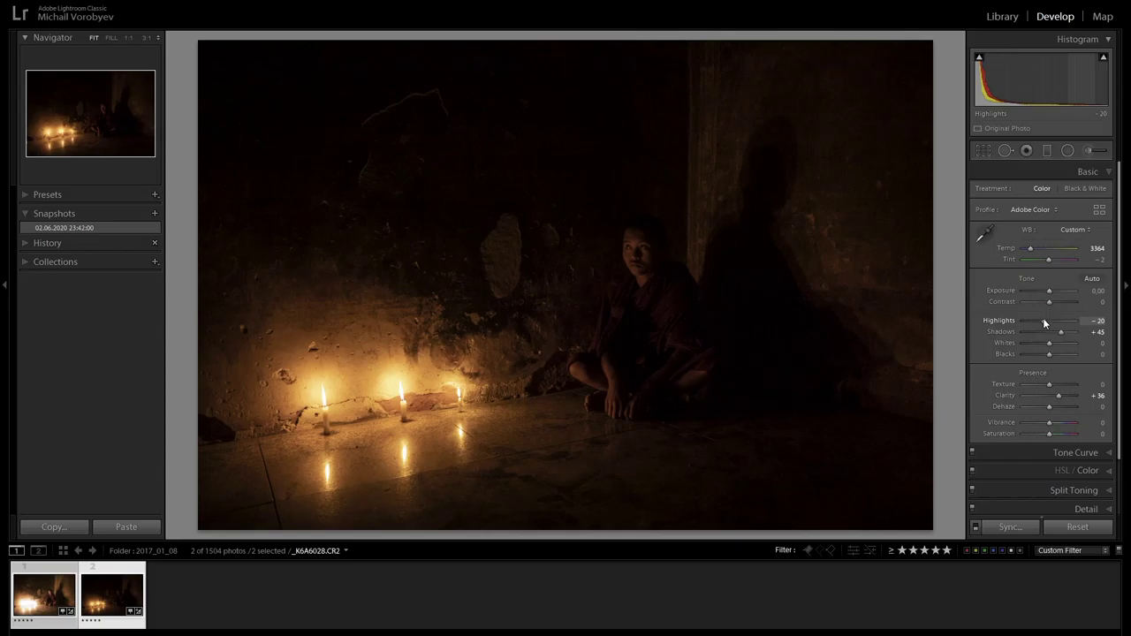
pyautogui.moveTo(1049, 290)
pyautogui.mouseDown()
pyautogui.moveTo(1042, 320)
pyautogui.moveTo(1062, 331)
pyautogui.moveTo(1056, 354)
pyautogui.moveTo(1041, 321)
pyautogui.mouseUp()
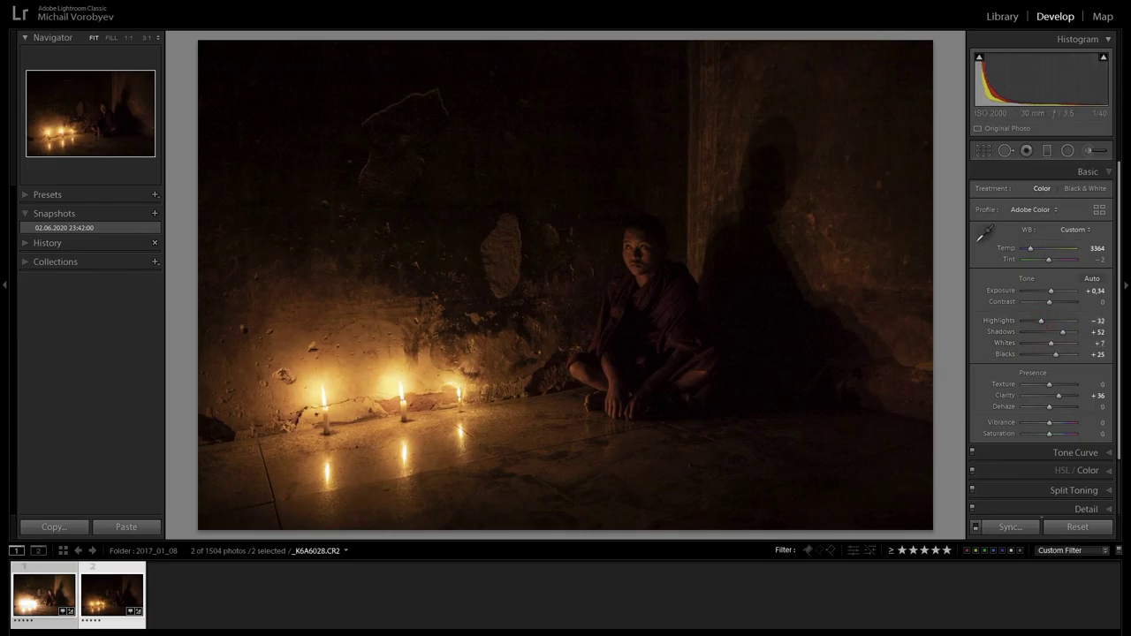
pyautogui.click(42, 596)
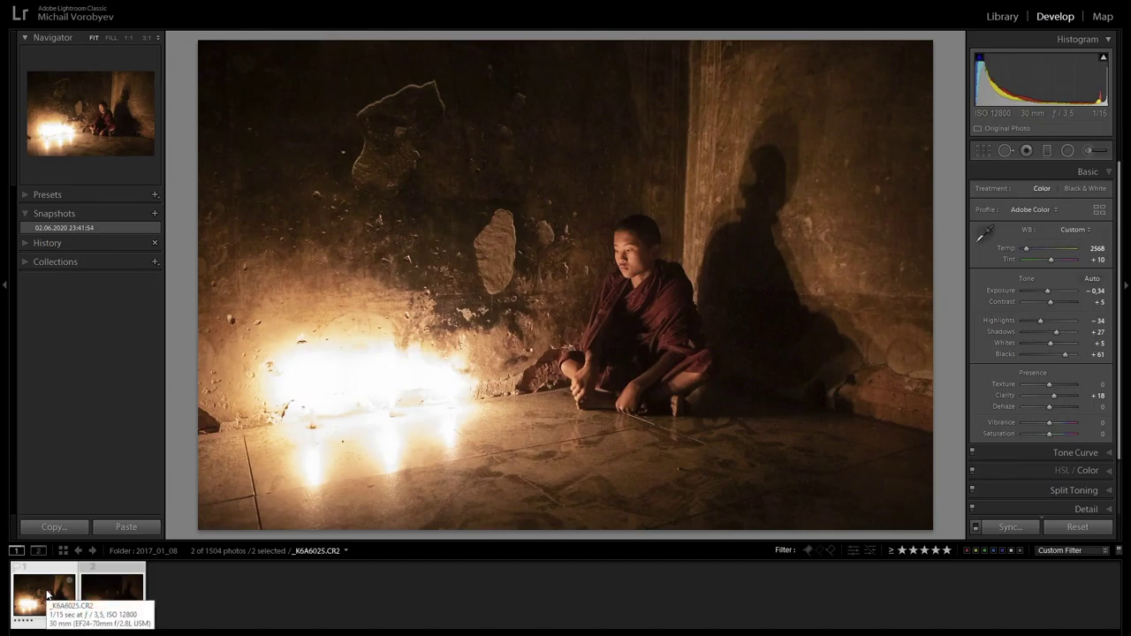
# - Select both exposures and choose Edit In > Open as Layers in Photoshop
pyautogui.click(112, 600)
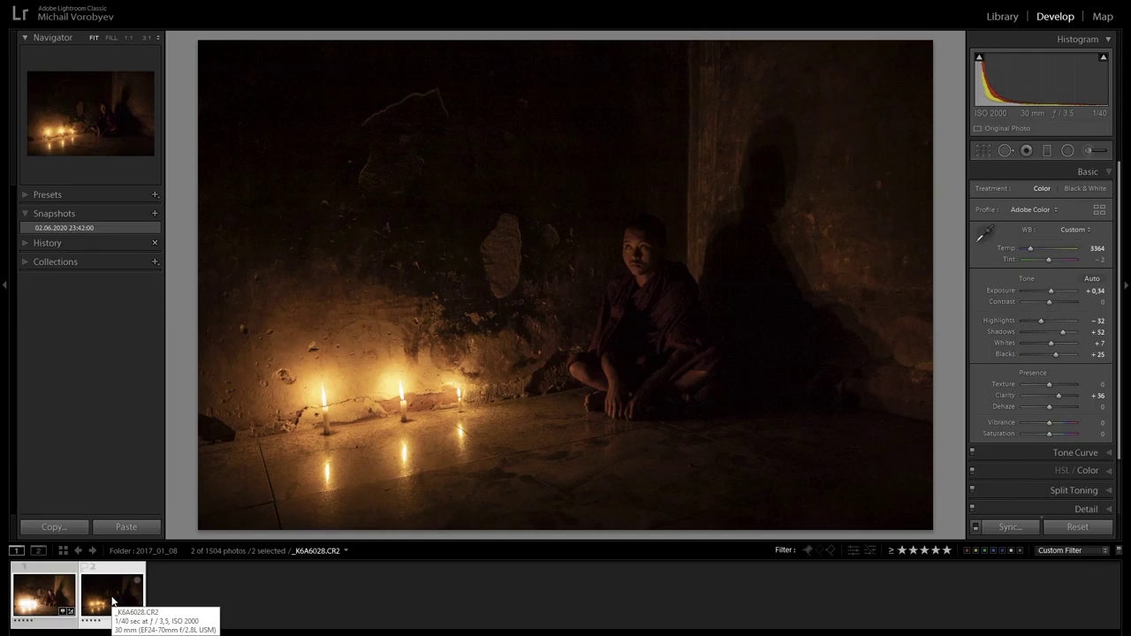
pyautogui.click(185, 599)
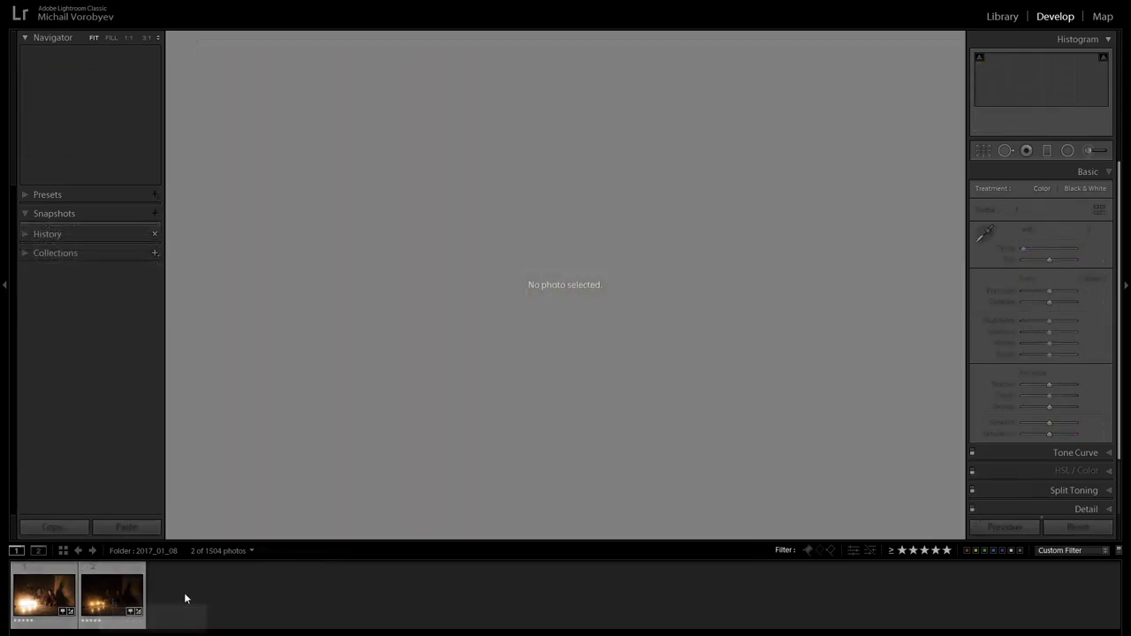
pyautogui.click(100, 597)
pyautogui.press('shift')
pyautogui.keyDown('shift'); pyautogui.click(100, 596); pyautogui.keyUp('shift')
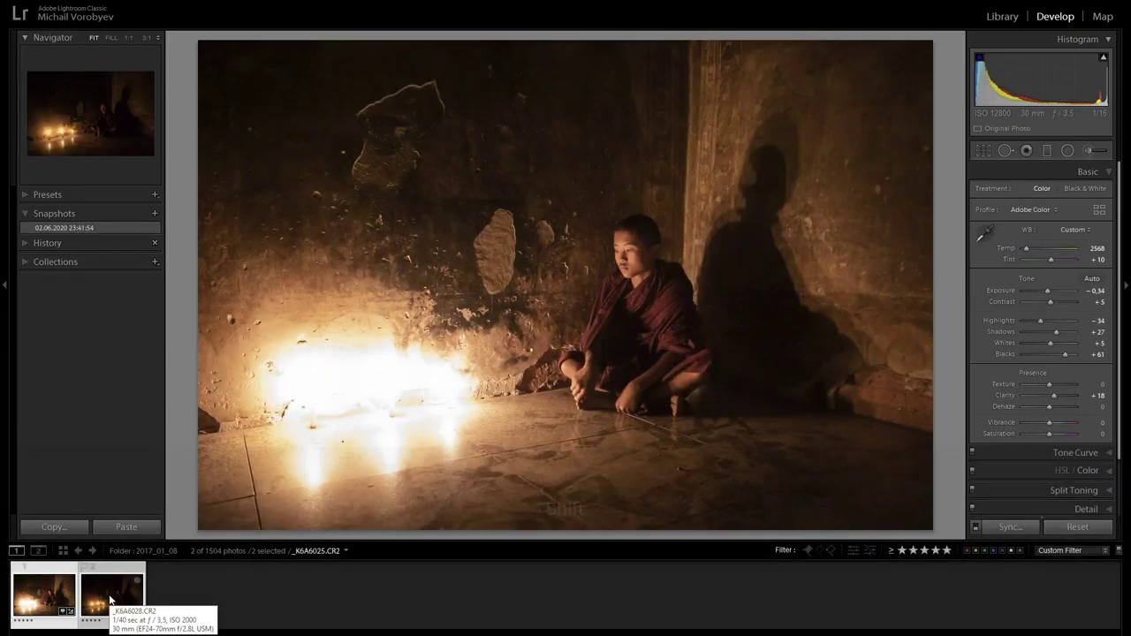
pyautogui.rightClick(109, 601)
pyautogui.moveTo(186, 316)
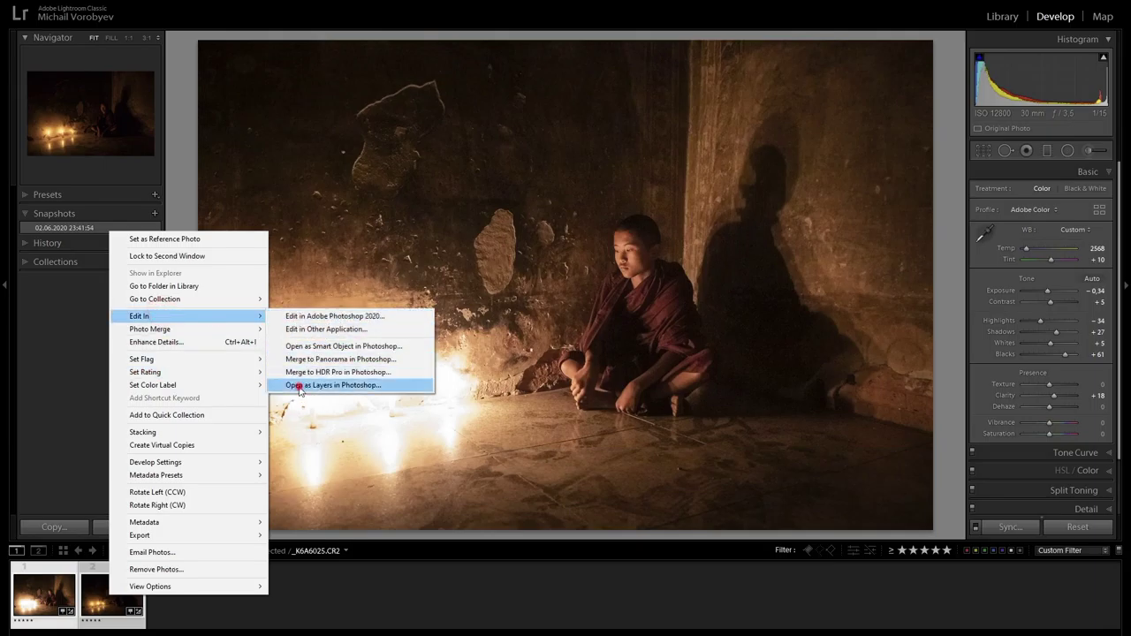
pyautogui.click(300, 385)
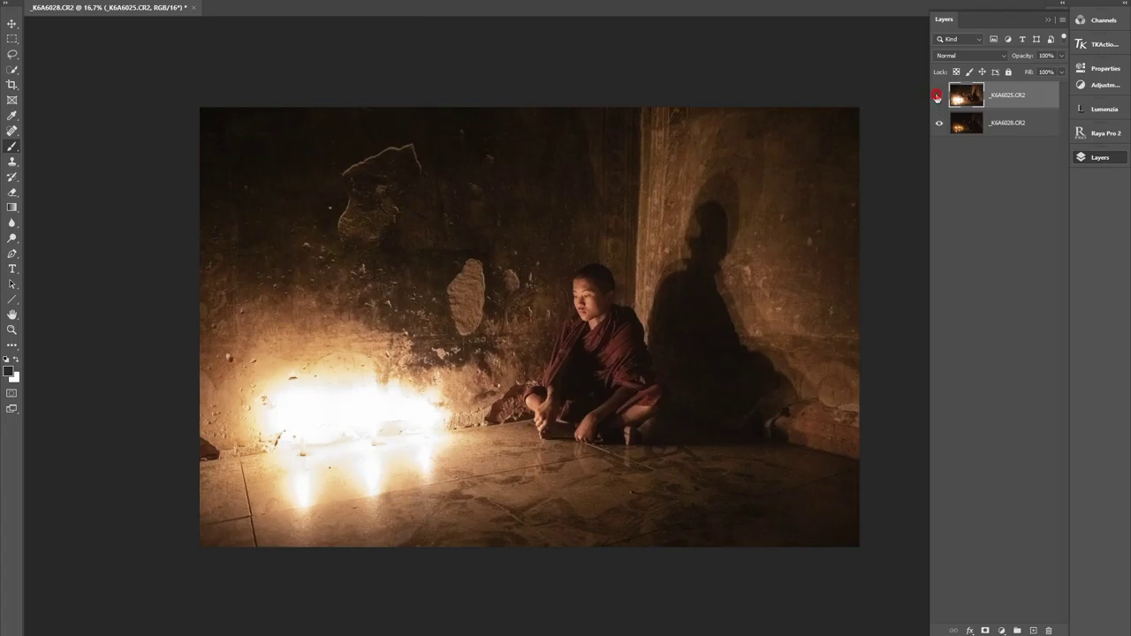
# - Toggle the bright top layer to compare exposures, then select both layers
pyautogui.click(938, 95)
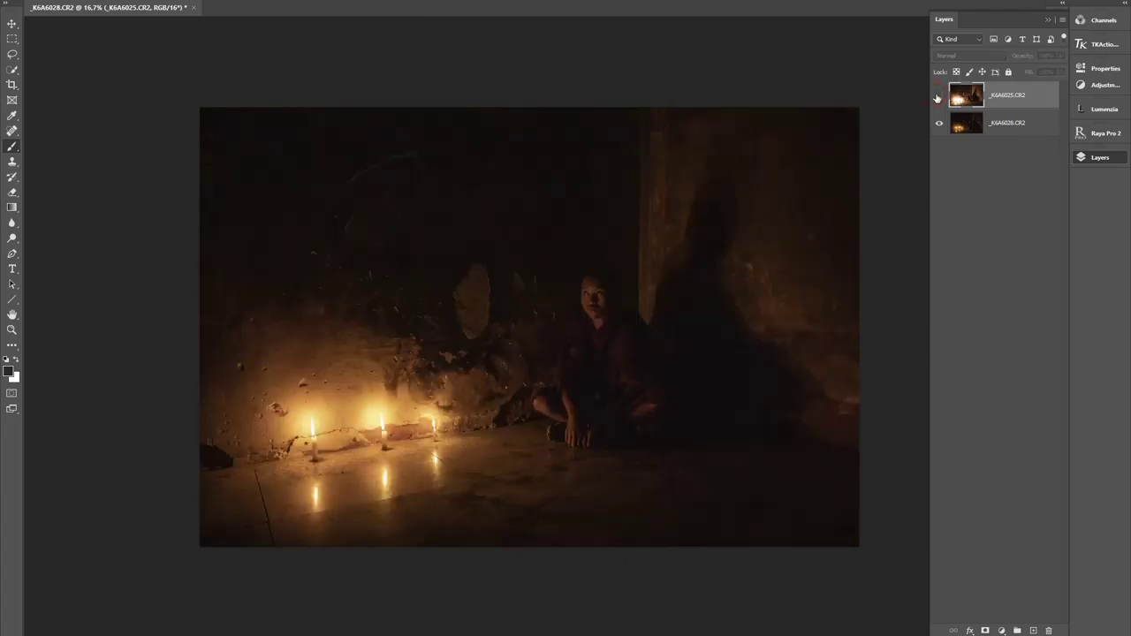
pyautogui.click(939, 96)
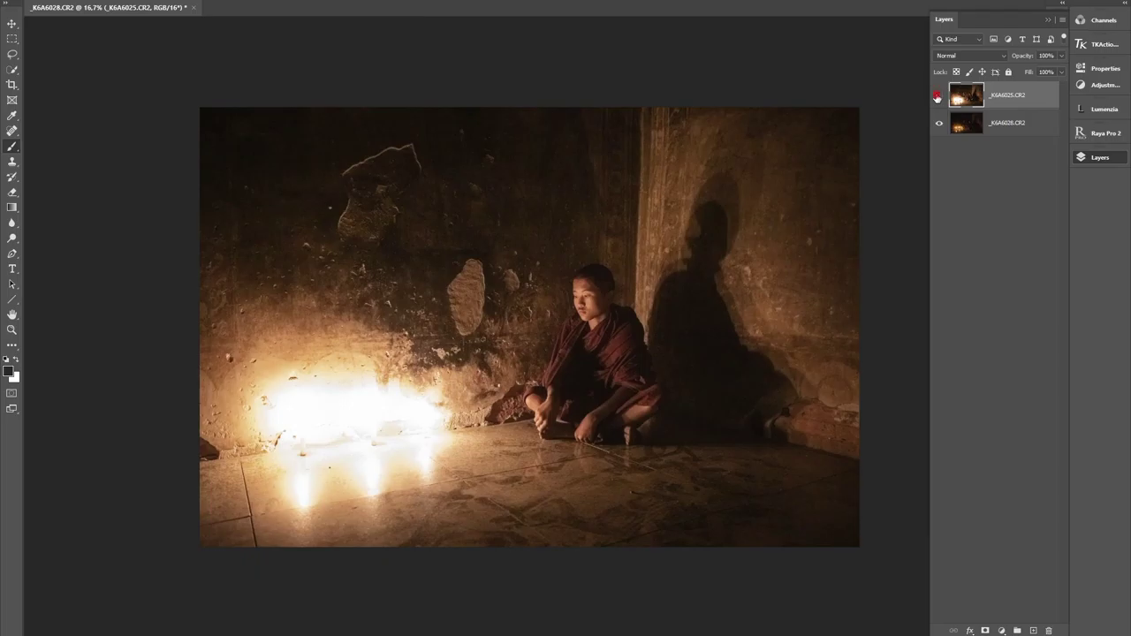
pyautogui.click(938, 96)
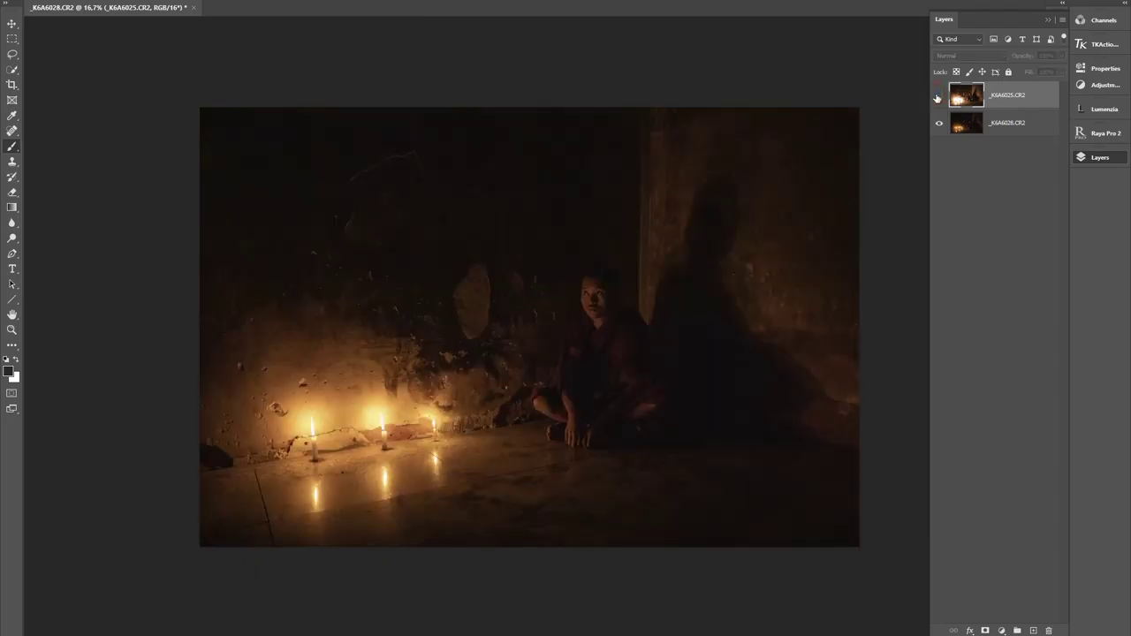
pyautogui.click(939, 96)
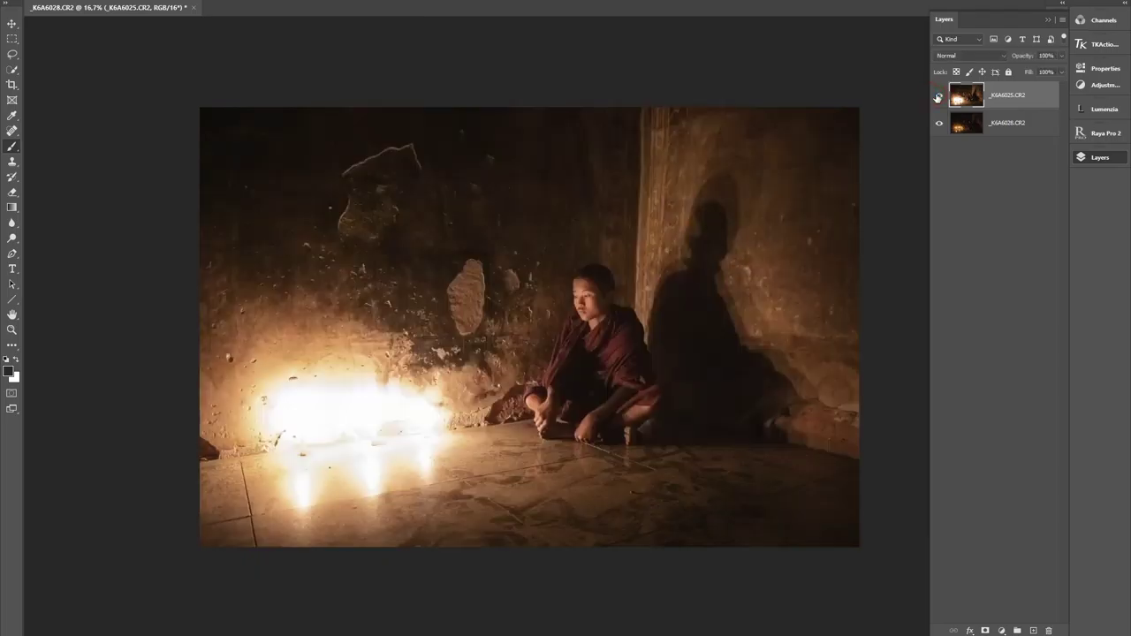
pyautogui.keyDown('shift'); pyautogui.click(948, 99); pyautogui.keyUp('shift')
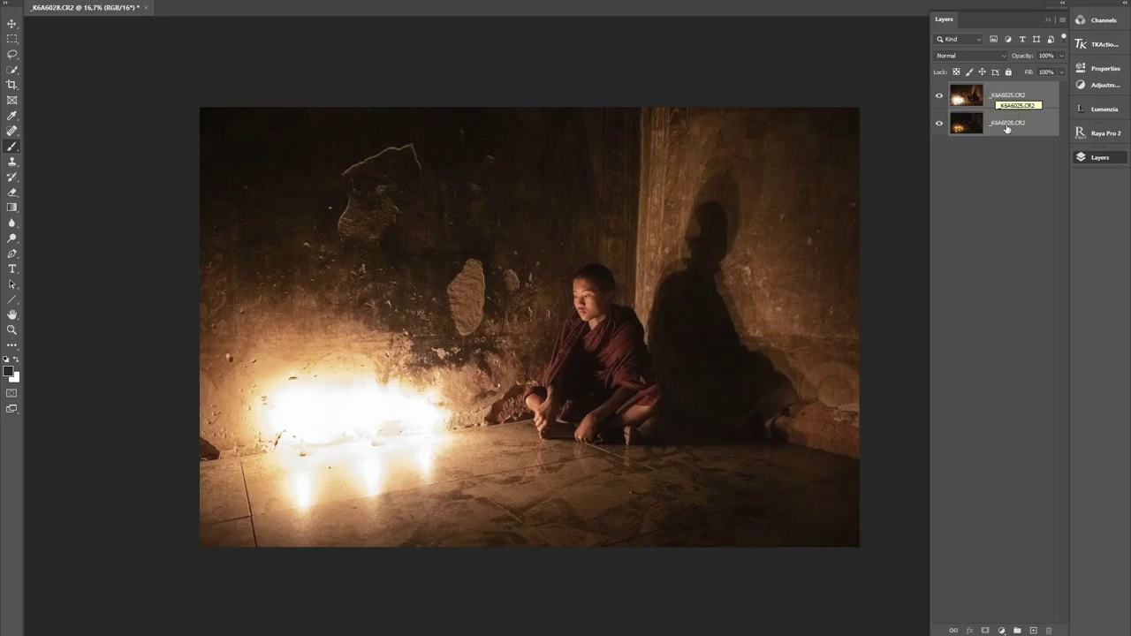
pyautogui.press('shift')
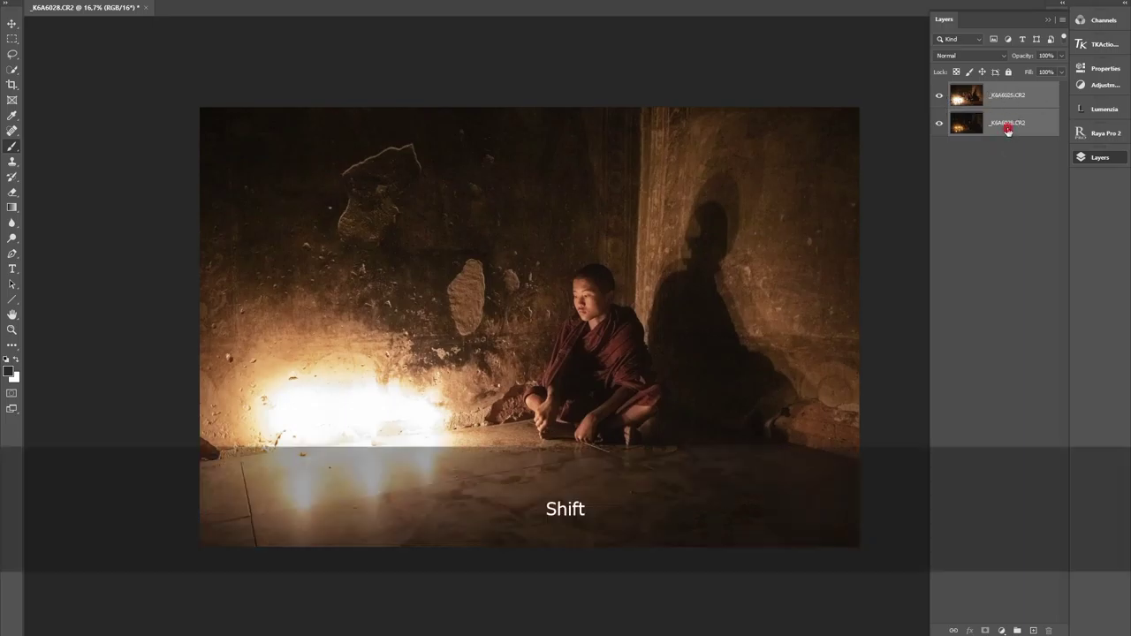
# - Run Edit > Auto-Align Layers with Auto projection on the two exposures
pyautogui.click(49, 2)
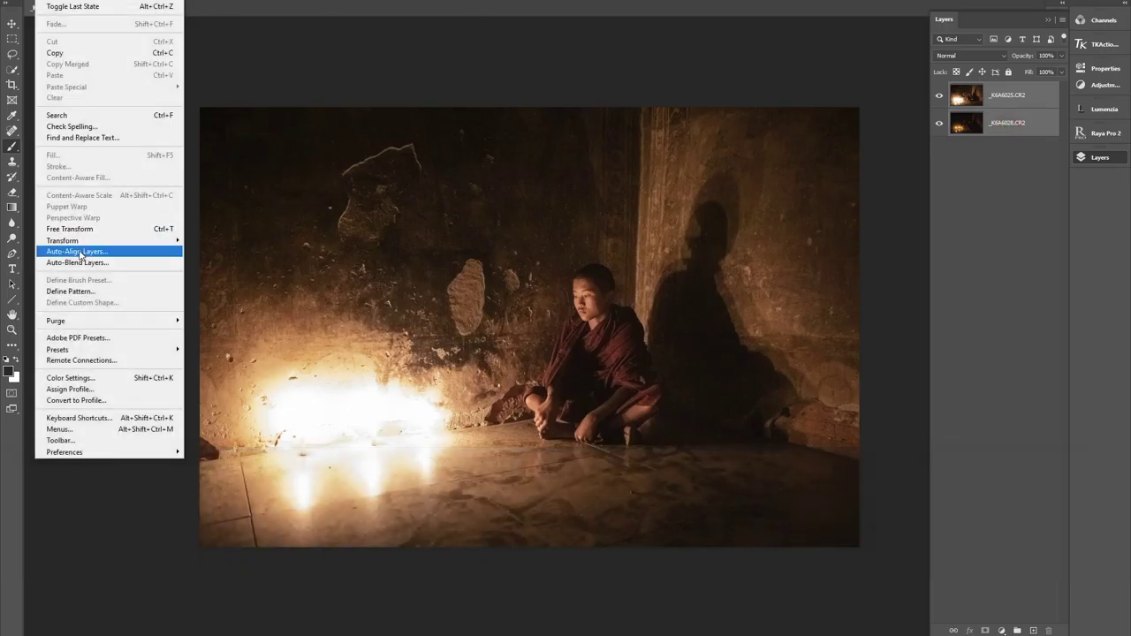
pyautogui.click(102, 252)
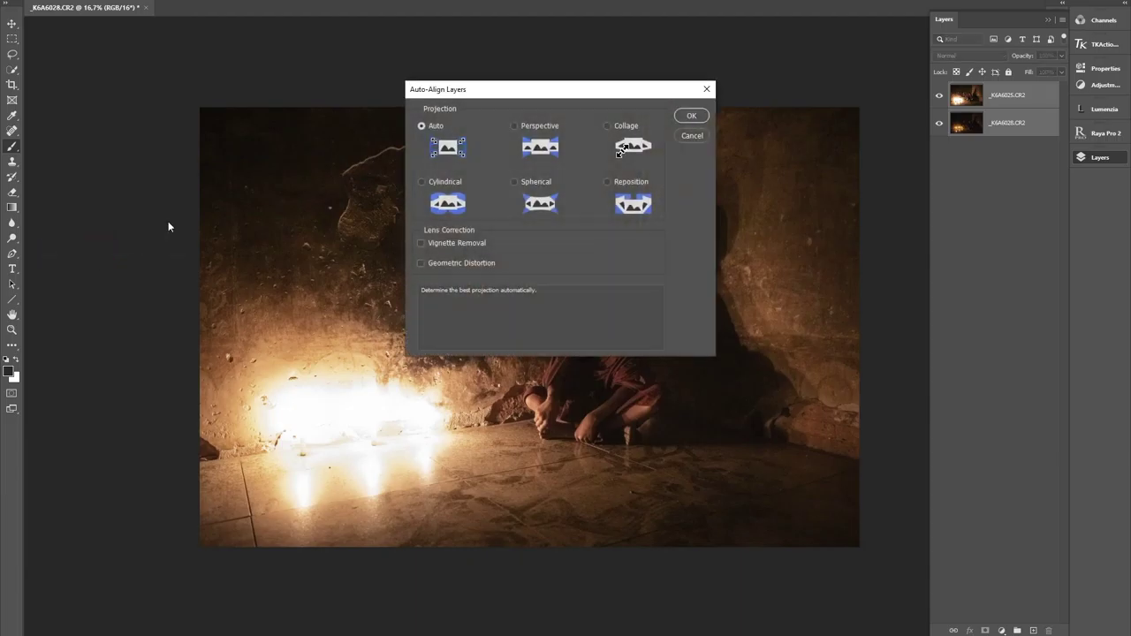
pyautogui.click(689, 117)
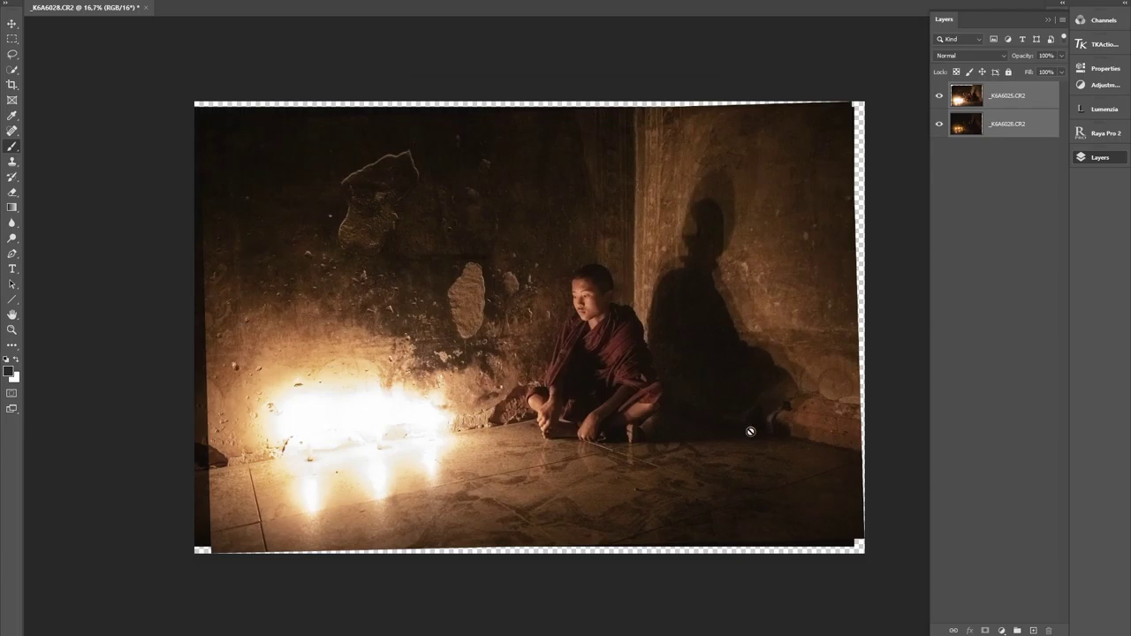
# - Check the alignment, then crop inside the transparent edge slivers
pyautogui.click(940, 95)
pyautogui.click(11, 85)
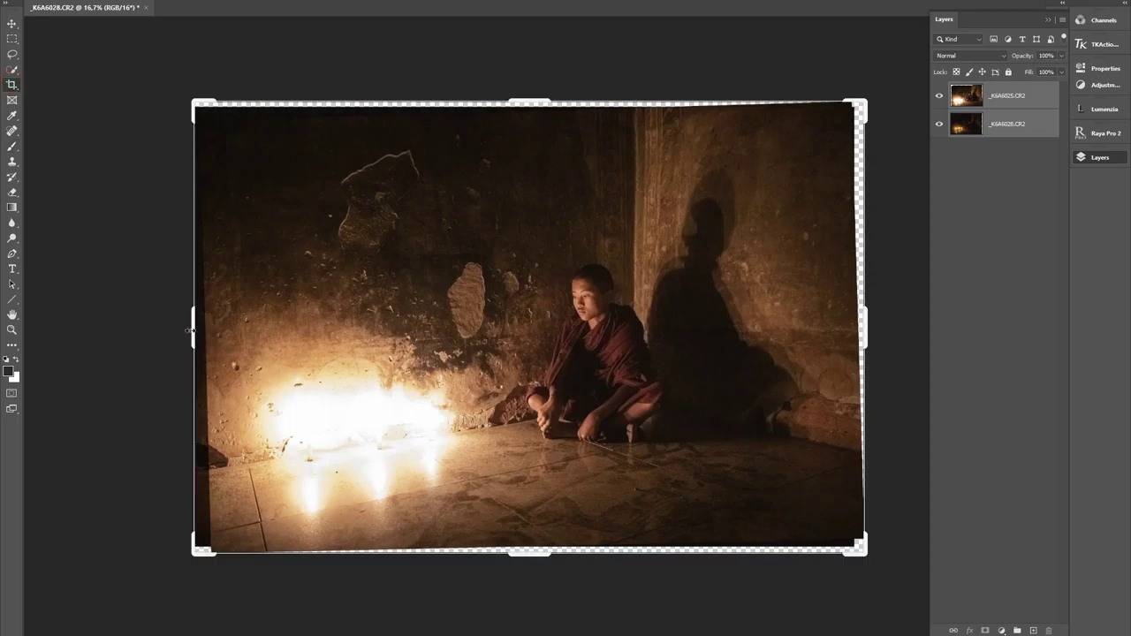
pyautogui.moveTo(192, 330); pyautogui.dragTo(221, 327)
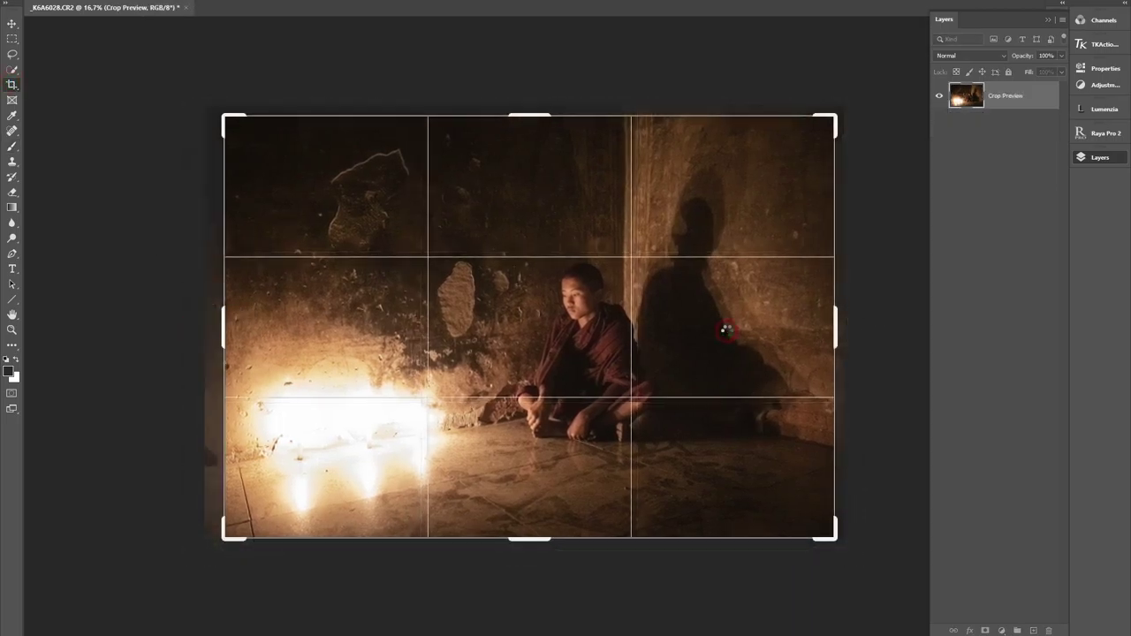
pyautogui.press('Return')
# - Move _K6A6025 below _K6A6028 so the dark exposure sits on top
pyautogui.click(939, 97)
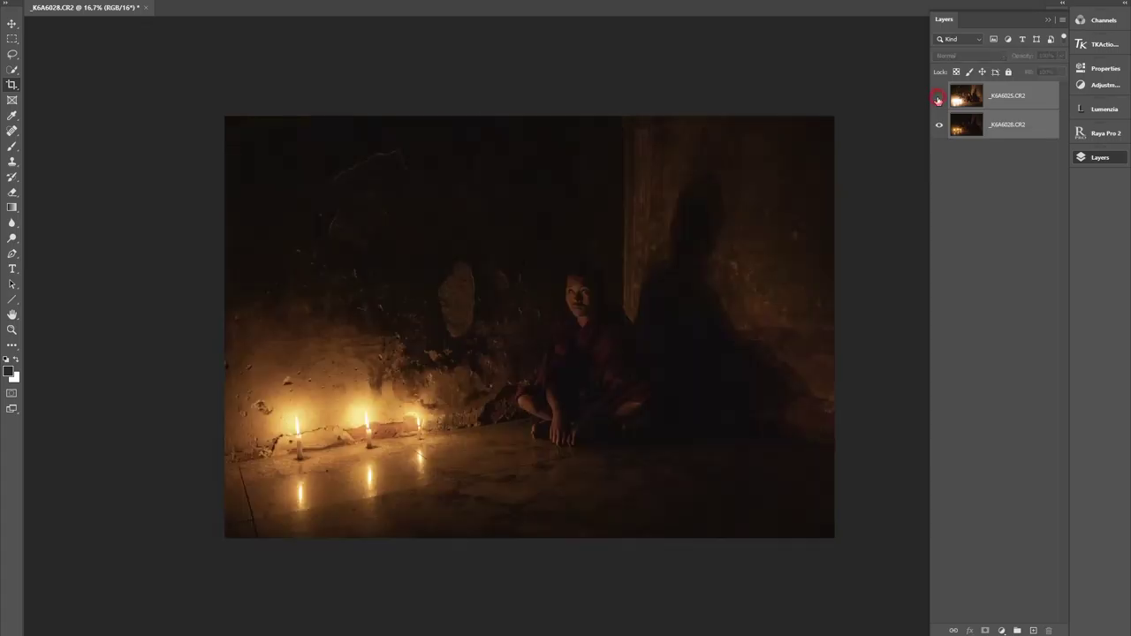
pyautogui.click(938, 99)
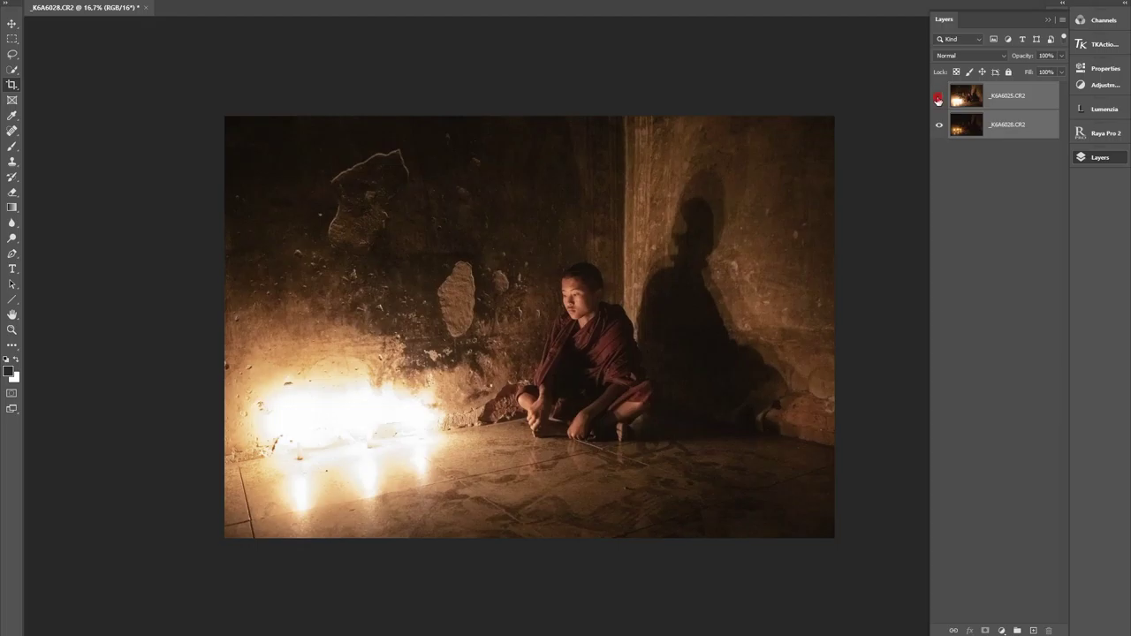
pyautogui.click(939, 99)
pyautogui.click(1007, 95)
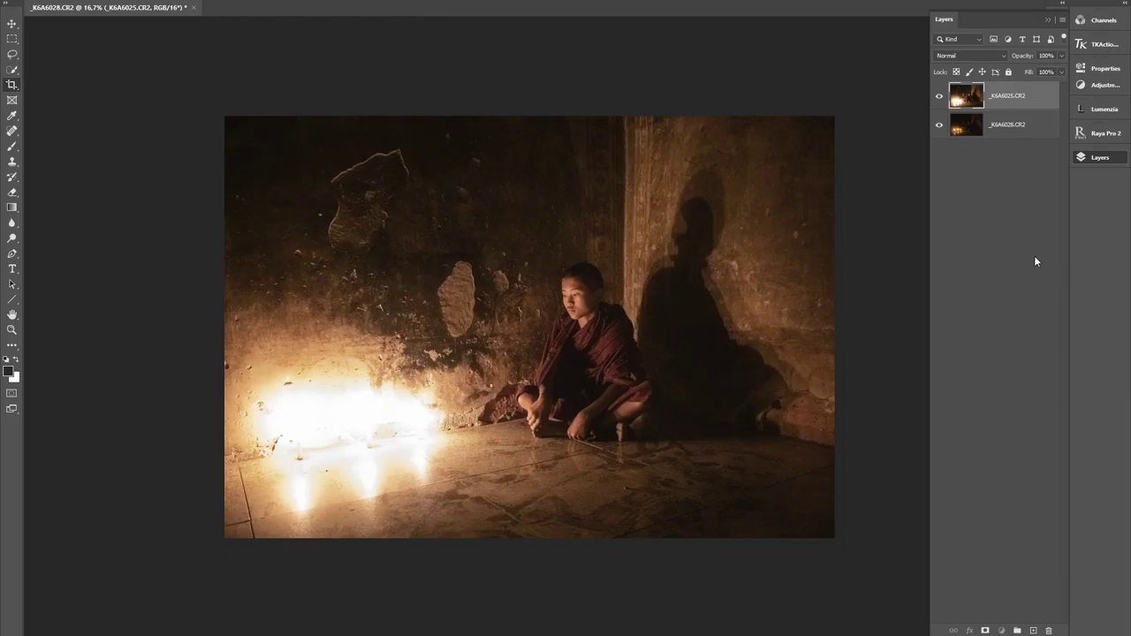
pyautogui.moveTo(967, 98); pyautogui.dragTo(971, 138)
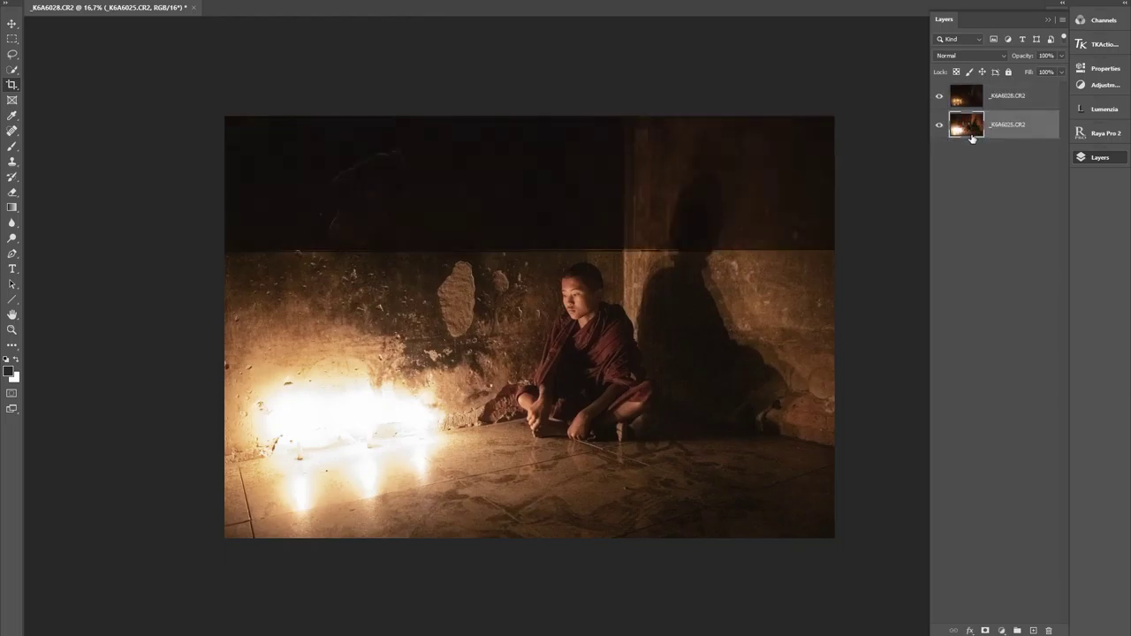
pyautogui.click(1030, 99)
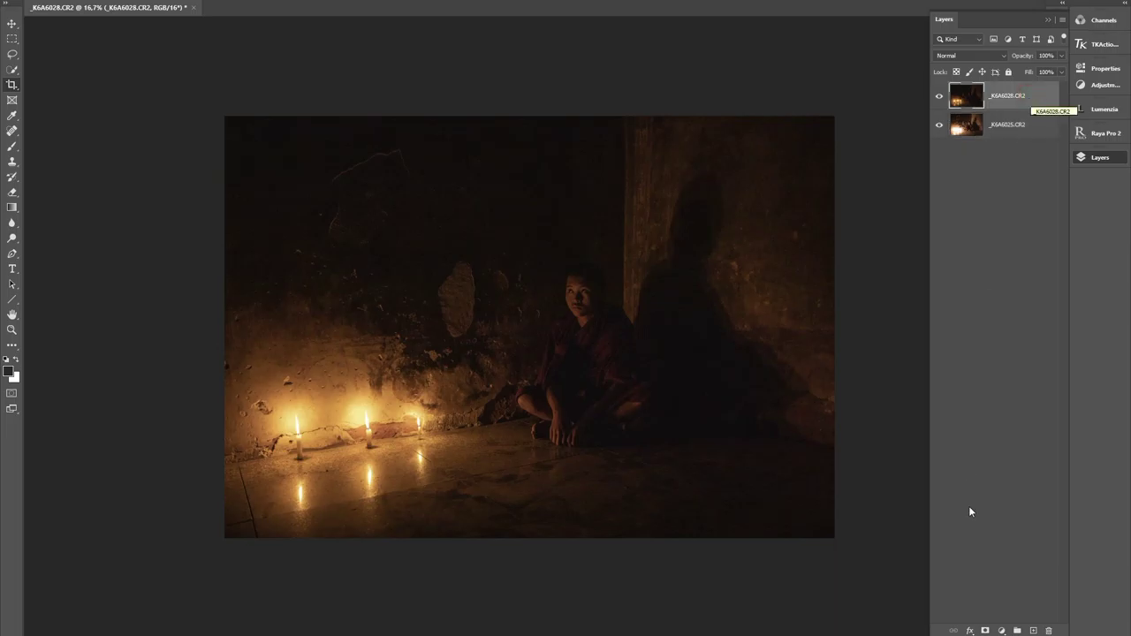
# - Add an inverted black mask to the dark layer, trim the crop slightly, and target the mask
pyautogui.click(985, 630)
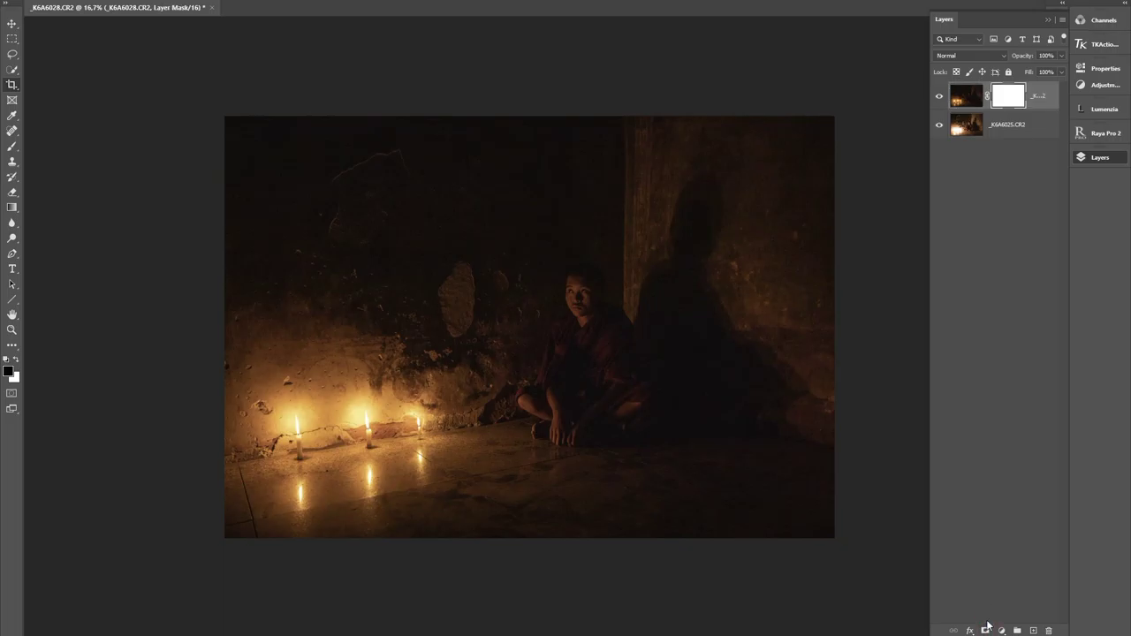
pyautogui.hotkey('ctrl', 'i')
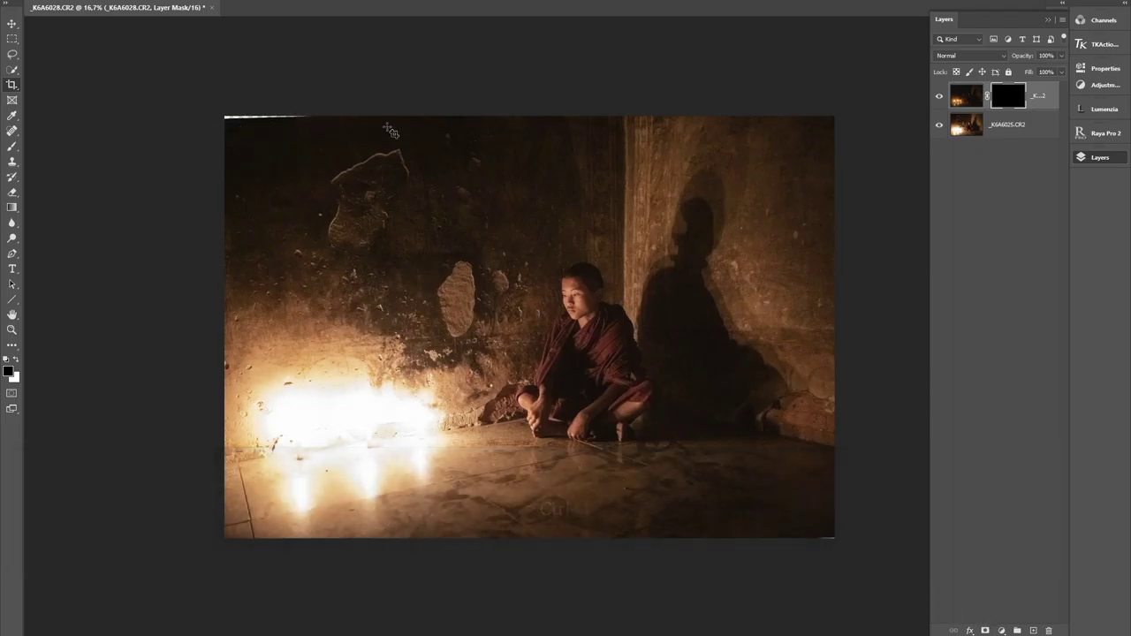
pyautogui.click(460, 143)
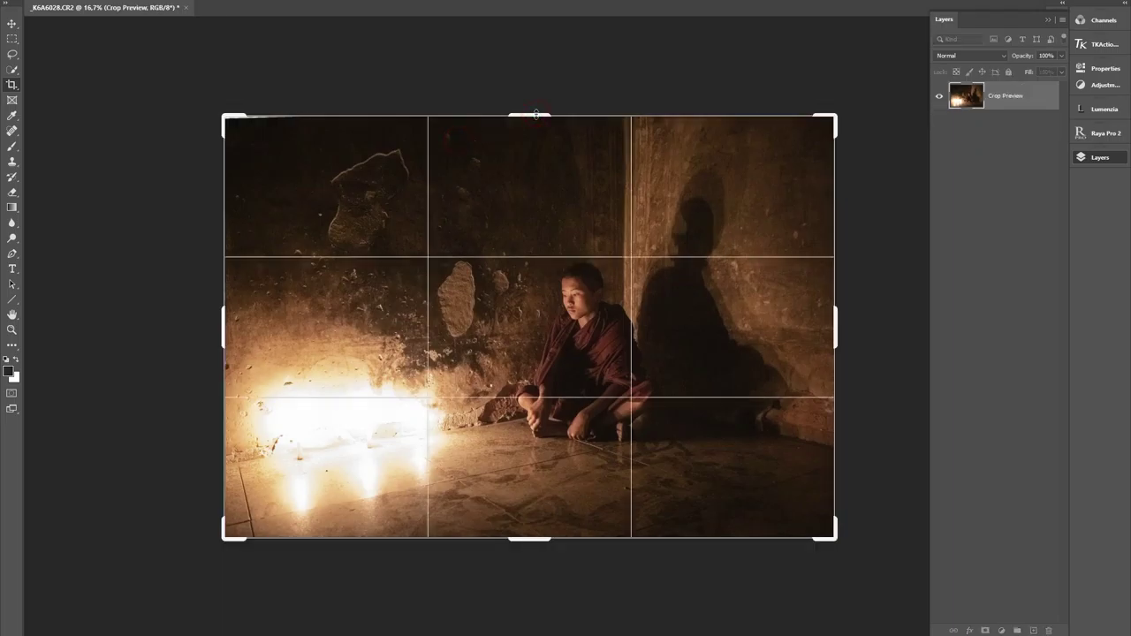
pyautogui.moveTo(536, 113); pyautogui.dragTo(532, 117)
pyautogui.press('Return')
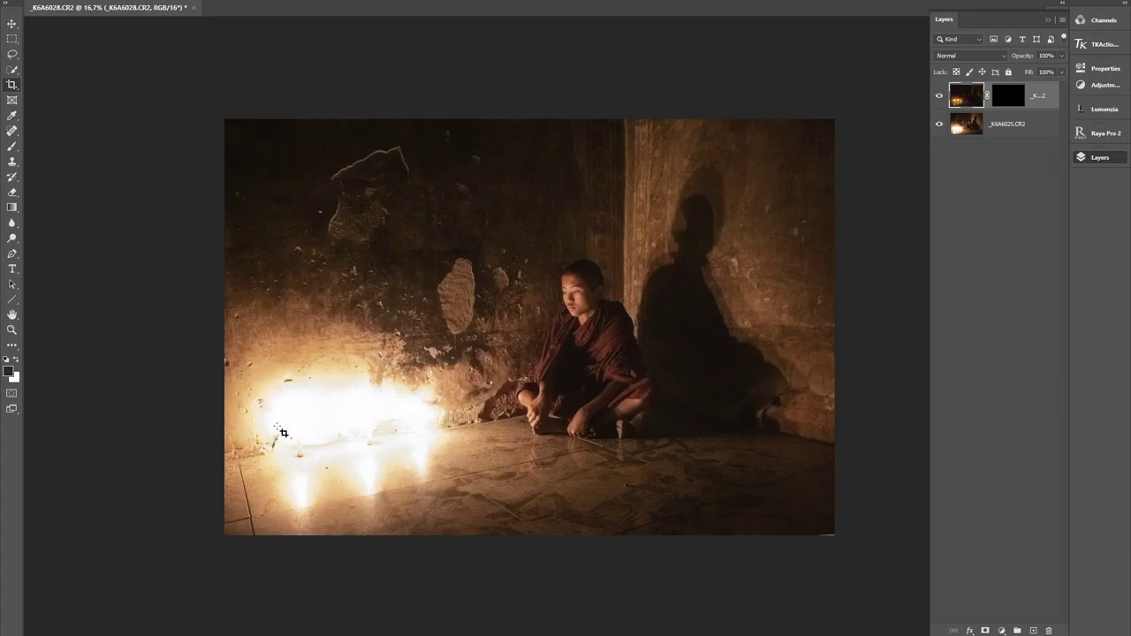
pyautogui.click(1009, 99)
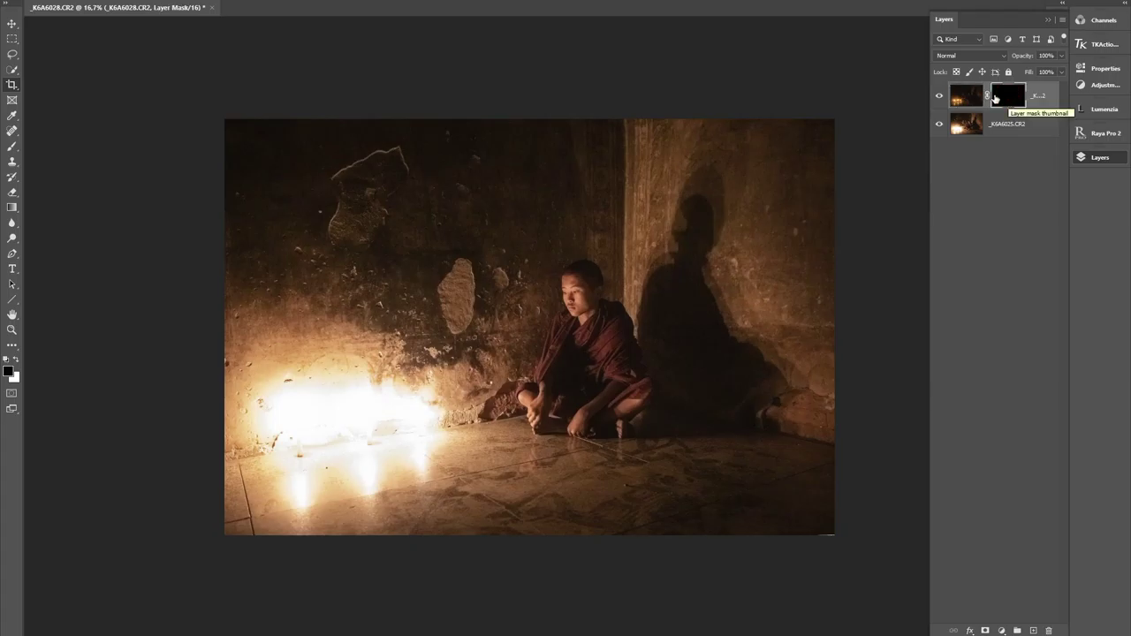
# - Paint white at low brush opacity on the mask over the candle glow and floor reflections
pyautogui.click(12, 147)
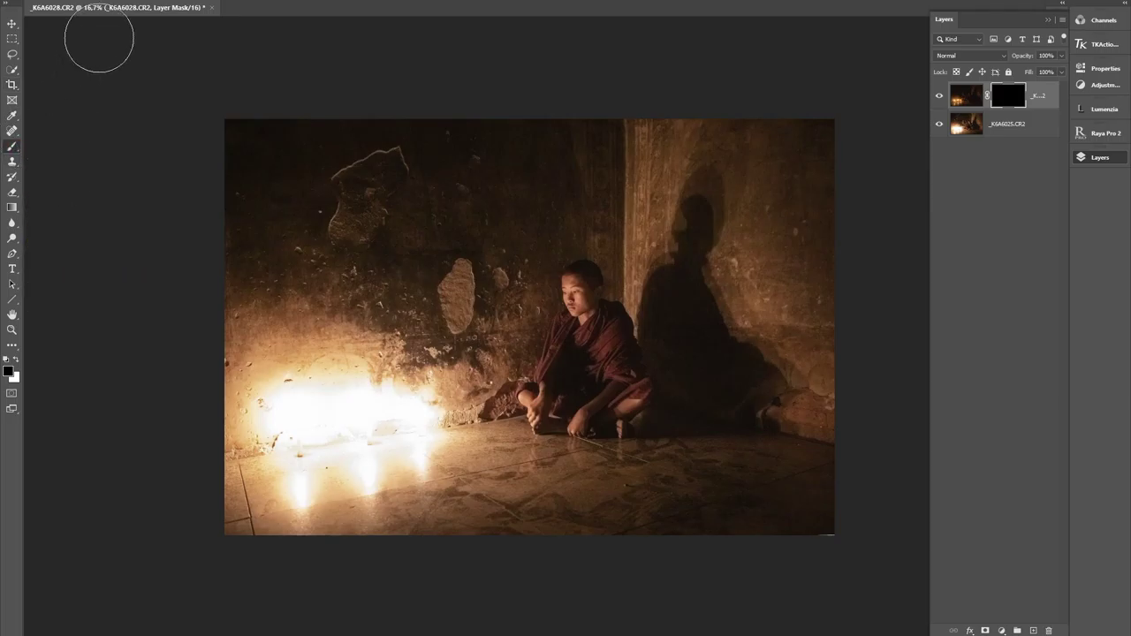
pyautogui.click(261, 1)
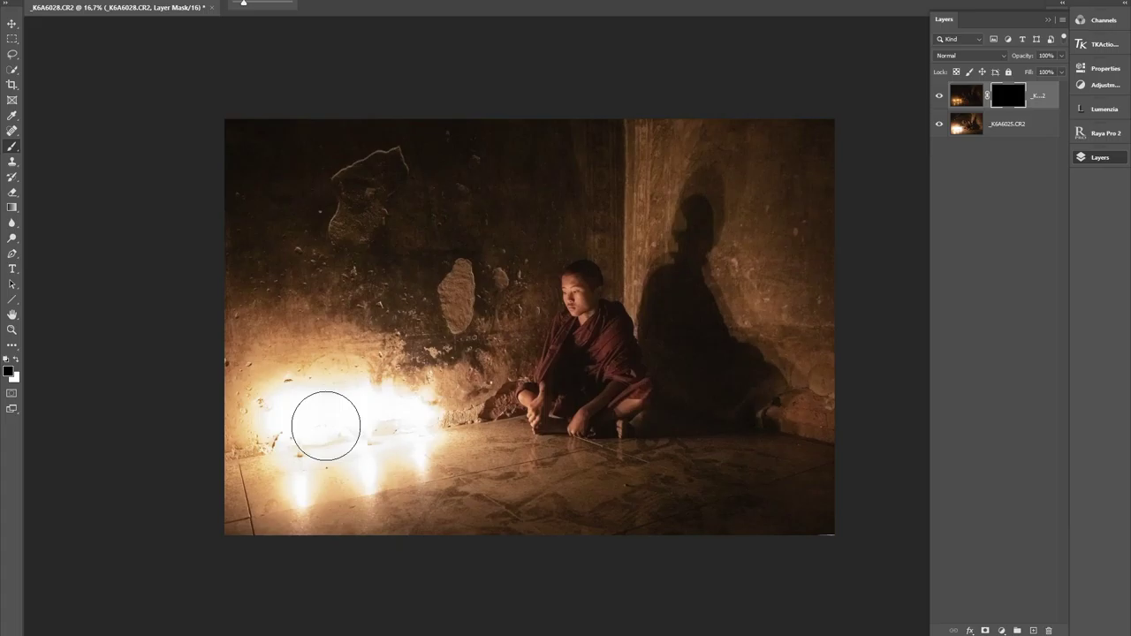
pyautogui.click(17, 359)
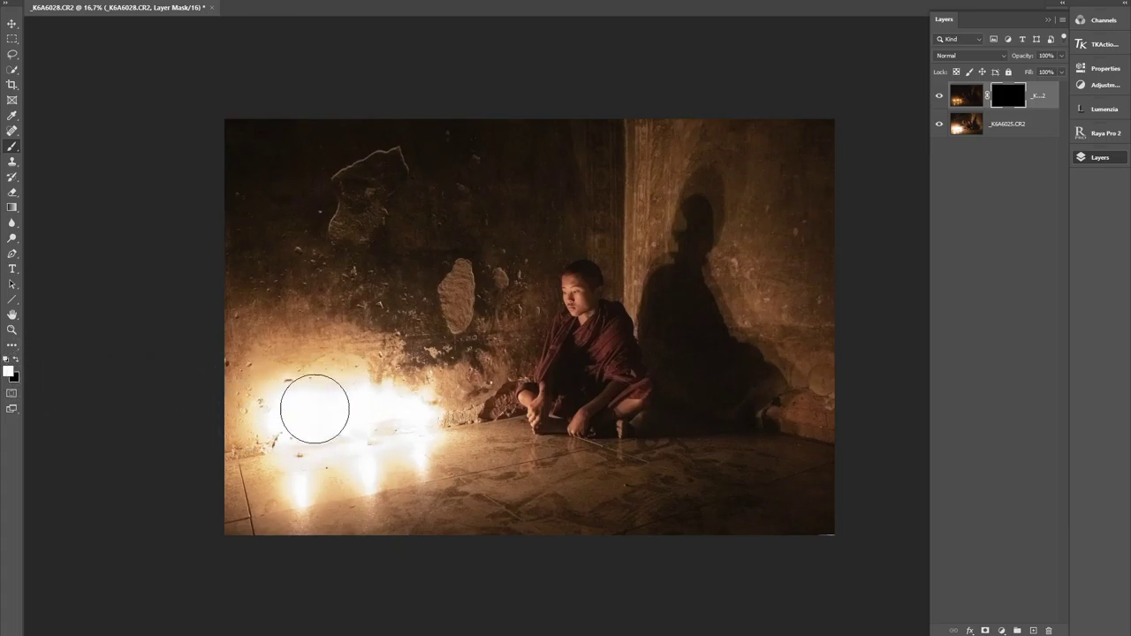
pyautogui.moveTo(287, 415)
pyautogui.mouseDown()
pyautogui.moveTo(297, 467)
pyautogui.moveTo(359, 442)
pyautogui.moveTo(413, 463)
pyautogui.moveTo(265, 495)
pyautogui.moveTo(303, 399)
pyautogui.moveTo(346, 379)
pyautogui.moveTo(373, 454)
pyautogui.moveTo(291, 442)
pyautogui.moveTo(416, 445)
pyautogui.mouseUp()
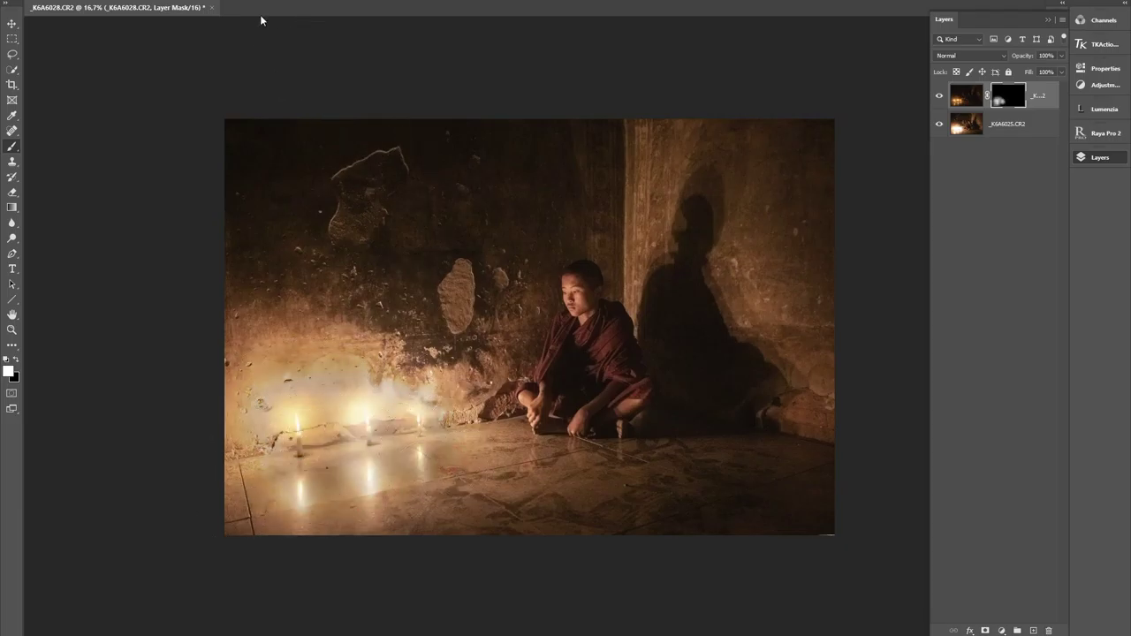
pyautogui.click(241, 490)
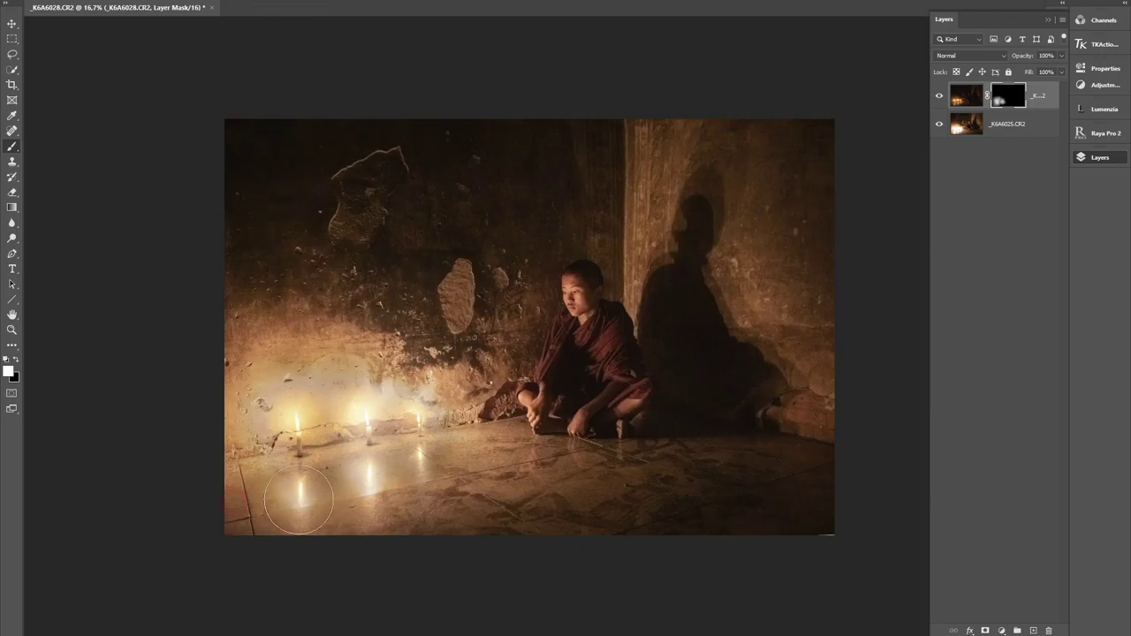
pyautogui.moveTo(407, 517)
pyautogui.mouseDown()
pyautogui.moveTo(358, 407)
pyautogui.moveTo(270, 354)
pyautogui.moveTo(267, 456)
pyautogui.moveTo(270, 399)
pyautogui.moveTo(303, 403)
pyautogui.moveTo(291, 416)
pyautogui.moveTo(335, 365)
pyautogui.moveTo(264, 377)
pyautogui.moveTo(265, 341)
pyautogui.moveTo(343, 400)
pyautogui.moveTo(259, 500)
pyautogui.moveTo(361, 500)
pyautogui.moveTo(303, 492)
pyautogui.moveTo(412, 547)
pyautogui.moveTo(422, 402)
pyautogui.moveTo(442, 391)
pyautogui.moveTo(379, 404)
pyautogui.moveTo(370, 376)
pyautogui.moveTo(300, 354)
pyautogui.moveTo(232, 416)
pyautogui.moveTo(303, 422)
pyautogui.moveTo(392, 402)
pyautogui.moveTo(341, 536)
pyautogui.moveTo(247, 522)
pyautogui.moveTo(518, 472)
pyautogui.moveTo(397, 551)
pyautogui.moveTo(237, 540)
pyautogui.moveTo(366, 540)
pyautogui.moveTo(539, 505)
pyautogui.moveTo(222, 538)
pyautogui.moveTo(244, 505)
pyautogui.moveTo(411, 491)
pyautogui.moveTo(487, 454)
pyautogui.moveTo(520, 509)
pyautogui.moveTo(733, 522)
pyautogui.mouseUp()
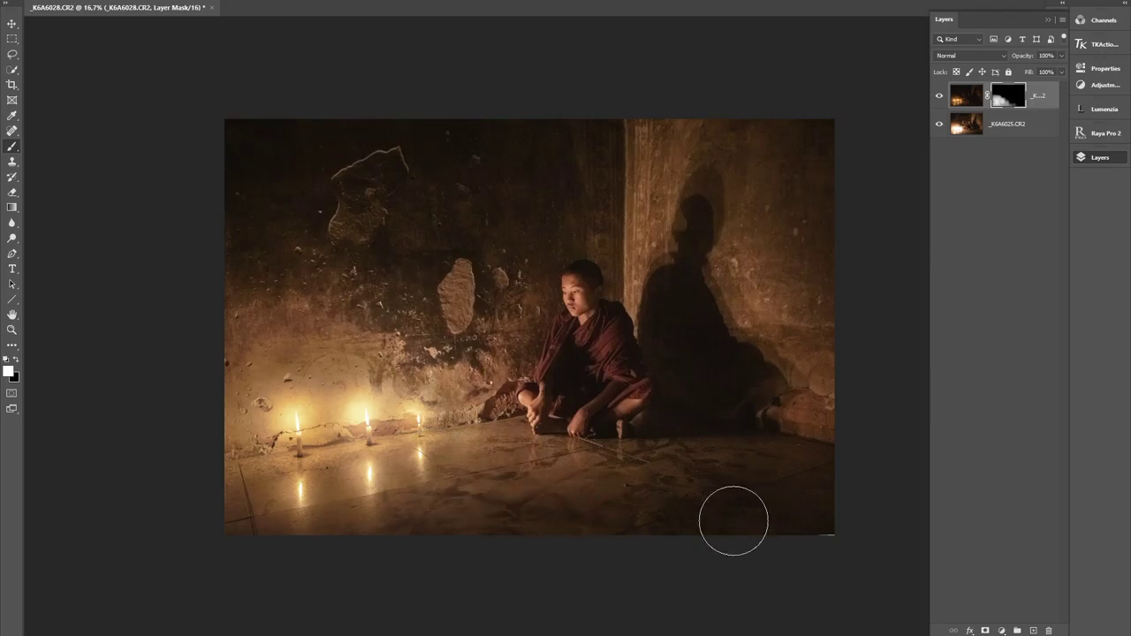
pyautogui.moveTo(381, 542)
pyautogui.mouseDown()
pyautogui.moveTo(836, 543)
pyautogui.moveTo(198, 541)
pyautogui.mouseUp()
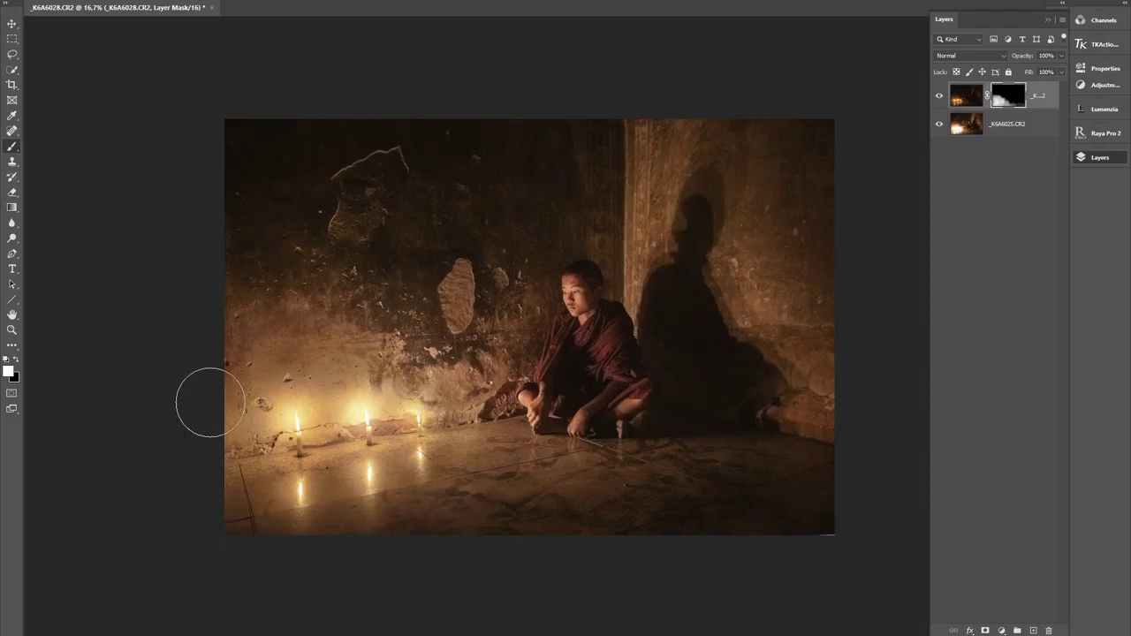
pyautogui.moveTo(310, 393)
pyautogui.mouseDown()
pyautogui.moveTo(305, 416)
pyautogui.moveTo(442, 408)
pyautogui.mouseUp()
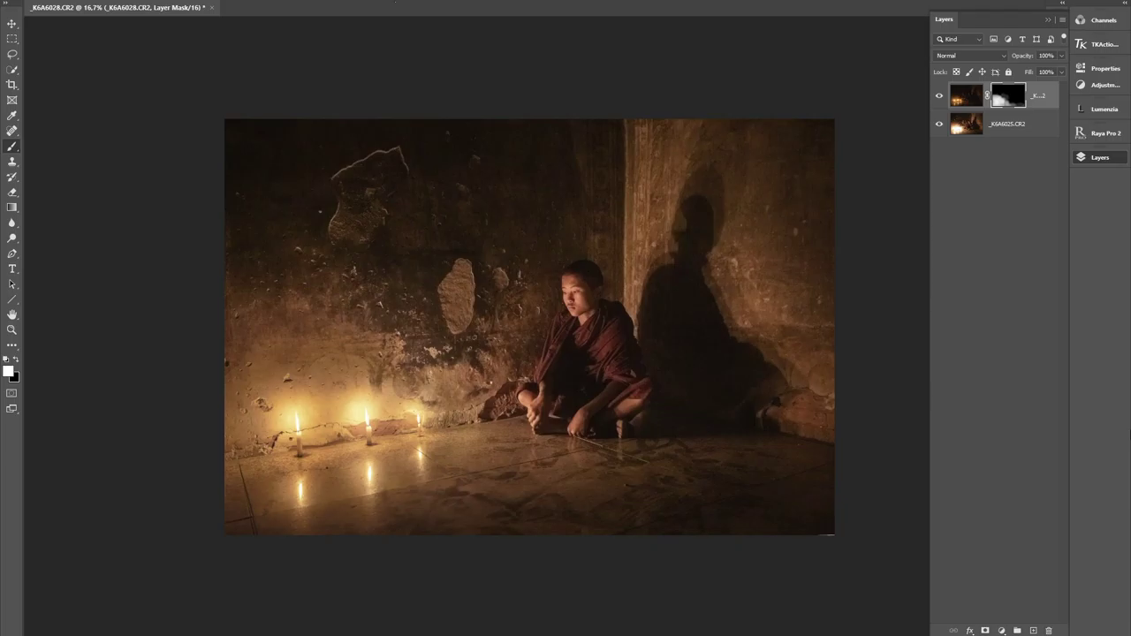
# - Toggle the top layer to compare, then add a Curves adjustment layer
pyautogui.click(939, 95)
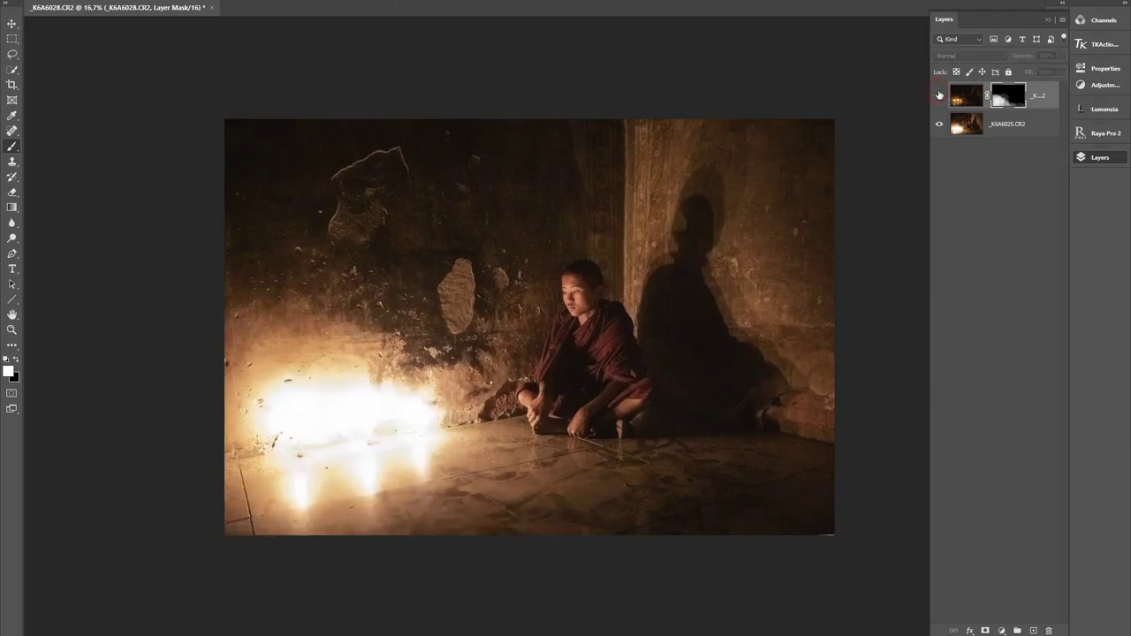
pyautogui.click(939, 94)
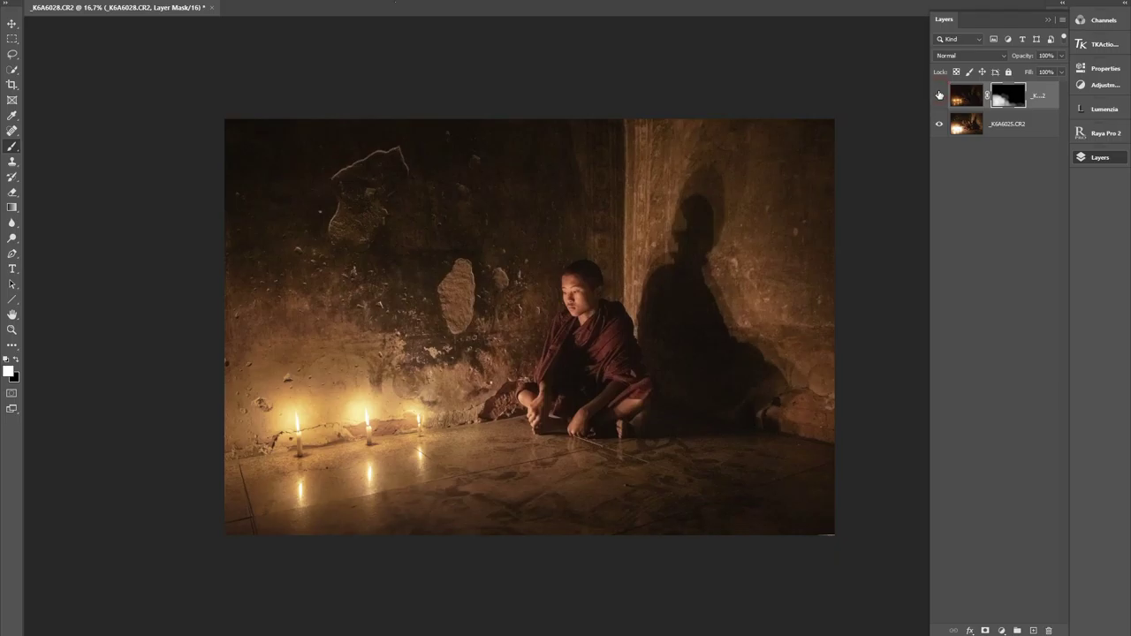
pyautogui.click(1001, 630)
pyautogui.click(1025, 475)
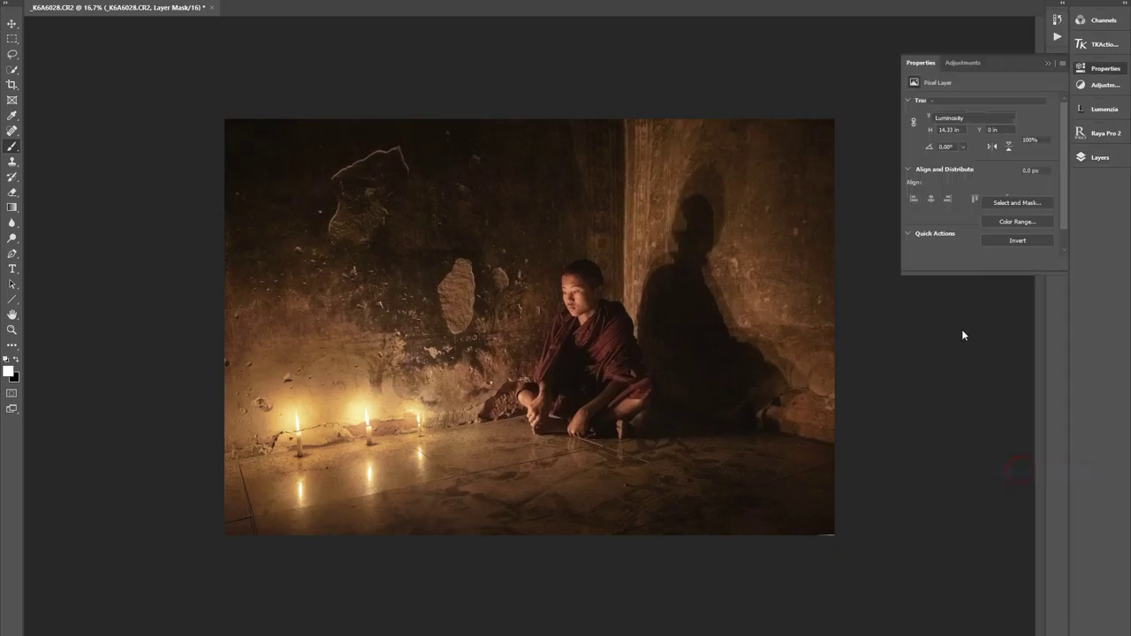
# - Raise the upper part of the tone curve to brighten the image
pyautogui.click(968, 213)
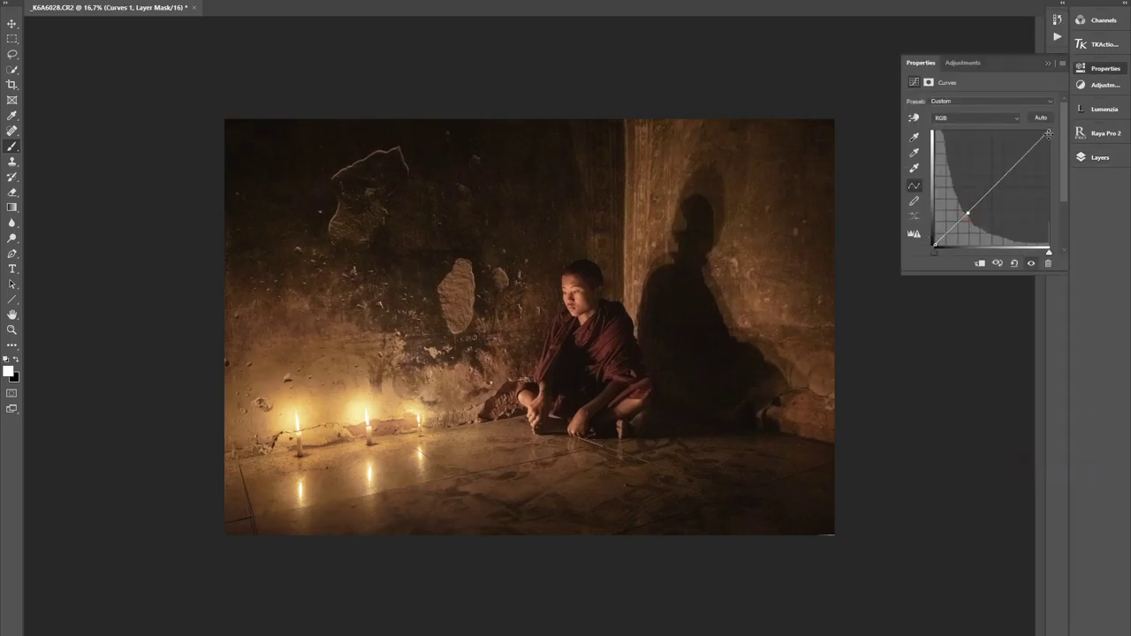
pyautogui.moveTo(1024, 158); pyautogui.dragTo(1022, 155)
pyautogui.click(970, 213)
pyautogui.click(1052, 64)
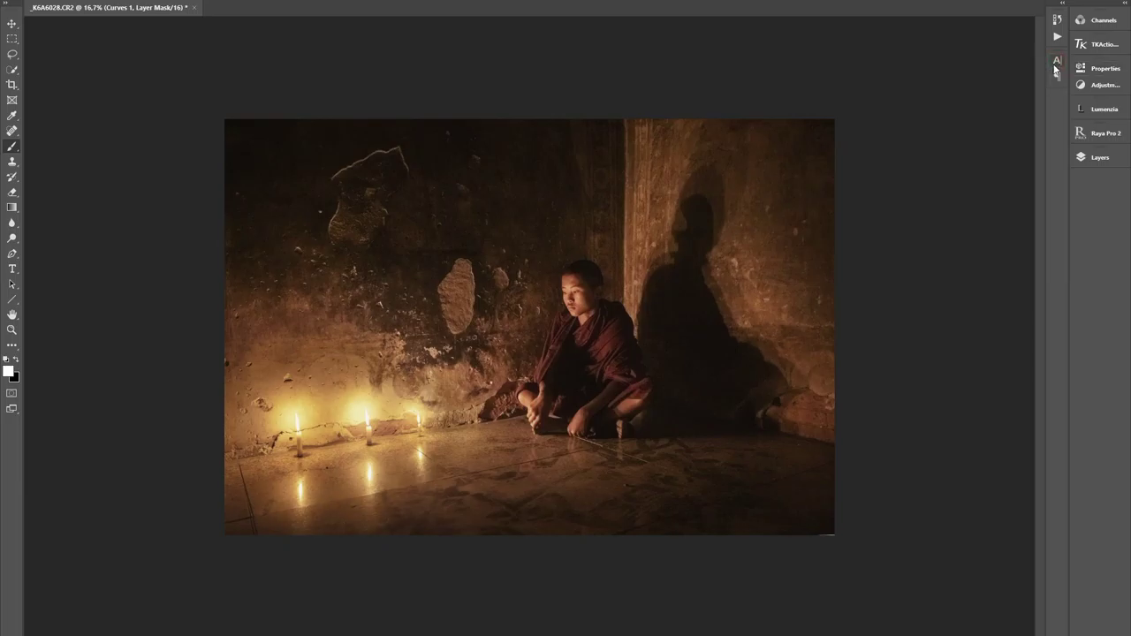
pyautogui.click(1099, 158)
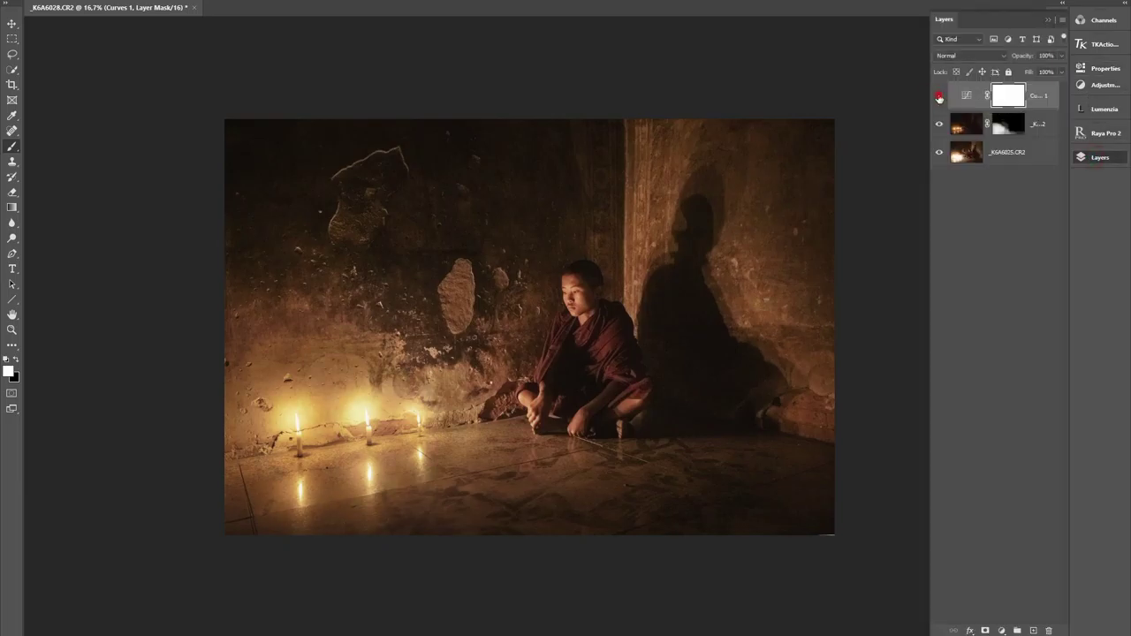
# - Draw a white-to-black gradient on the Curves mask to limit the brightening
pyautogui.click(12, 206)
pyautogui.click(14, 360)
pyautogui.moveTo(648, 301); pyautogui.dragTo(512, 375)
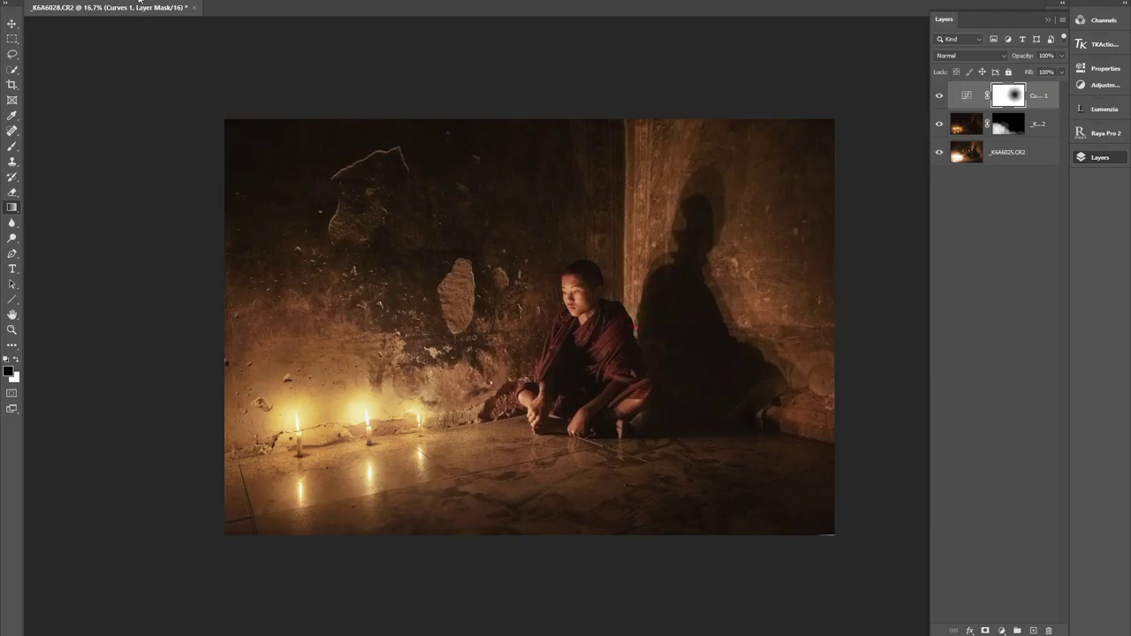
pyautogui.moveTo(707, 284); pyautogui.dragTo(512, 378)
pyautogui.click(12, 83)
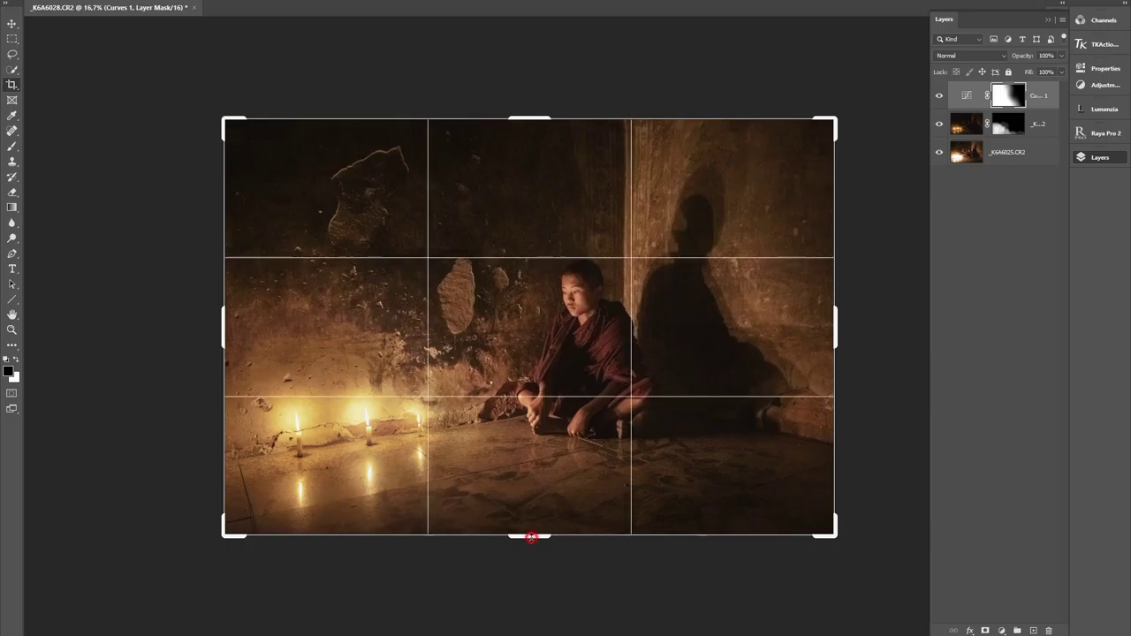
# - Crop a sliver off the bottom edge of the monk photo
pyautogui.moveTo(531, 537); pyautogui.dragTo(531, 523)
pyautogui.press('Return')
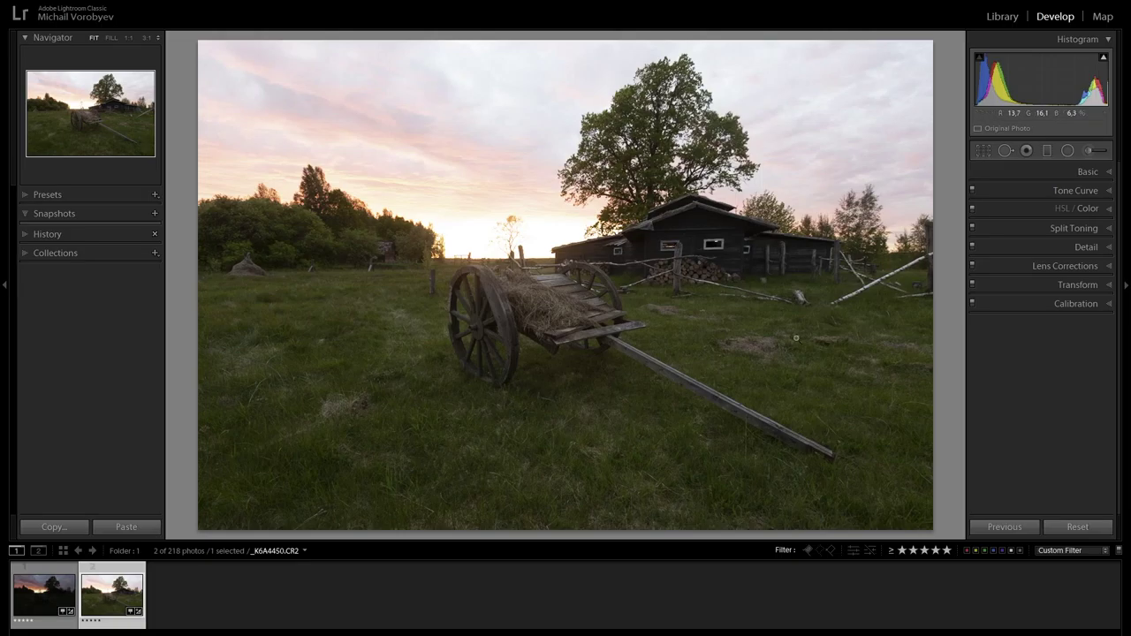
# - Recover highlights, lift shadows and blacks, add clarity and lower exposure on the bright exposure
pyautogui.click(50, 590)
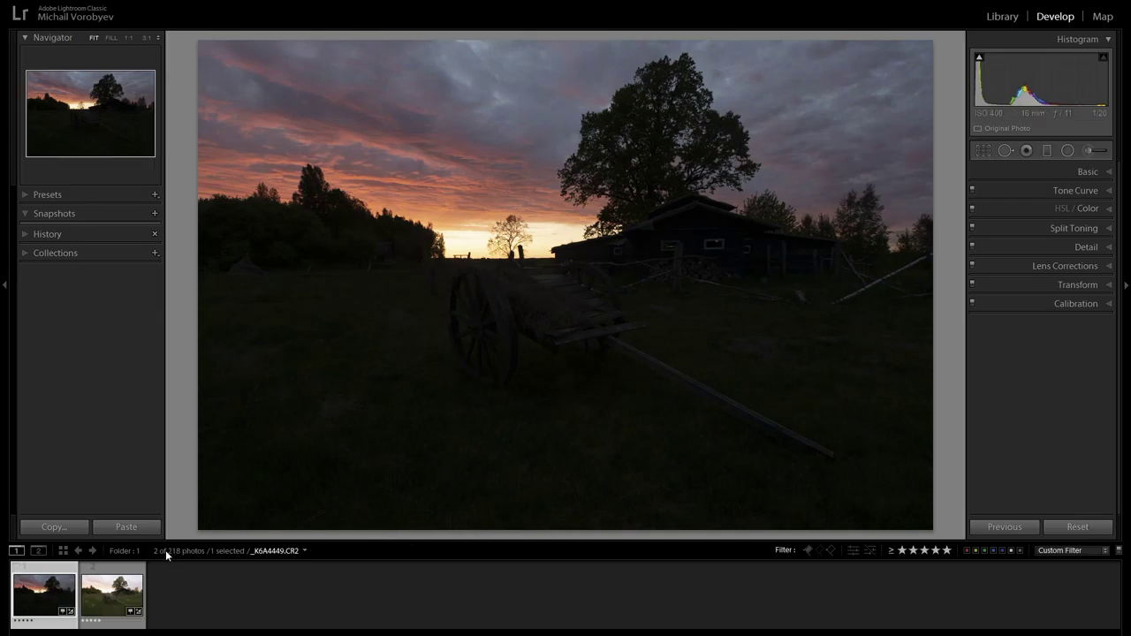
pyautogui.click(111, 596)
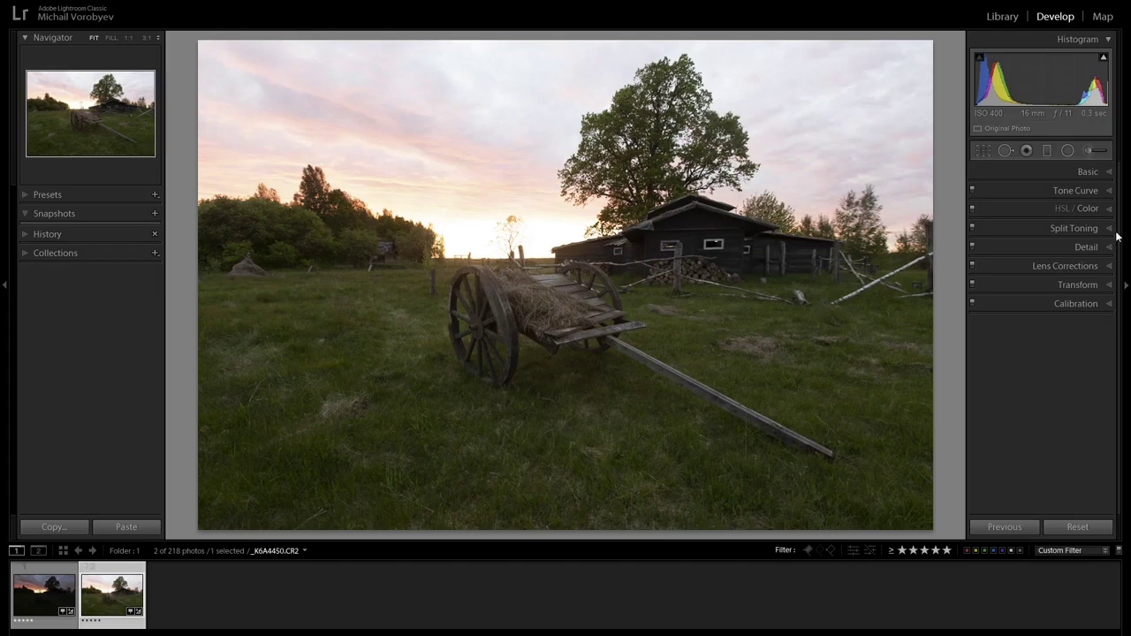
pyautogui.click(1105, 171)
pyautogui.moveTo(1049, 301)
pyautogui.mouseDown()
pyautogui.moveTo(1058, 332)
pyautogui.moveTo(1041, 323)
pyautogui.moveTo(1053, 343)
pyautogui.mouseUp()
pyautogui.moveTo(1049, 395); pyautogui.dragTo(1056, 395)
pyautogui.moveTo(1050, 355)
pyautogui.mouseDown()
pyautogui.moveTo(1036, 321)
pyautogui.moveTo(1058, 332)
pyautogui.mouseUp()
pyautogui.moveTo(1051, 343); pyautogui.dragTo(1052, 343)
pyautogui.moveTo(1049, 289); pyautogui.dragTo(1048, 290)
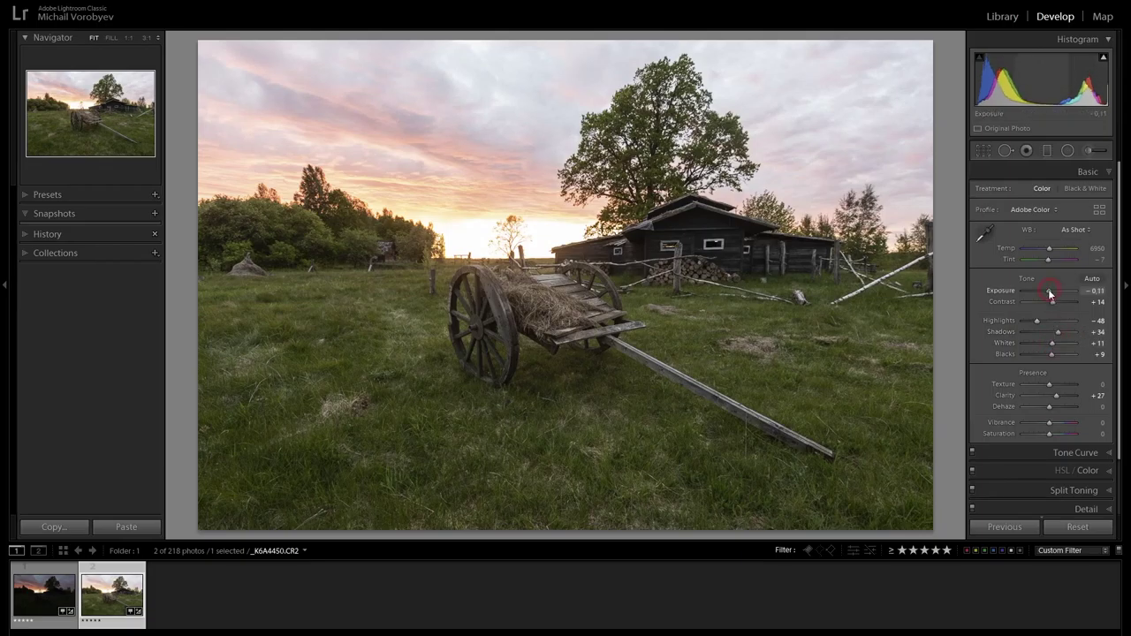
pyautogui.moveTo(1058, 331); pyautogui.dragTo(1061, 331)
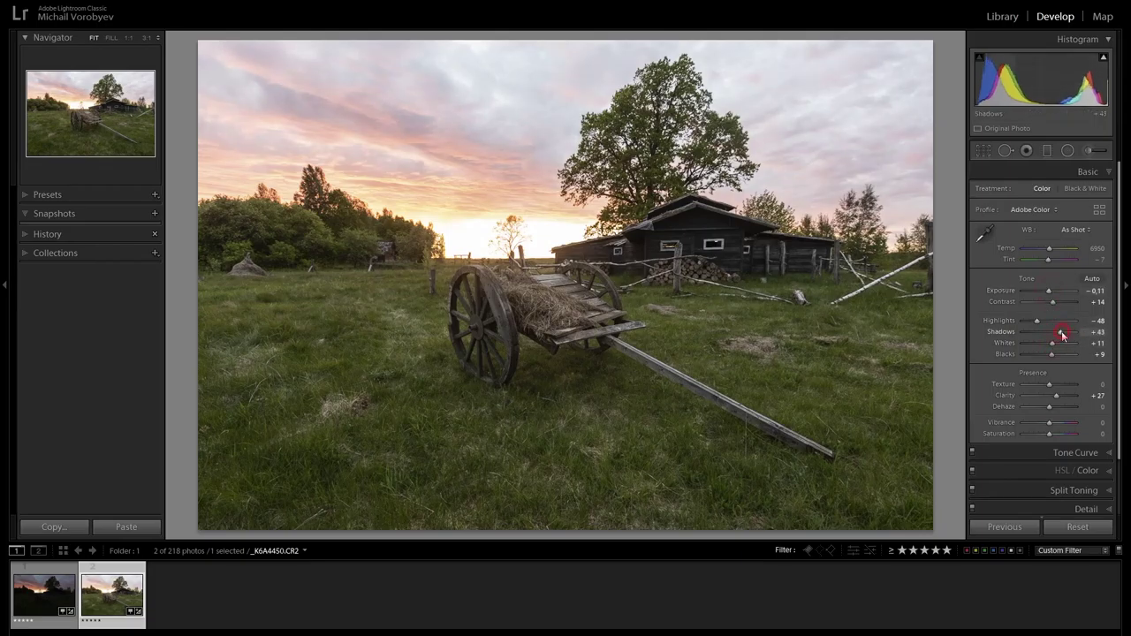
# - Add two graduated filters over the foreground grass, darkening exposure slightly
pyautogui.click(1049, 151)
pyautogui.moveTo(316, 497); pyautogui.dragTo(371, 327)
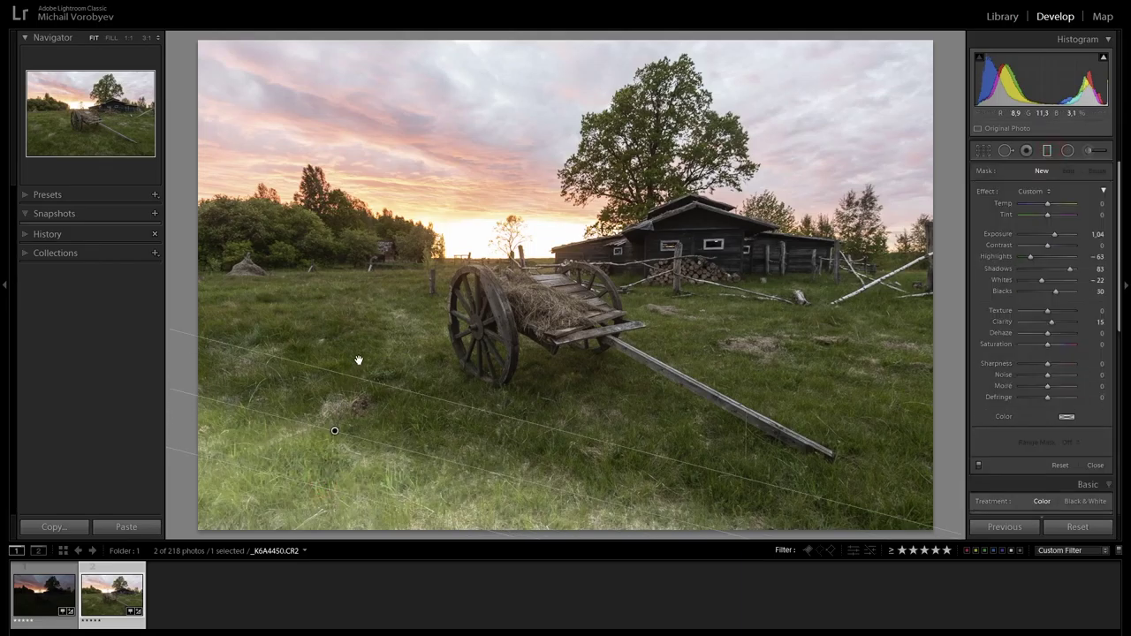
pyautogui.doubleClick(983, 192)
pyautogui.moveTo(1047, 234); pyautogui.dragTo(1044, 234)
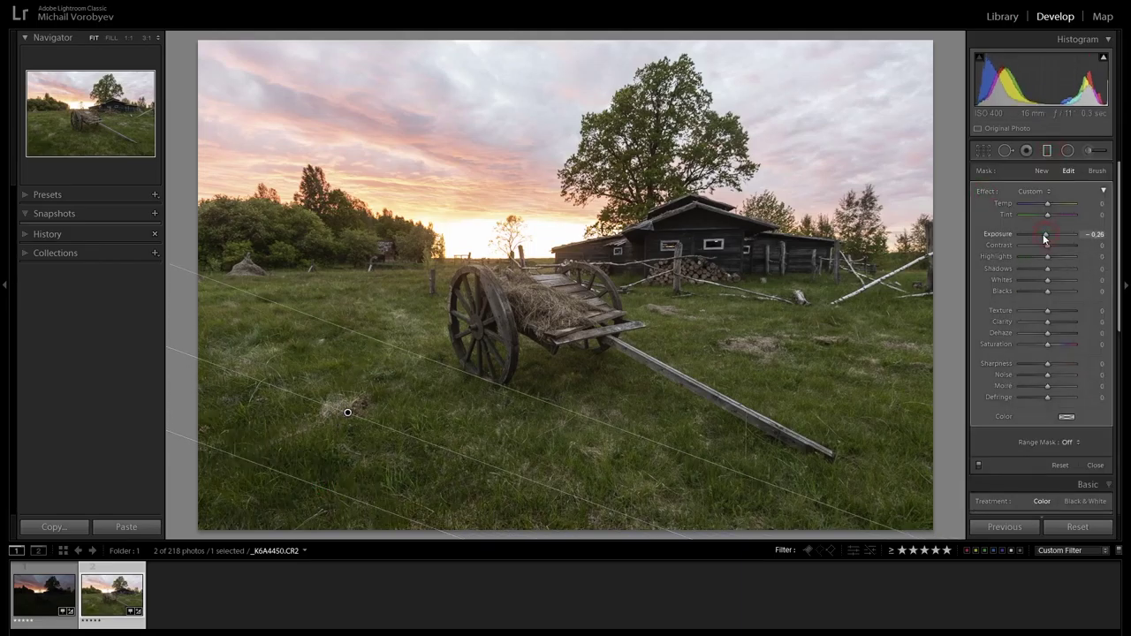
pyautogui.moveTo(920, 461)
pyautogui.mouseDown()
pyautogui.moveTo(817, 334)
pyautogui.moveTo(787, 263)
pyautogui.mouseUp()
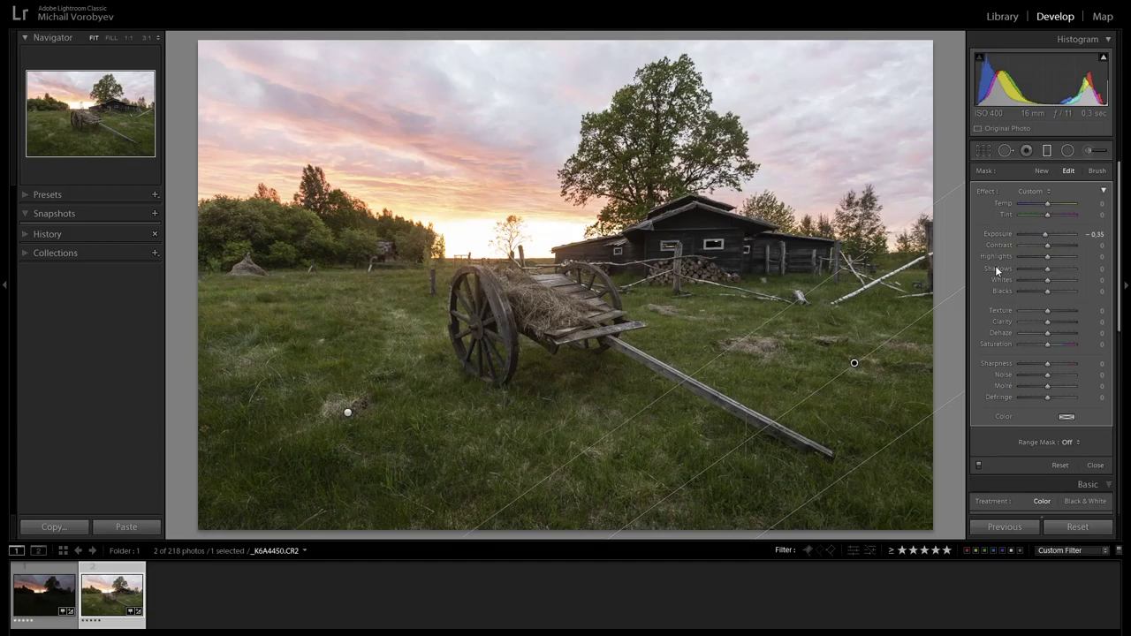
pyautogui.click(1095, 465)
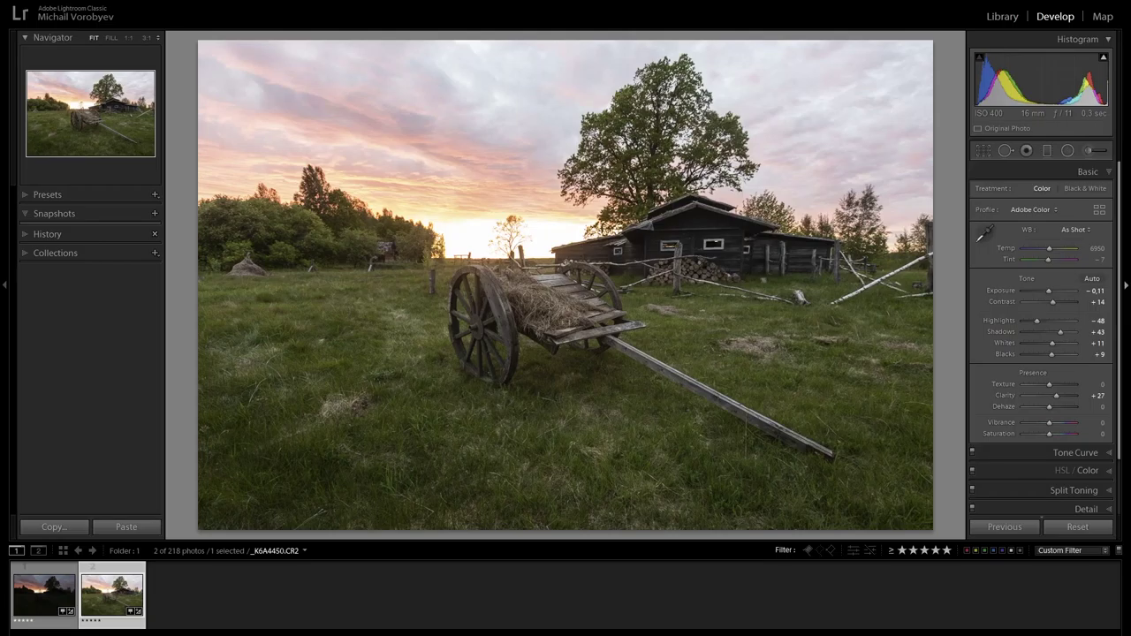
# - Shift the dark exposure's white balance toward magenta, add clarity, then select both exposures
pyautogui.click(78, 608)
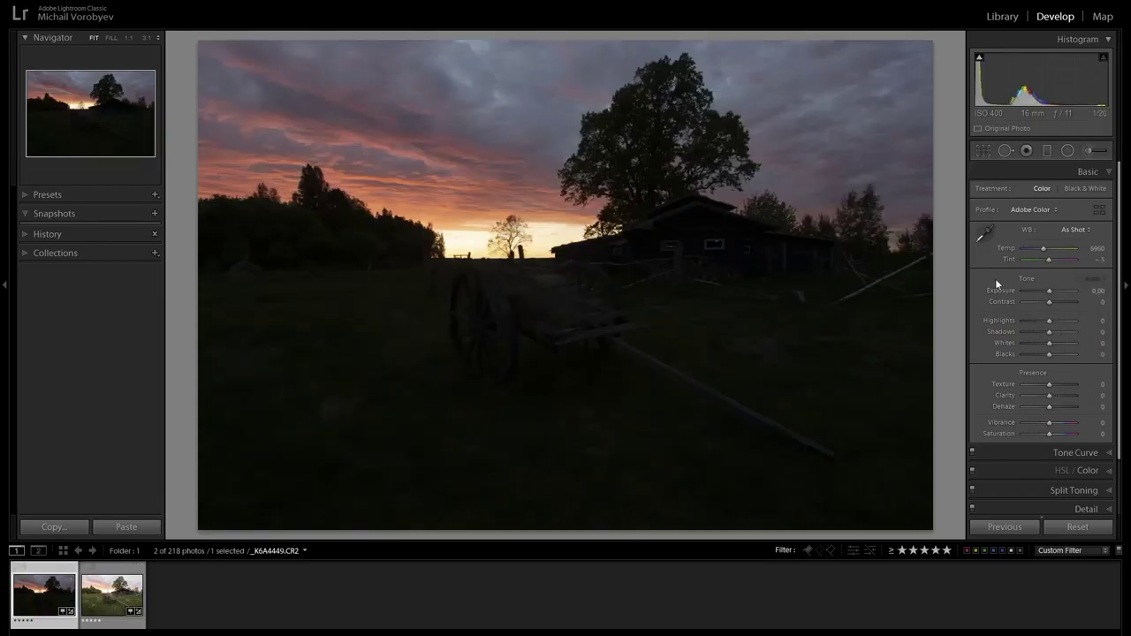
pyautogui.moveTo(1049, 259); pyautogui.dragTo(1046, 249)
pyautogui.moveTo(1049, 331)
pyautogui.mouseDown()
pyautogui.moveTo(1064, 332)
pyautogui.moveTo(1047, 320)
pyautogui.mouseUp()
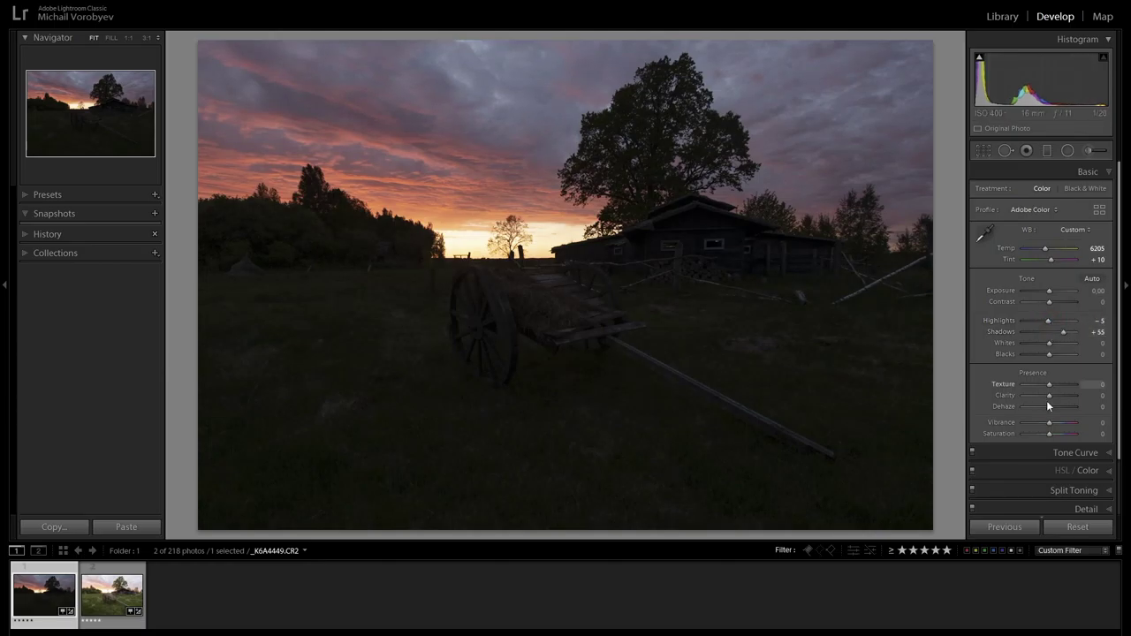
pyautogui.moveTo(1049, 395); pyautogui.dragTo(1053, 395)
pyautogui.moveTo(1051, 259); pyautogui.dragTo(1056, 260)
pyautogui.moveTo(1047, 250); pyautogui.dragTo(1049, 254)
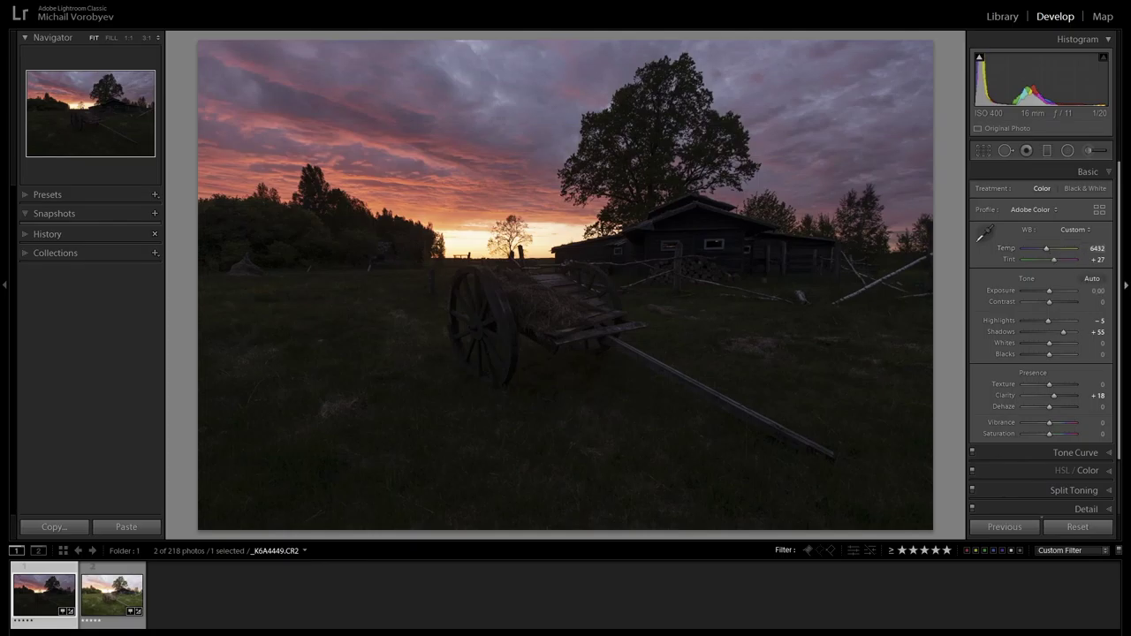
pyautogui.keyDown('shift'); pyautogui.click(104, 596); pyautogui.keyUp('shift')
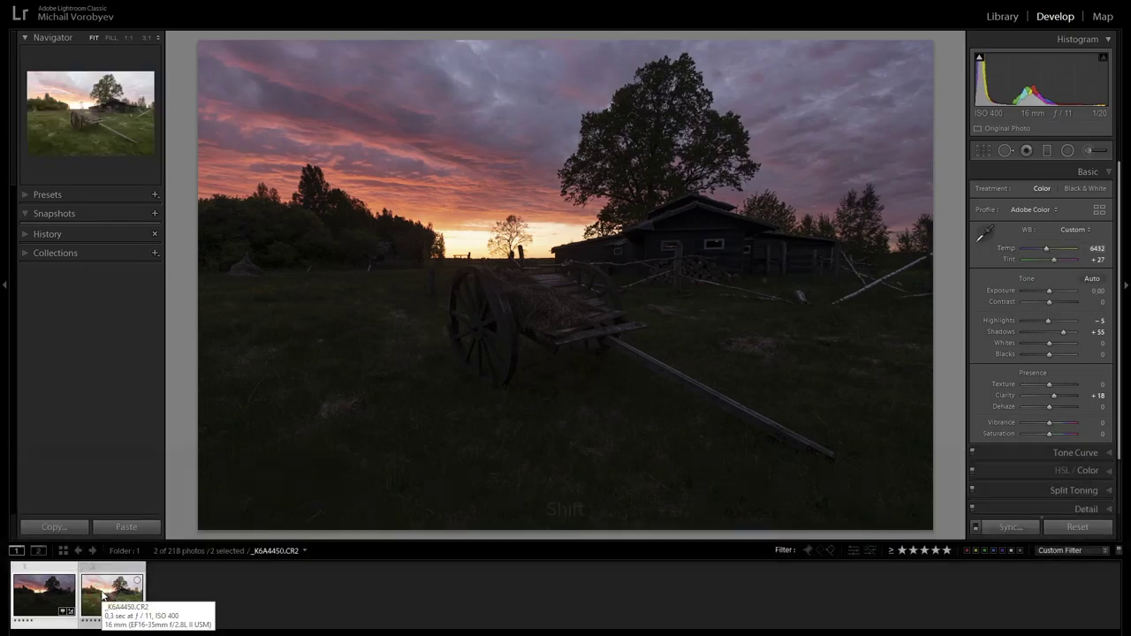
pyautogui.rightClick(104, 597)
pyautogui.moveTo(177, 312)
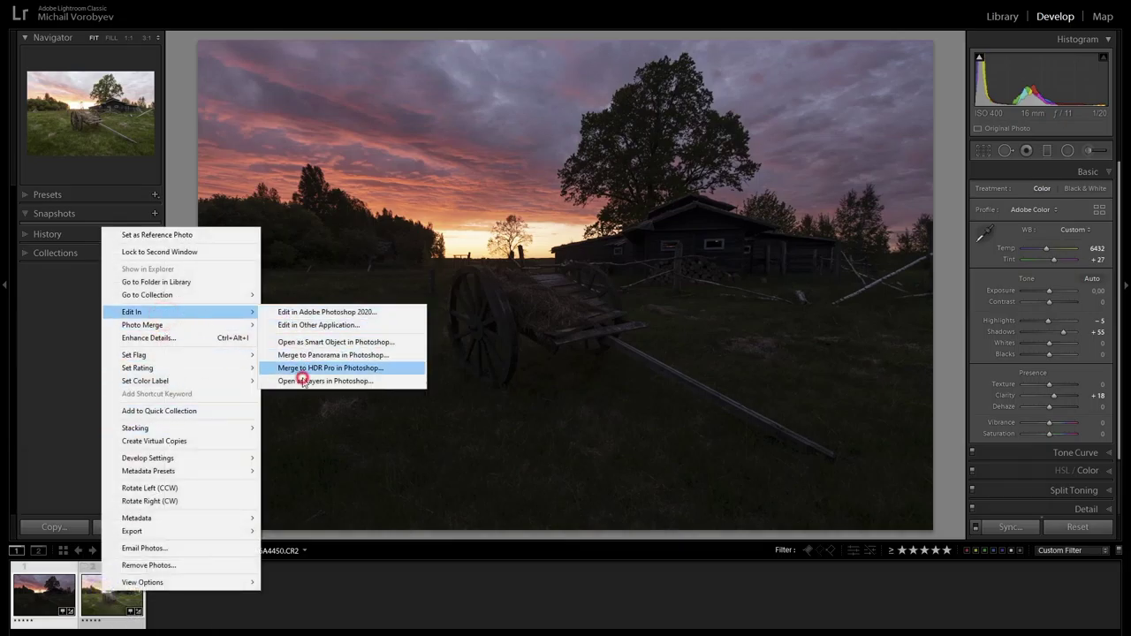
# - Open both selected exposures as layers in a single Photoshop document
pyautogui.click(305, 382)
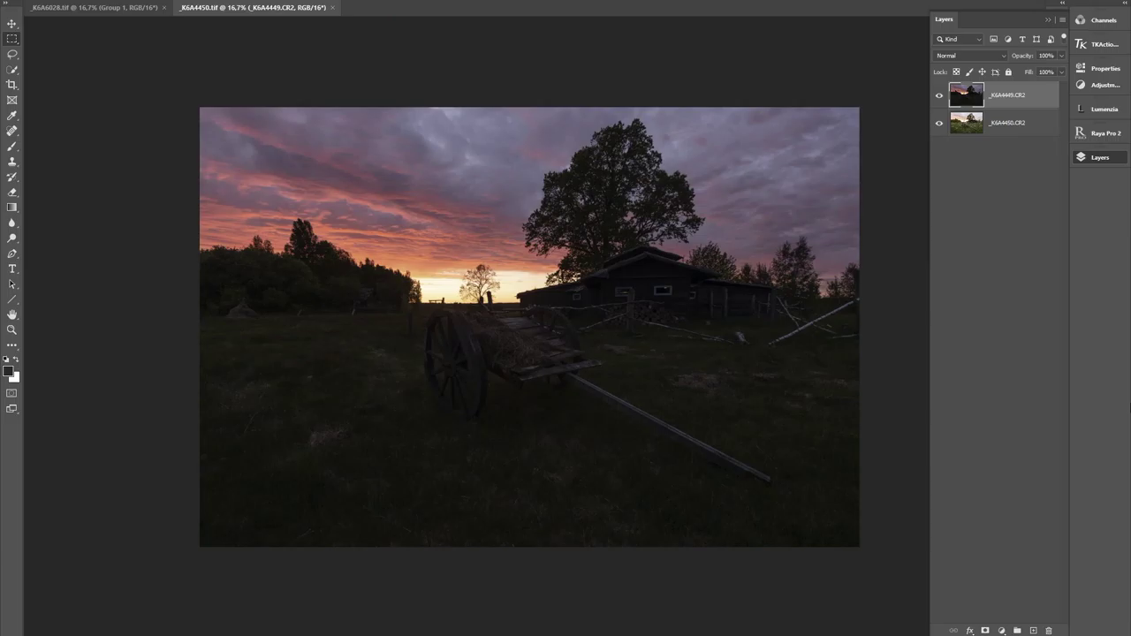
# - Show the Channels panel for the two-exposure sunset document
pyautogui.click(1093, 21)
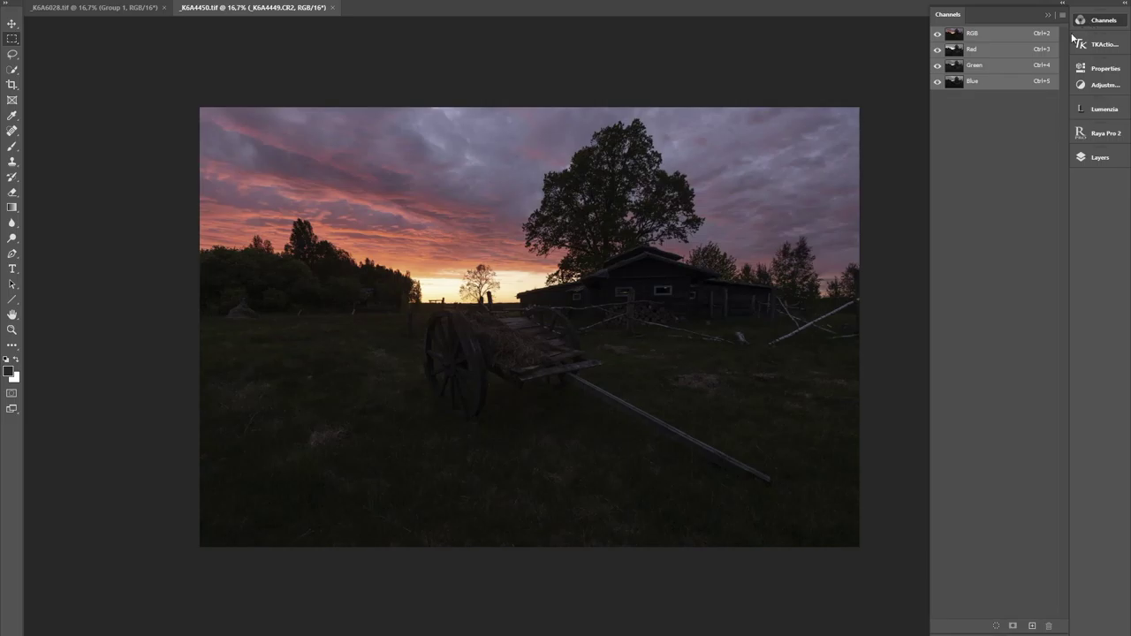
# - Compare the Red, Green and Blue channels, then load Red as a selection
pyautogui.click(1001, 55)
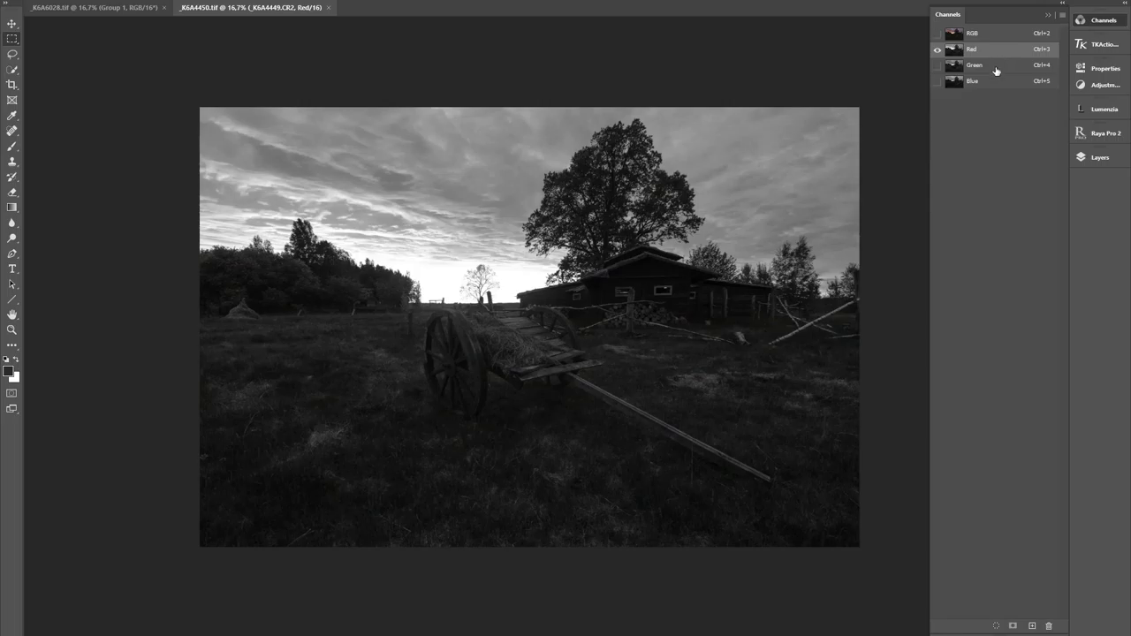
pyautogui.click(995, 71)
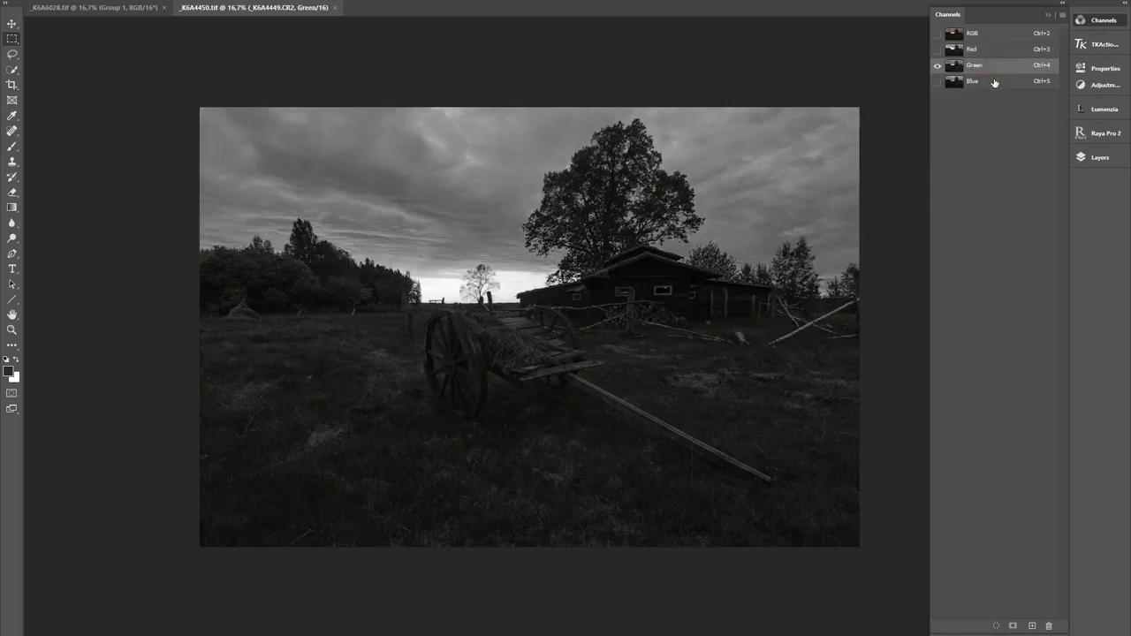
pyautogui.click(994, 81)
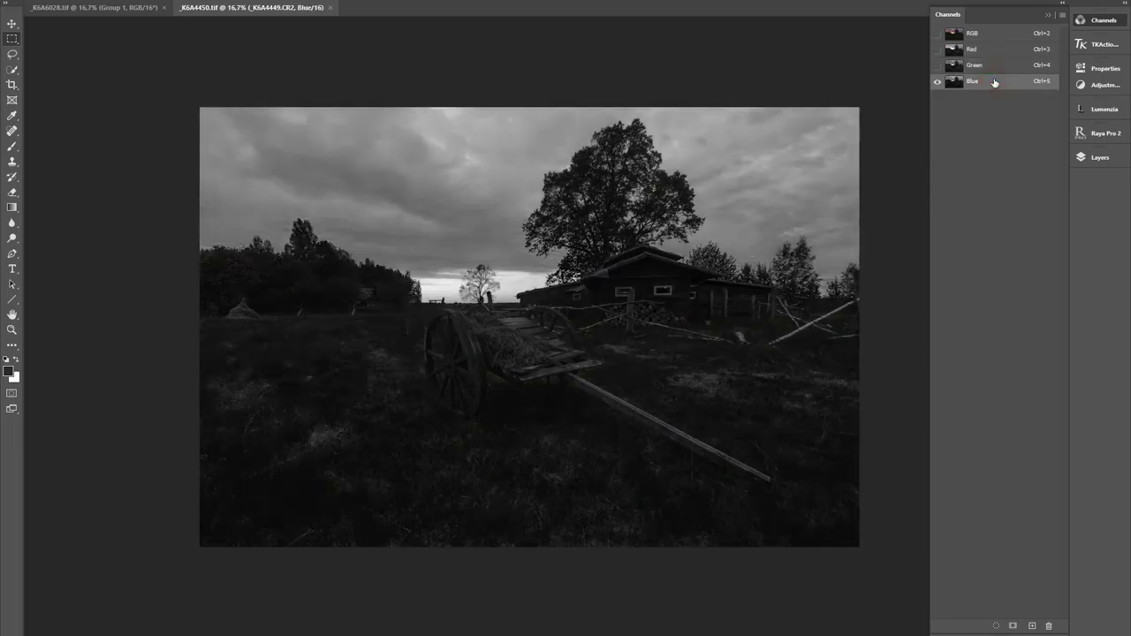
pyautogui.click(993, 52)
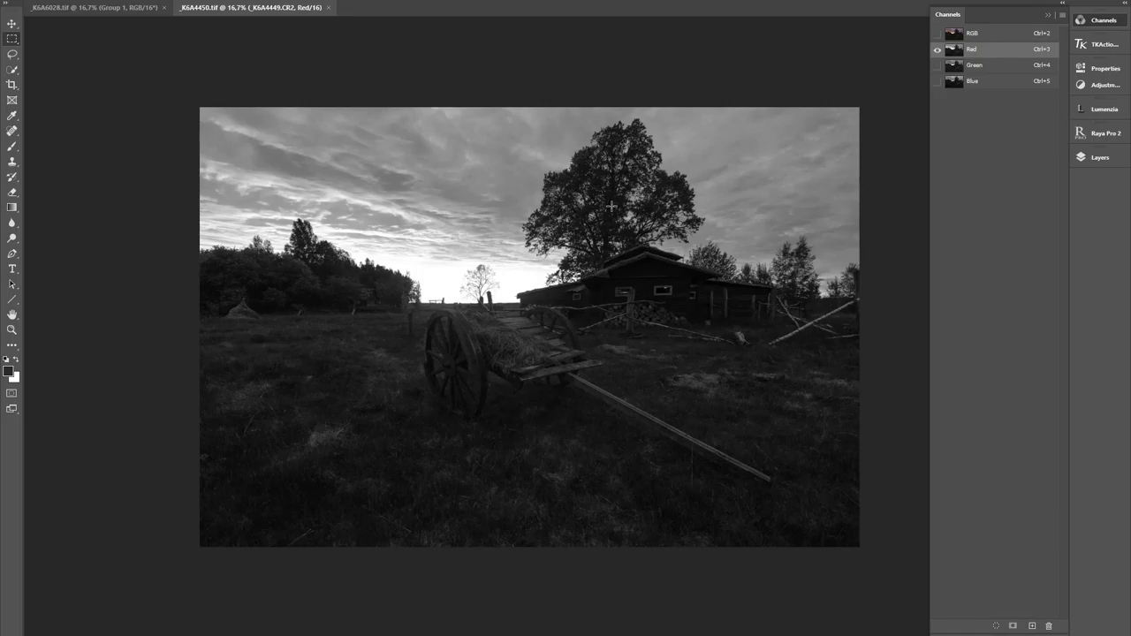
pyautogui.keyDown('ctrl'); pyautogui.click(970, 51); pyautogui.keyUp('ctrl')
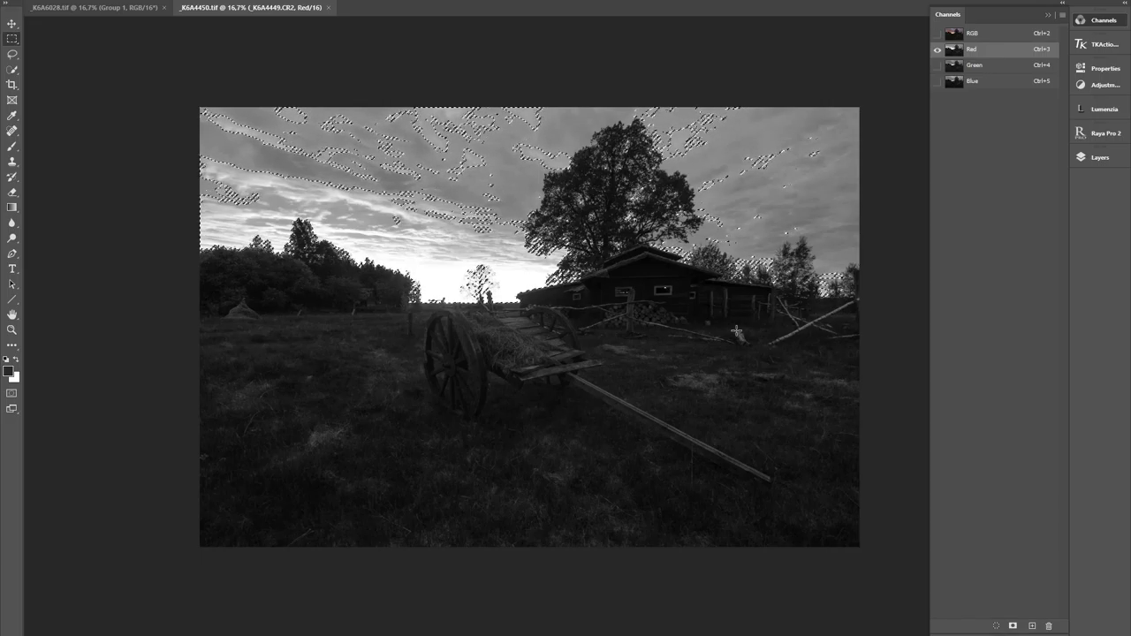
# - Mask the top layer with the Red-channel selection and view the mask alone
pyautogui.click(1100, 157)
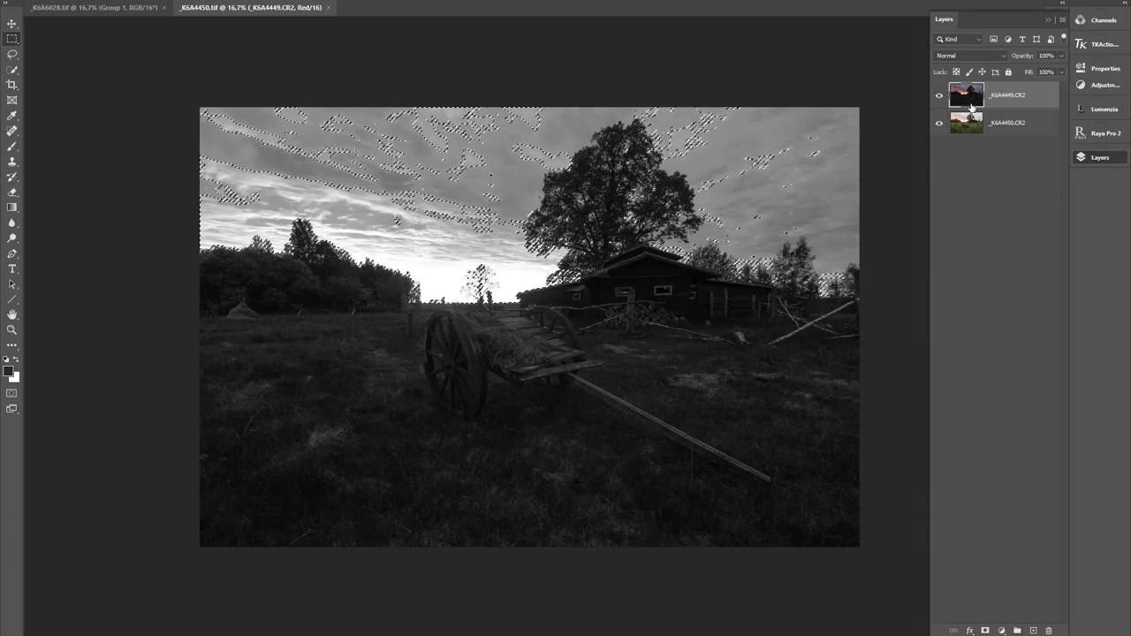
pyautogui.click(987, 631)
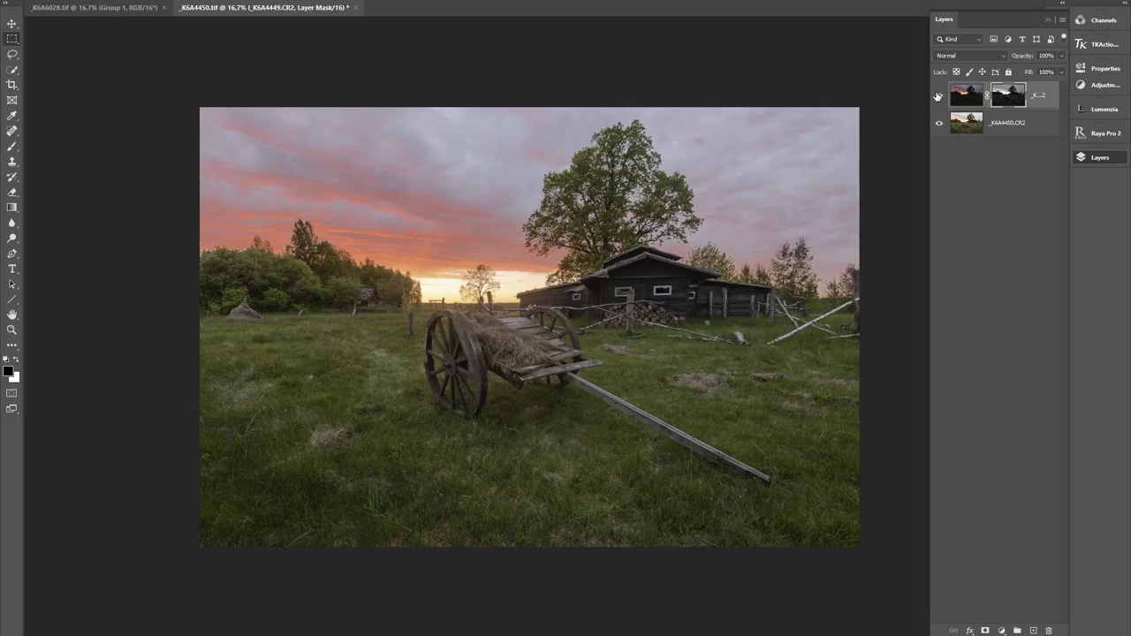
pyautogui.click(937, 96)
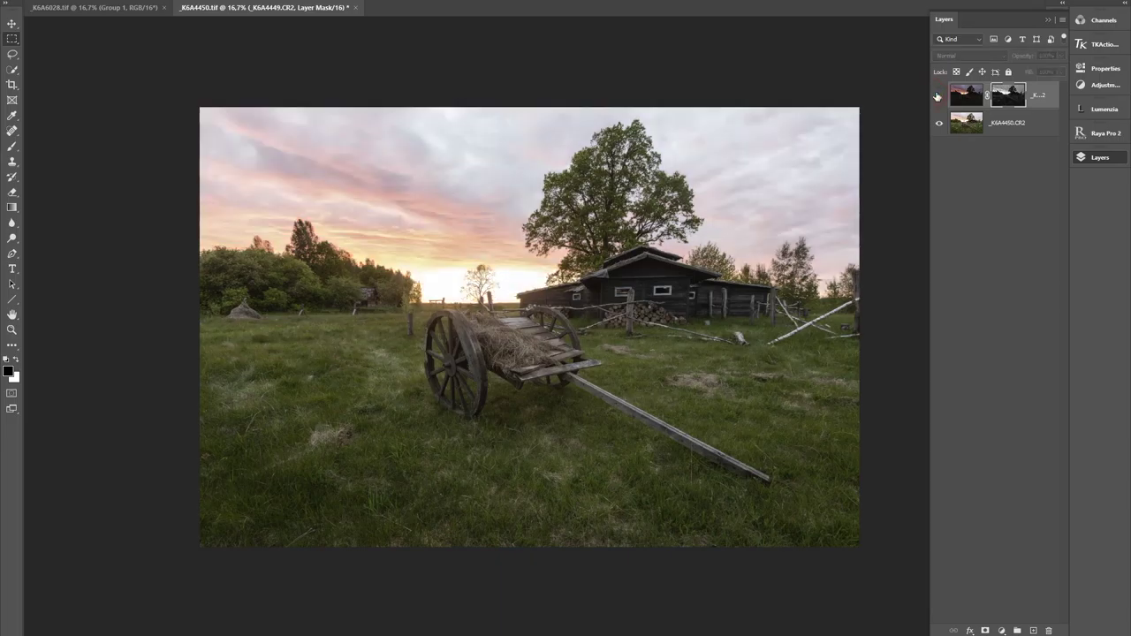
pyautogui.click(938, 96)
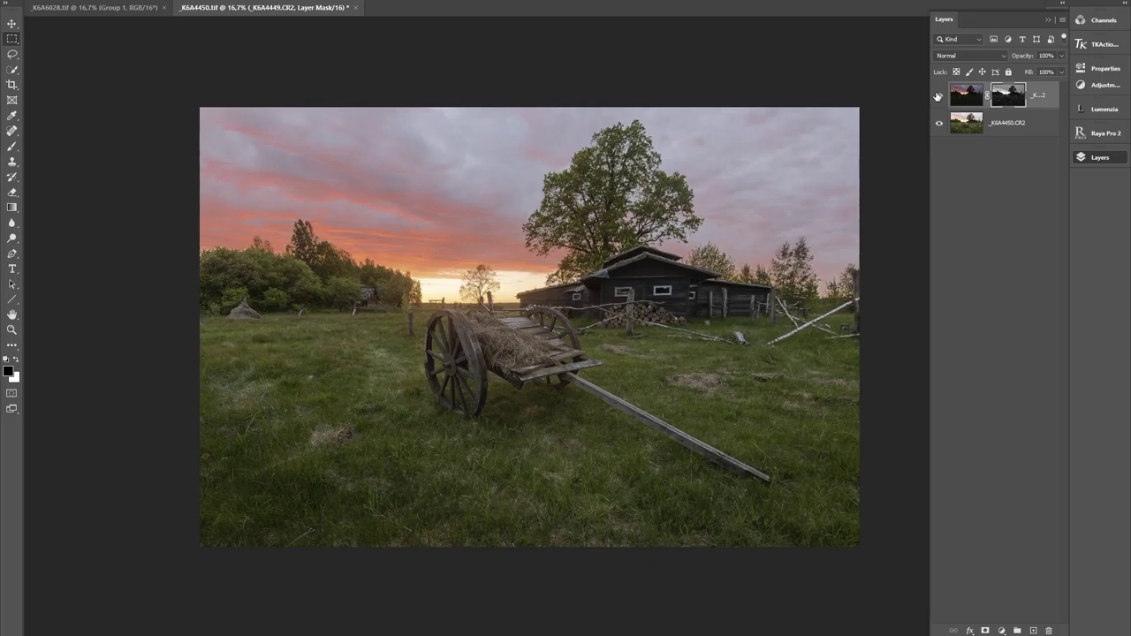
pyautogui.keyDown('alt'); pyautogui.click(1003, 95); pyautogui.keyUp('alt')
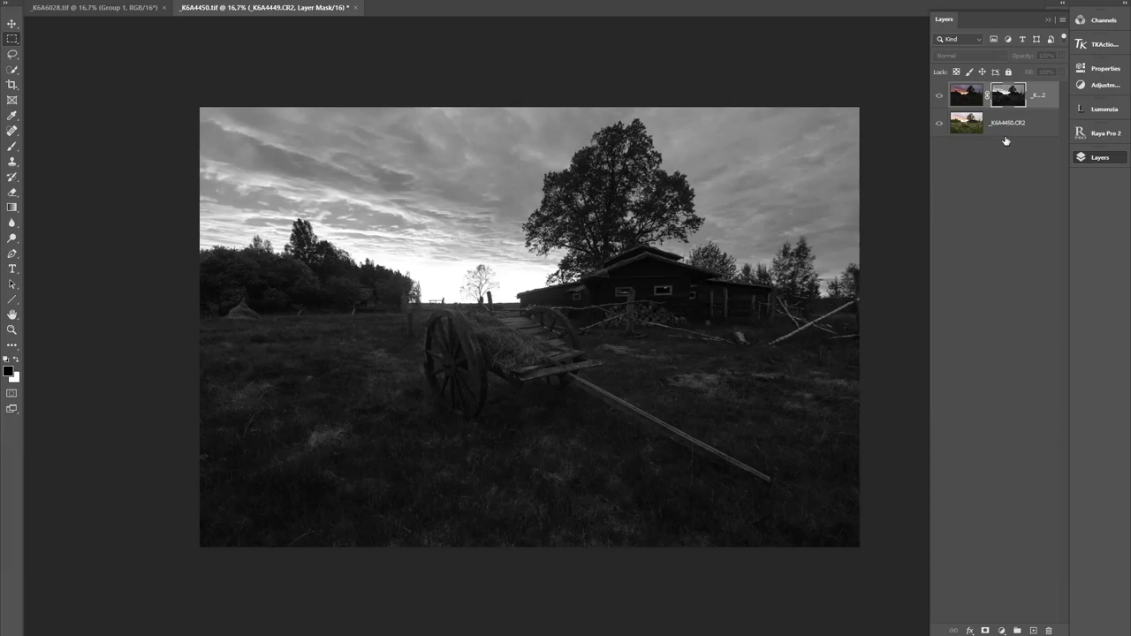
# - Apply Levels to the mask, pulling black and white input sliders inward for a white sky
pyautogui.click(71, 0)
pyautogui.moveTo(88, 3)
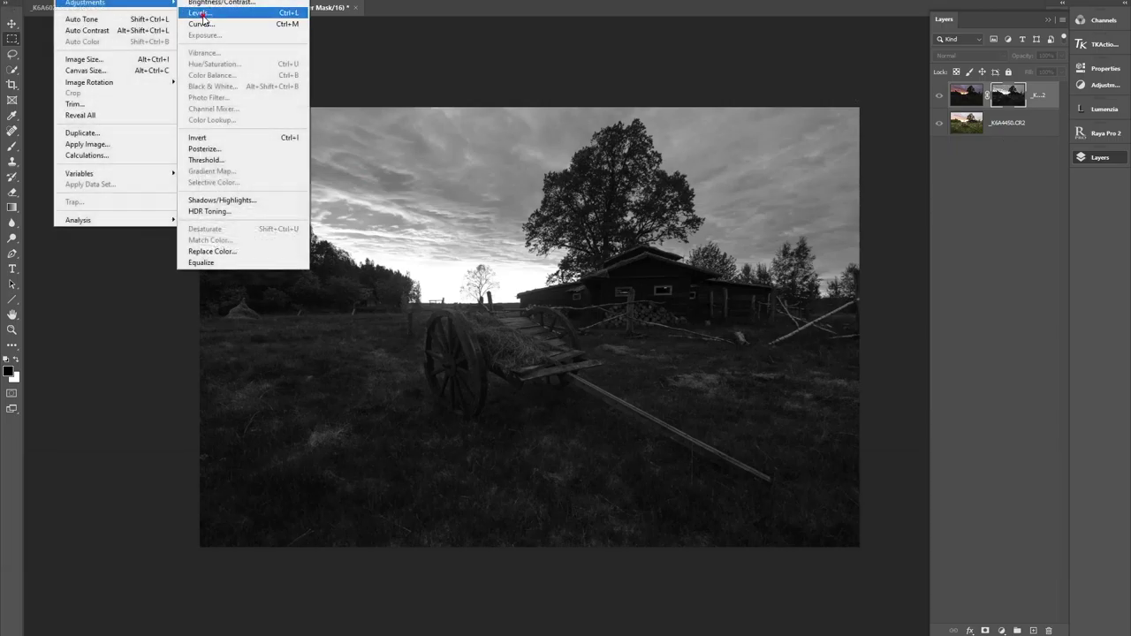
pyautogui.click(201, 13)
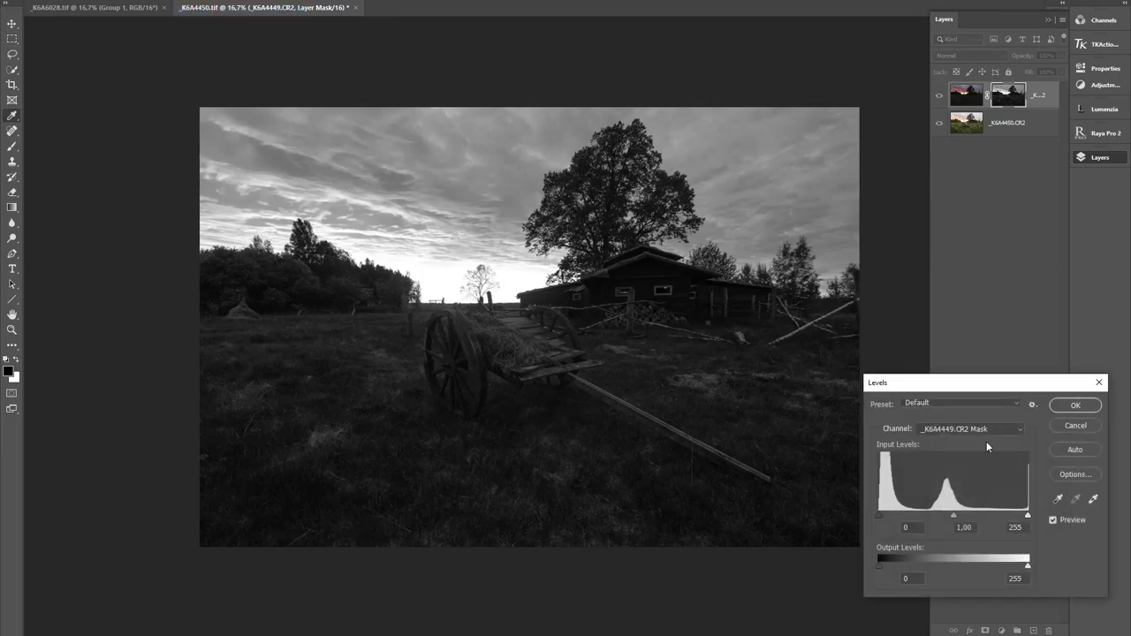
pyautogui.moveTo(1028, 515); pyautogui.dragTo(966, 515)
pyautogui.moveTo(880, 515)
pyautogui.mouseDown()
pyautogui.moveTo(962, 515)
pyautogui.moveTo(909, 516)
pyautogui.mouseUp()
pyautogui.click(963, 518)
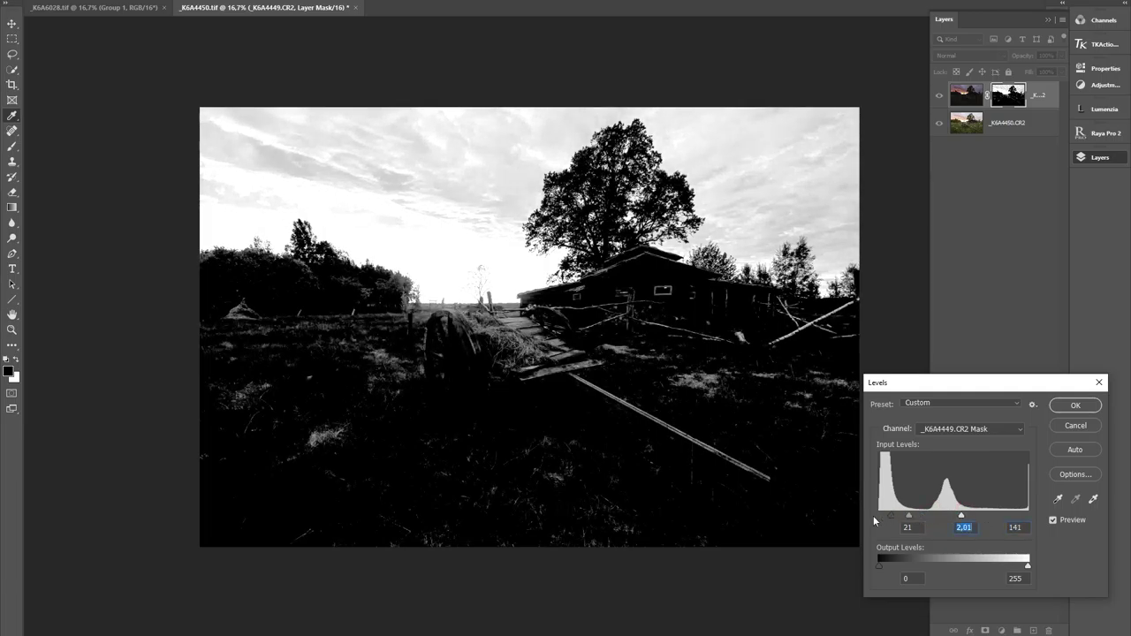
pyautogui.moveTo(963, 515)
pyautogui.mouseDown()
pyautogui.moveTo(894, 519)
pyautogui.moveTo(937, 517)
pyautogui.mouseUp()
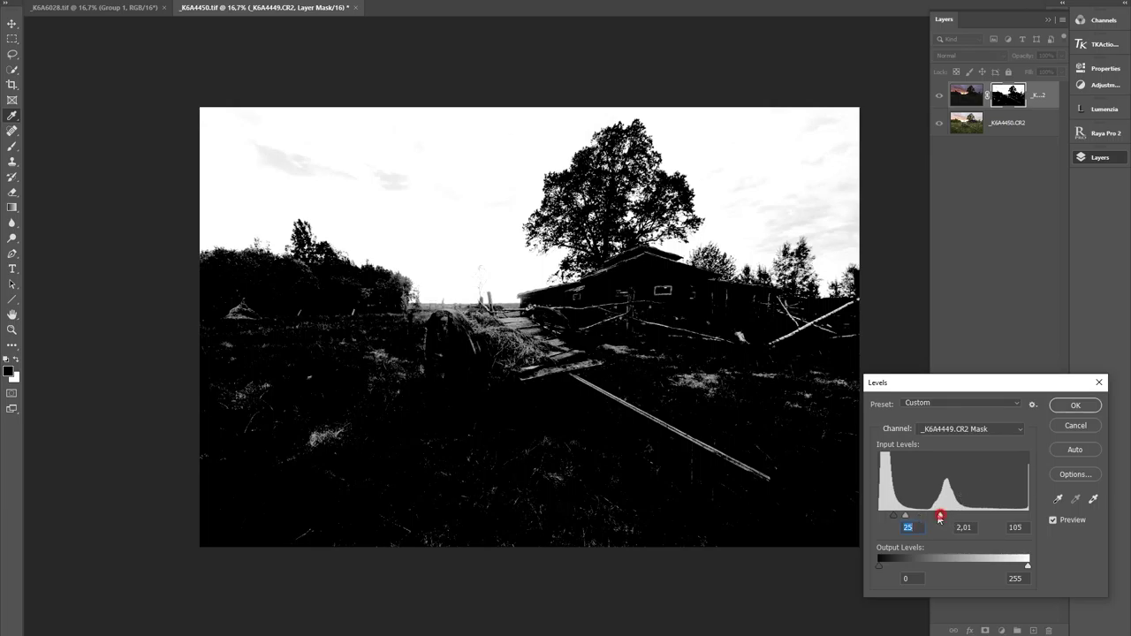
pyautogui.click(932, 516)
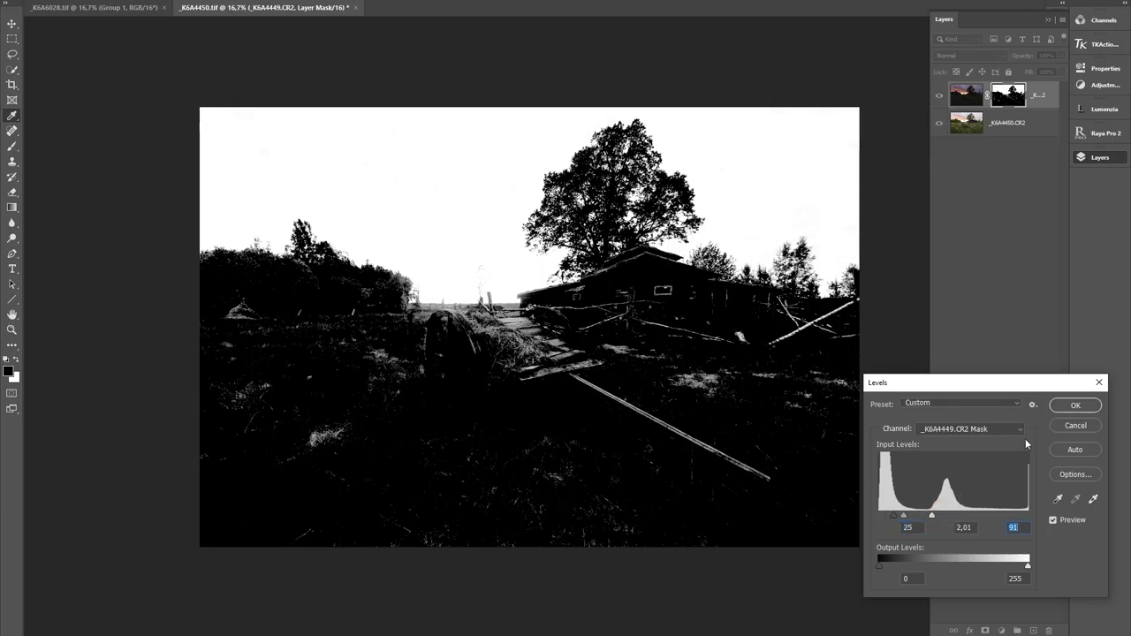
pyautogui.click(1059, 406)
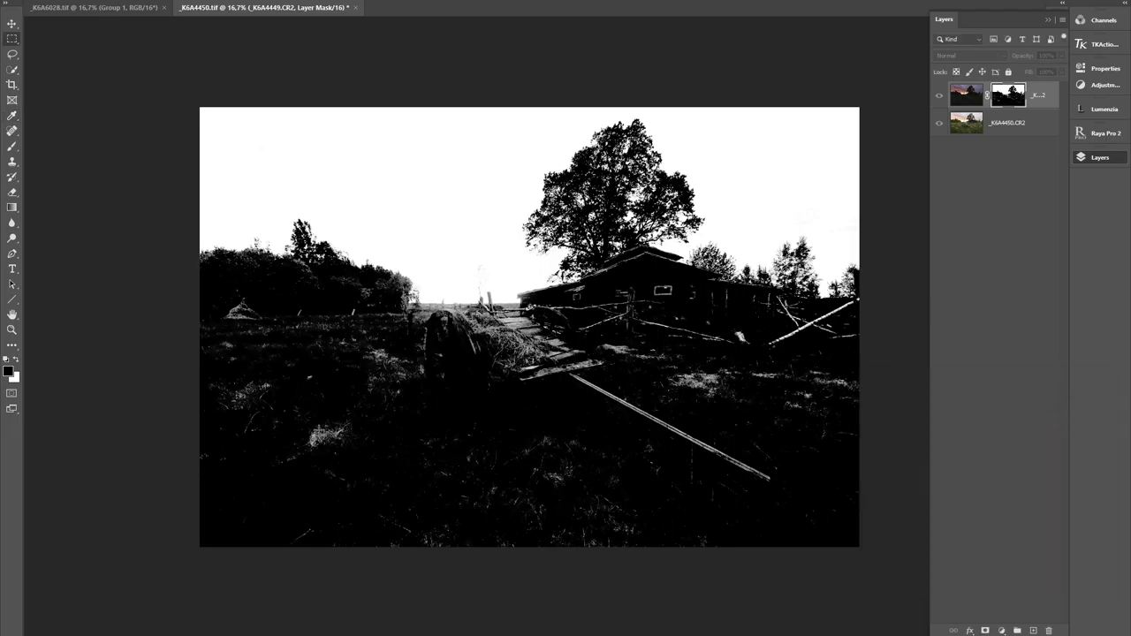
# - Brush black over the grass, wagon pole, barn roof and wagon planks on the mask
pyautogui.click(12, 146)
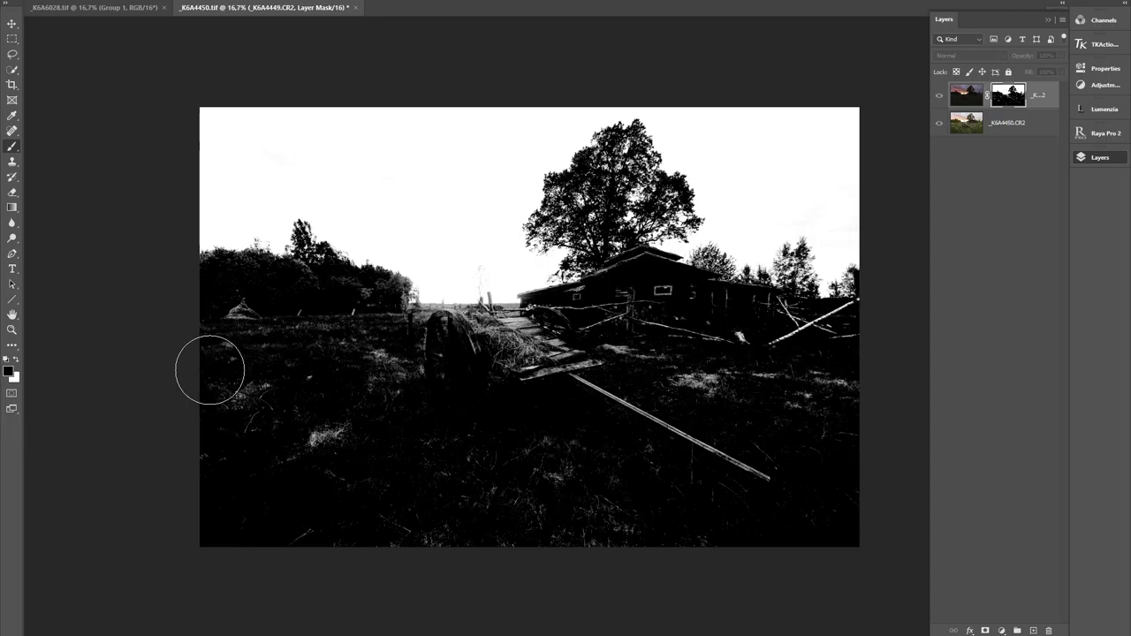
pyautogui.moveTo(305, 435); pyautogui.dragTo(323, 433)
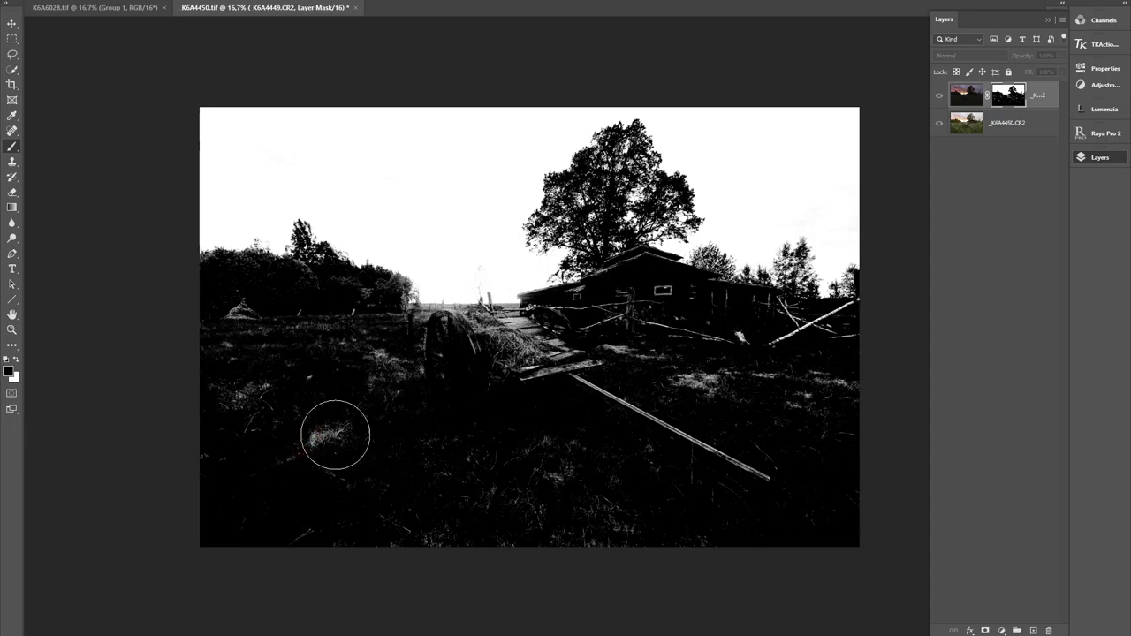
pyautogui.moveTo(348, 429)
pyautogui.mouseDown()
pyautogui.moveTo(215, 424)
pyautogui.moveTo(534, 551)
pyautogui.moveTo(720, 468)
pyautogui.moveTo(644, 328)
pyautogui.moveTo(856, 347)
pyautogui.moveTo(733, 462)
pyautogui.mouseUp()
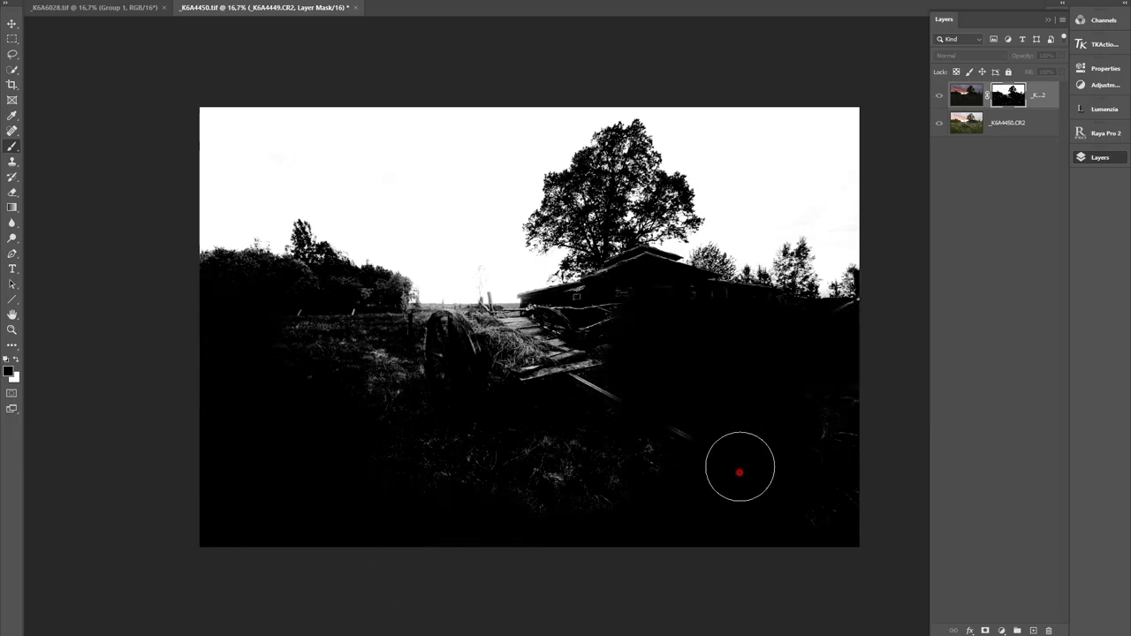
pyautogui.press('[')
pyautogui.moveTo(637, 424); pyautogui.dragTo(583, 402)
pyautogui.press('[')
pyautogui.press('[')
# - Darken the bush edge along the treeline, then paint the grey sky spot white
pyautogui.press('[')
pyautogui.press('[')
pyautogui.moveTo(610, 298)
pyautogui.mouseDown()
pyautogui.moveTo(596, 280)
pyautogui.moveTo(645, 254)
pyautogui.moveTo(613, 253)
pyautogui.moveTo(672, 261)
pyautogui.moveTo(681, 289)
pyautogui.mouseUp()
pyautogui.moveTo(590, 342)
pyautogui.mouseDown()
pyautogui.moveTo(517, 371)
pyautogui.moveTo(308, 341)
pyautogui.moveTo(328, 328)
pyautogui.moveTo(374, 340)
pyautogui.moveTo(411, 319)
pyautogui.moveTo(573, 315)
pyautogui.moveTo(532, 315)
pyautogui.mouseUp()
pyautogui.press(']')
pyautogui.press('[')
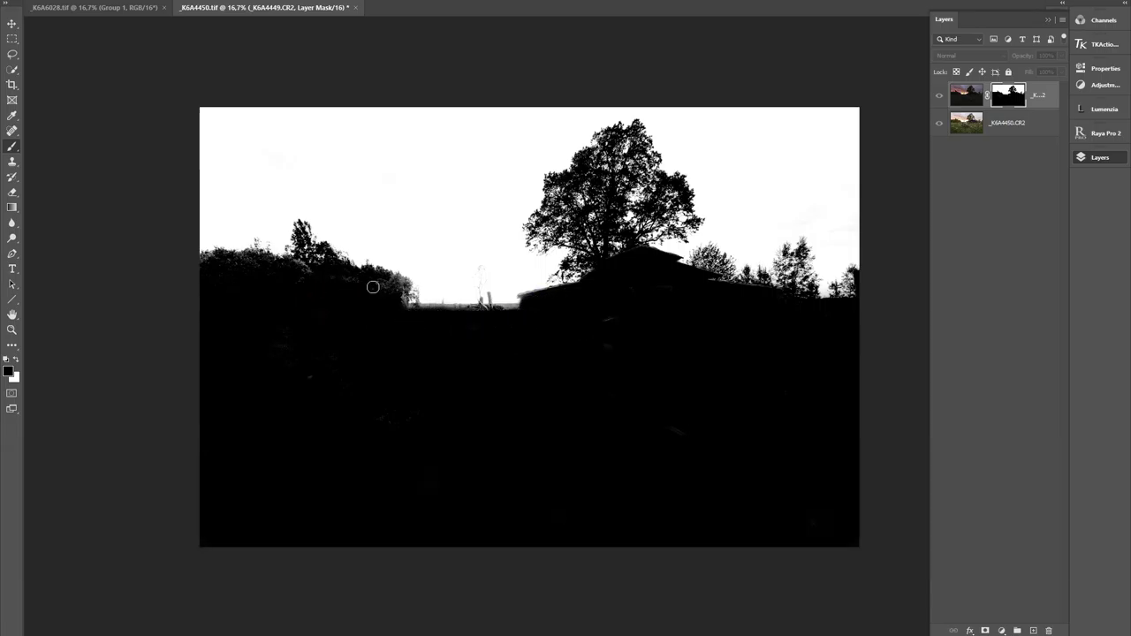
pyautogui.moveTo(366, 300)
pyautogui.mouseDown()
pyautogui.moveTo(396, 285)
pyautogui.moveTo(384, 310)
pyautogui.mouseUp()
pyautogui.click(16, 360)
pyautogui.moveTo(276, 149); pyautogui.dragTo(257, 161)
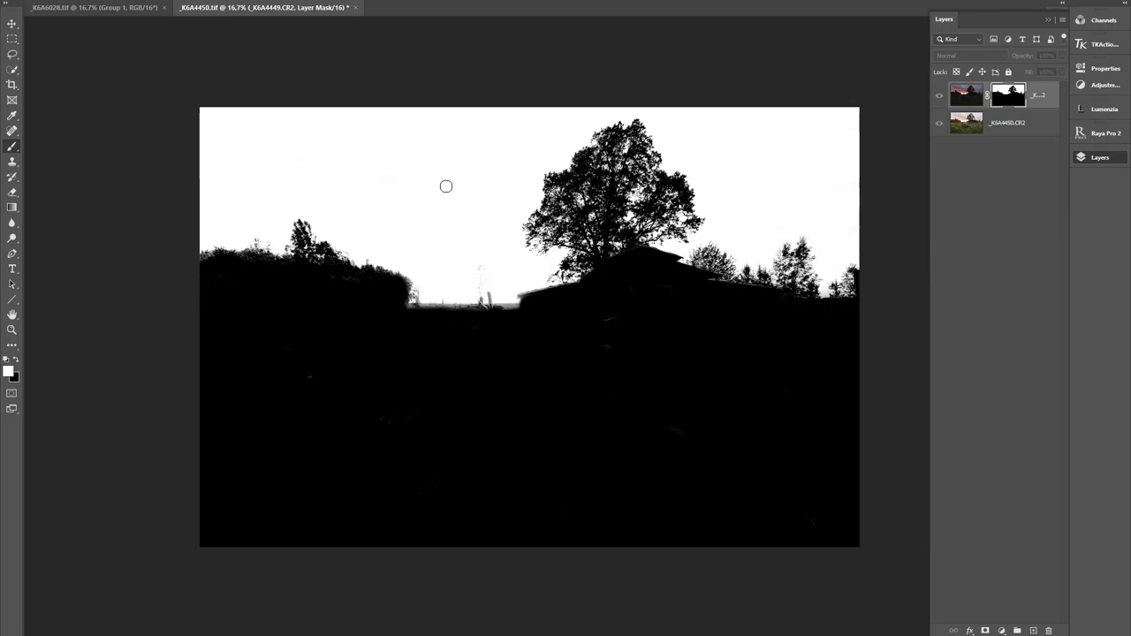
# - View the full-colour blend, toggle the dark sky layer to compare, and inspect the tree and barn up close
pyautogui.click(969, 102)
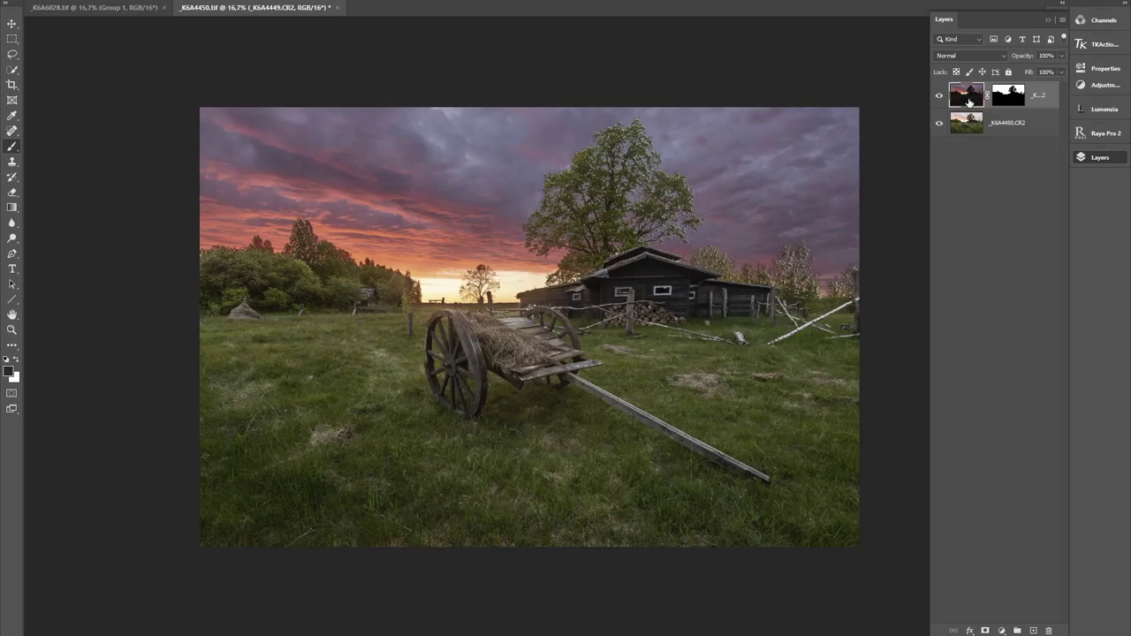
pyautogui.click(941, 99)
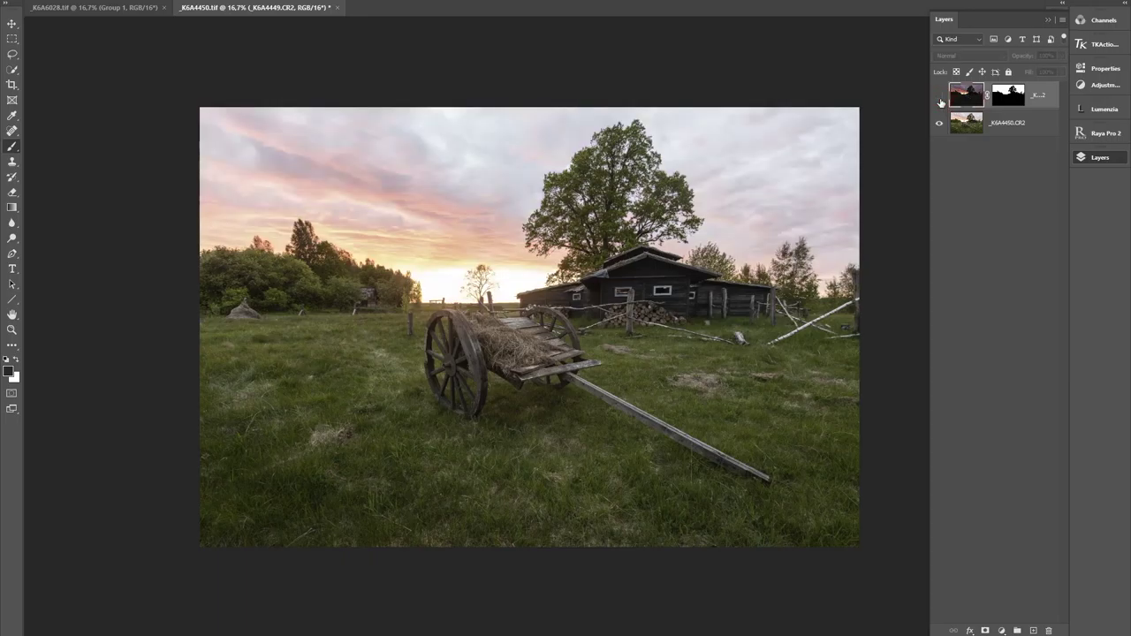
pyautogui.click(941, 99)
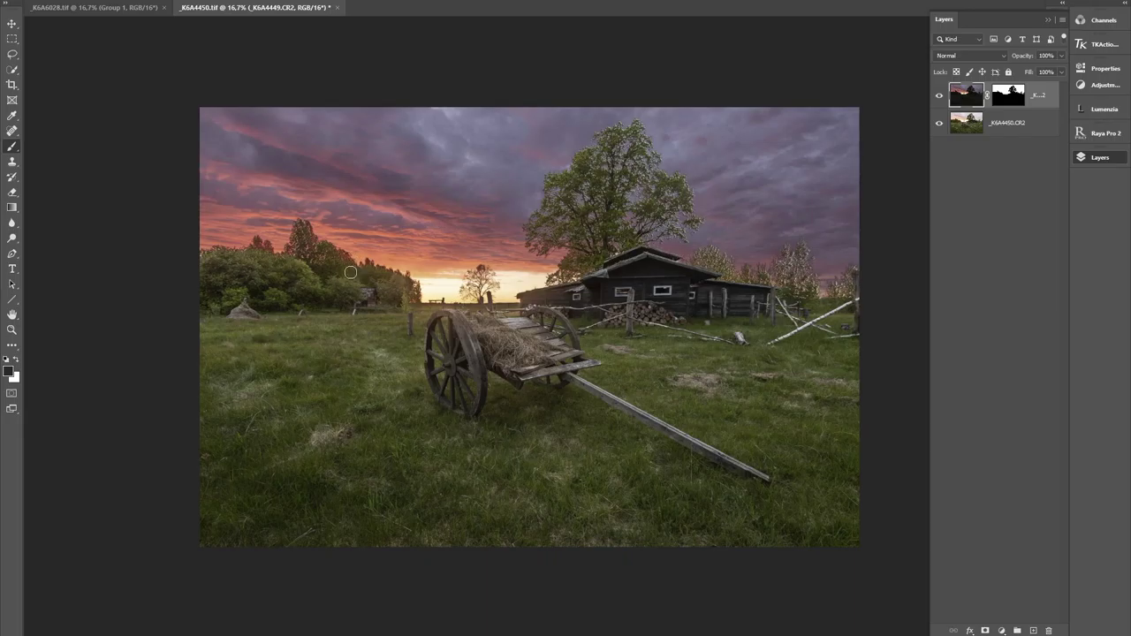
pyautogui.click(12, 329)
pyautogui.click(587, 259)
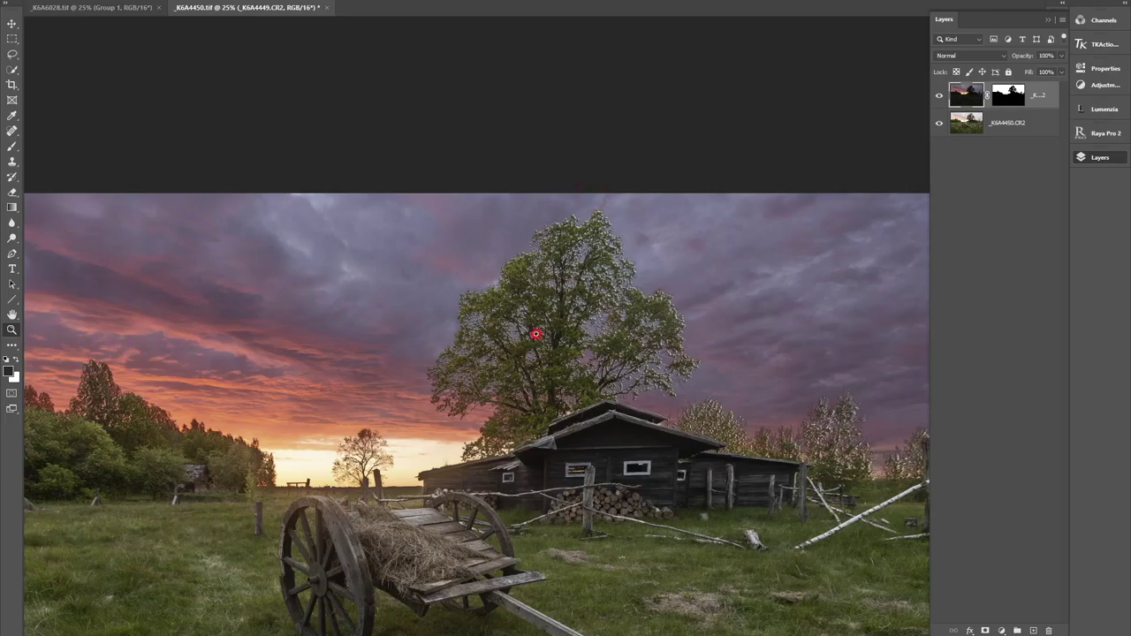
pyautogui.click(537, 333)
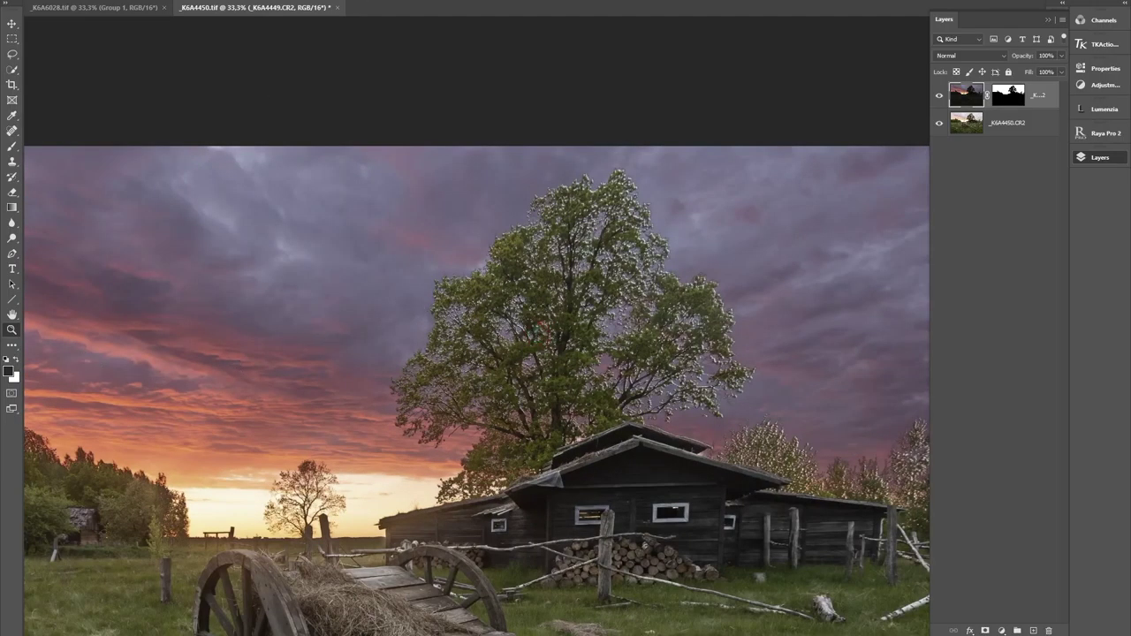
pyautogui.hotkey('ctrl', '0')
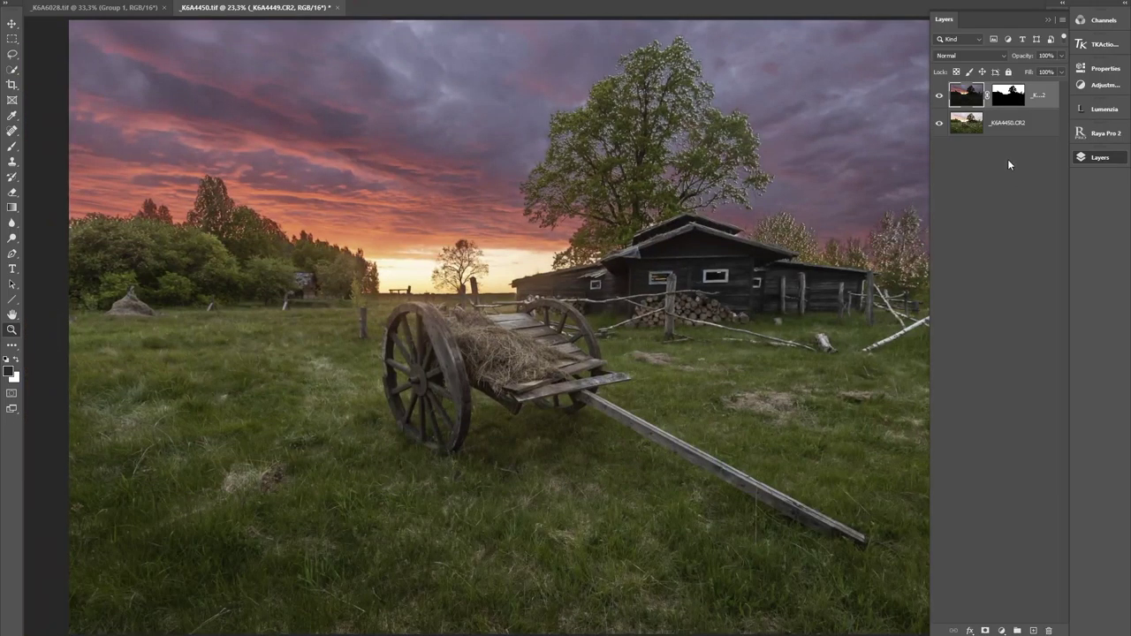
# - Select the Brush tool and adjust its size
pyautogui.click(12, 146)
pyautogui.press(']')
pyautogui.press(']')
pyautogui.press(']')
pyautogui.press(']')
pyautogui.press(']')
pyautogui.press('[')
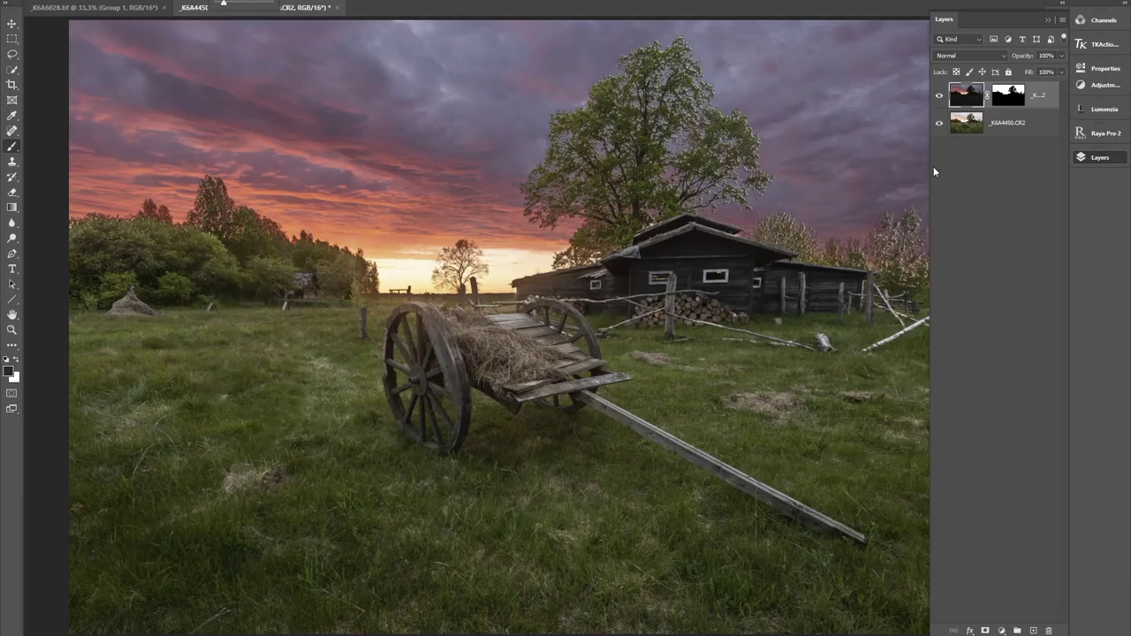
# - Paint white on the layer mask over the big tree, its edges and the left treeline
pyautogui.click(1008, 94)
pyautogui.press('x')
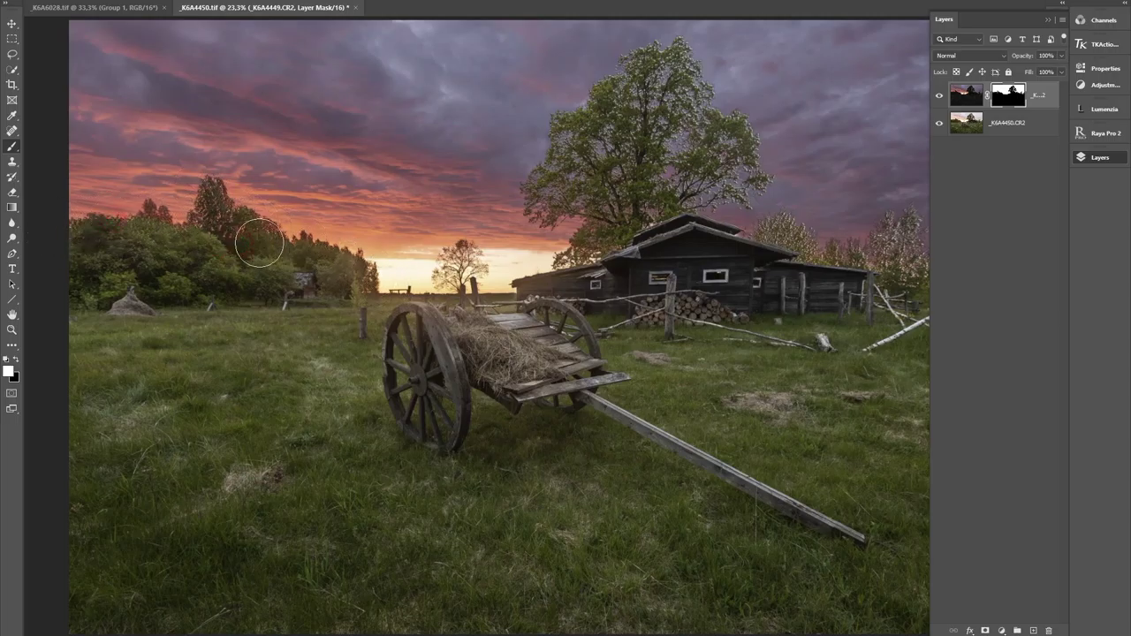
pyautogui.press(']')
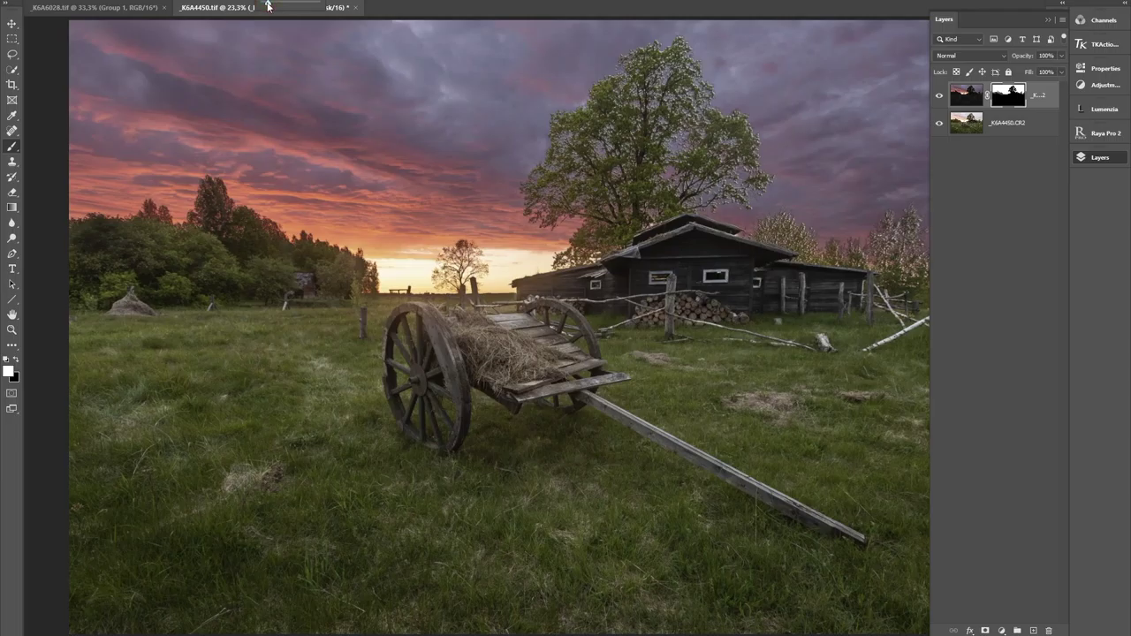
pyautogui.moveTo(565, 133)
pyautogui.mouseDown()
pyautogui.moveTo(590, 235)
pyautogui.moveTo(901, 233)
pyautogui.mouseUp()
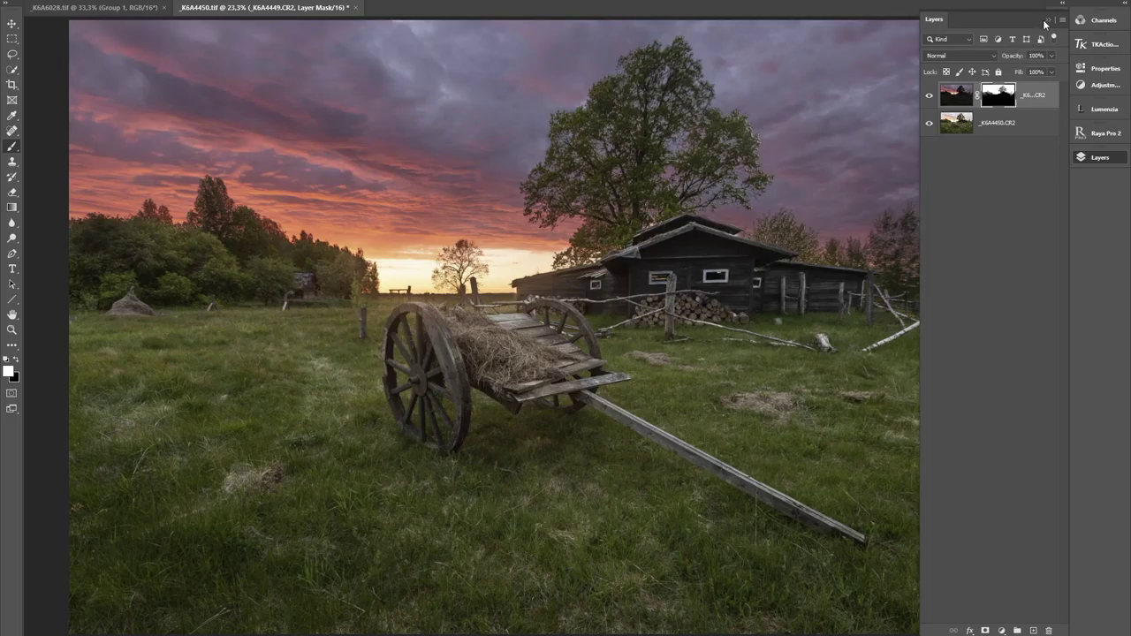
pyautogui.click(1047, 20)
pyautogui.moveTo(672, 165); pyautogui.dragTo(764, 145)
pyautogui.click(243, 259)
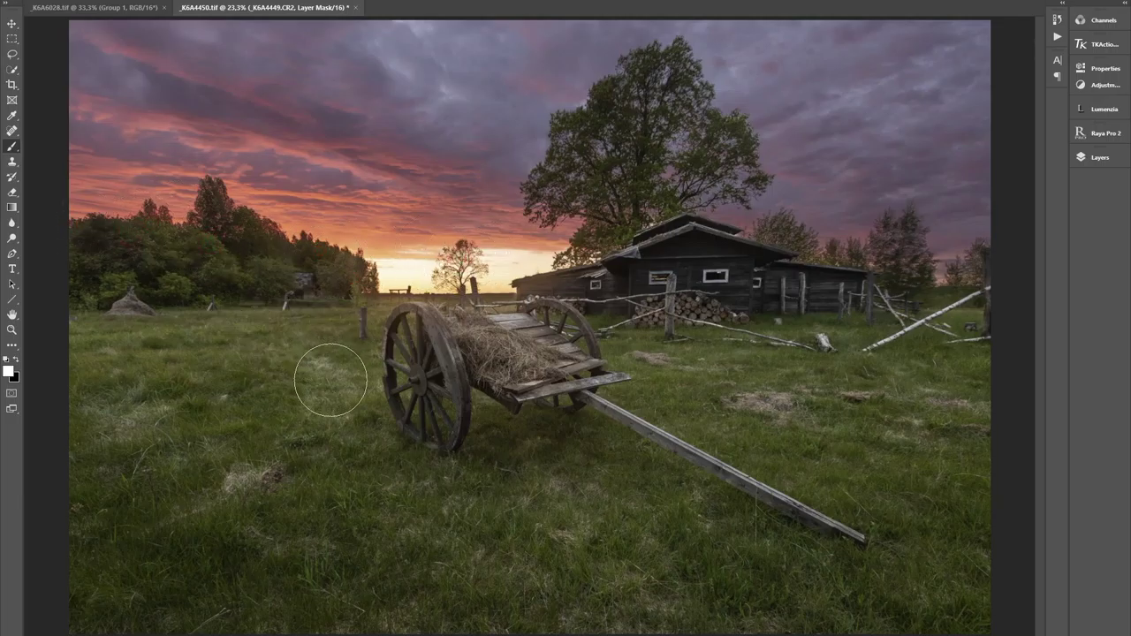
# - Paint the mask across the foreground grass with a larger brush, then black over the lower grass
pyautogui.press(']')
pyautogui.moveTo(106, 495); pyautogui.dragTo(893, 430)
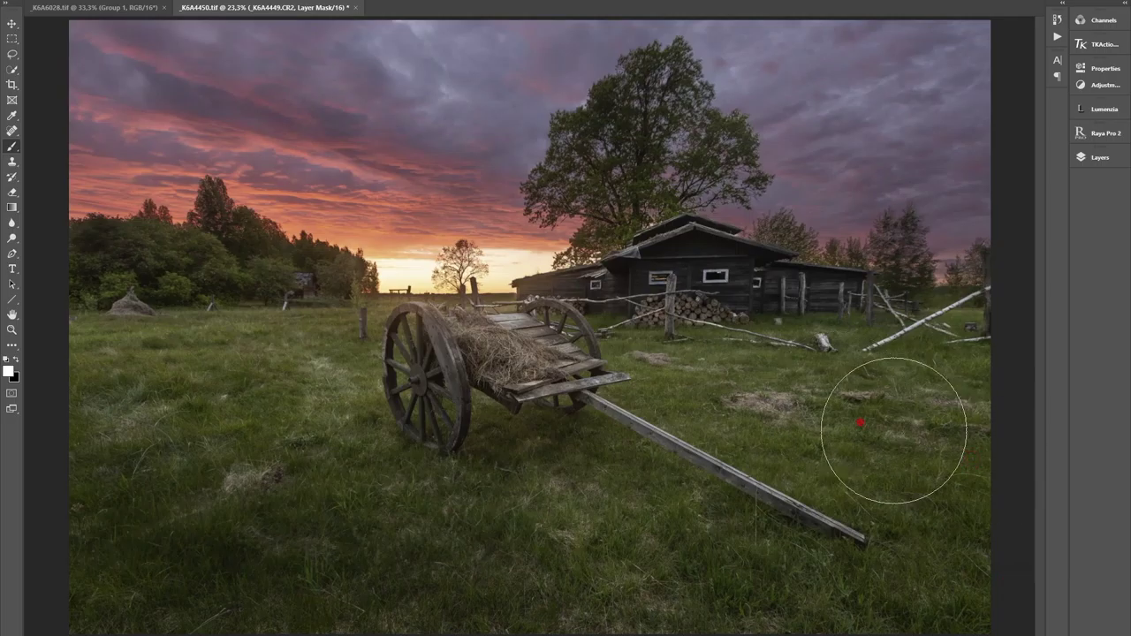
pyautogui.moveTo(894, 431); pyautogui.dragTo(63, 455)
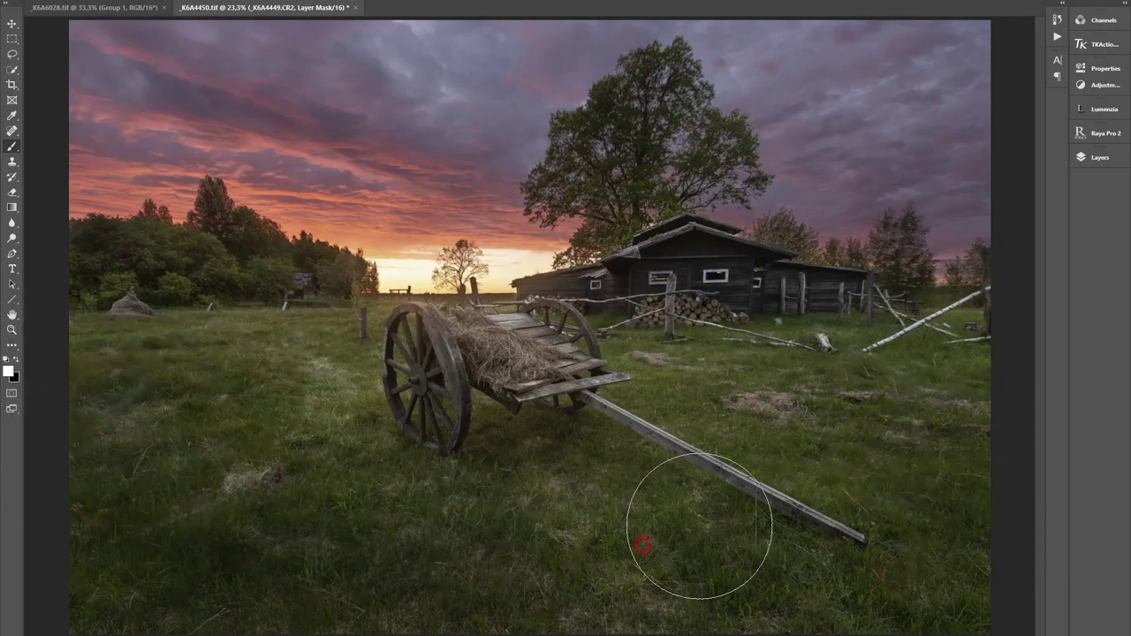
pyautogui.moveTo(698, 526); pyautogui.dragTo(869, 458)
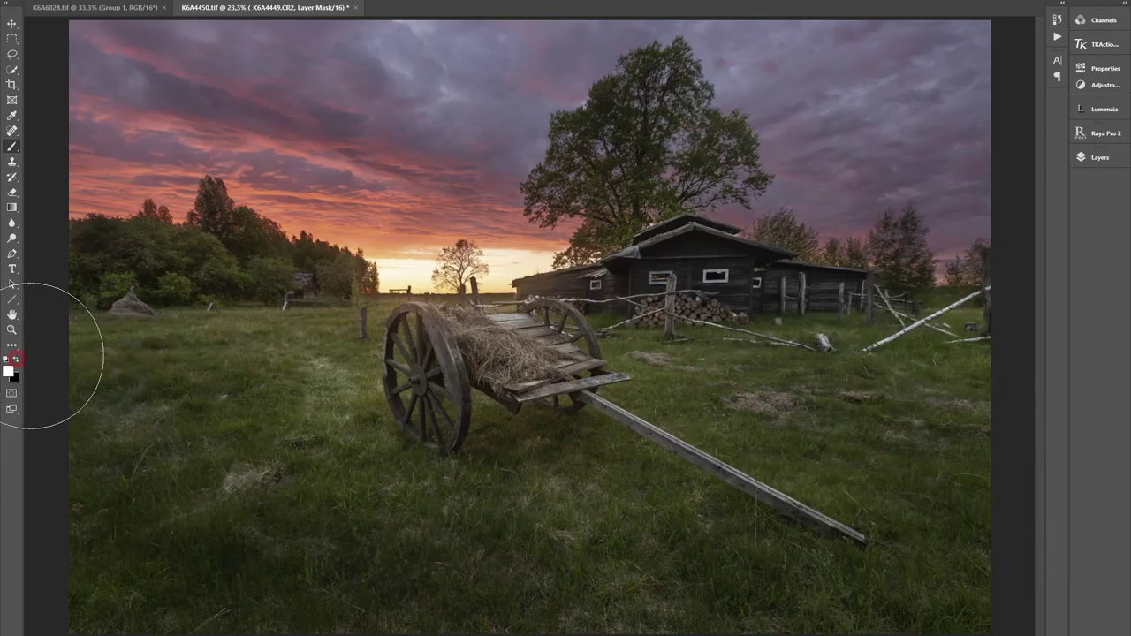
pyautogui.click(16, 357)
pyautogui.moveTo(332, 462)
pyautogui.mouseDown()
pyautogui.moveTo(466, 497)
pyautogui.moveTo(469, 469)
pyautogui.moveTo(898, 515)
pyautogui.moveTo(886, 393)
pyautogui.mouseUp()
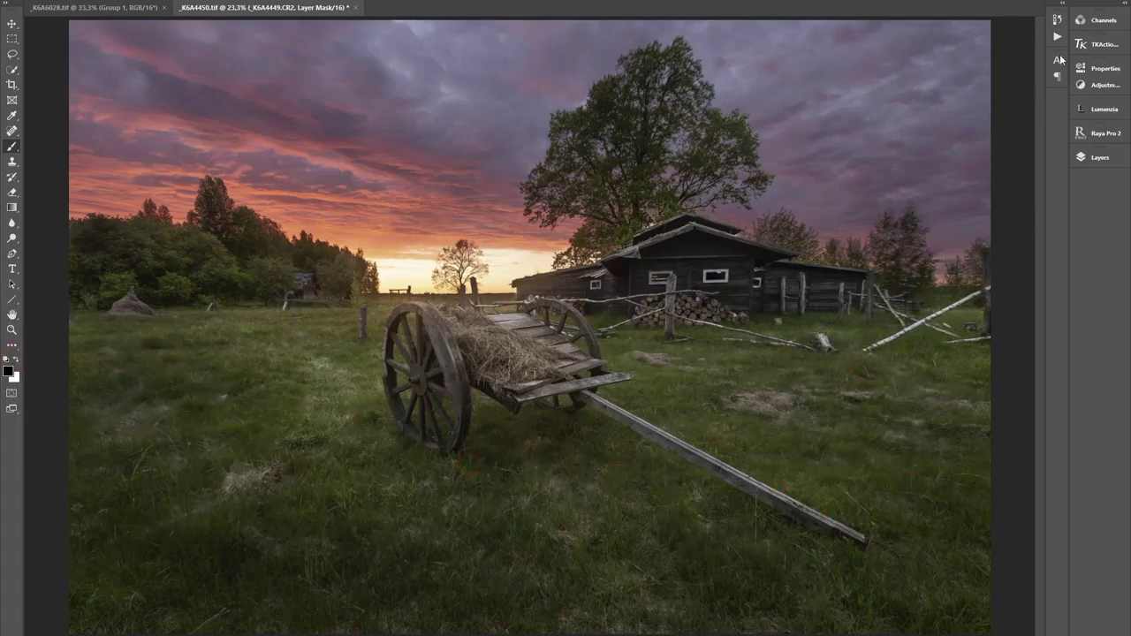
# - Expand the Layers panel and toggle the dark sky layer for a before-and-after comparison
pyautogui.click(1096, 157)
pyautogui.click(929, 97)
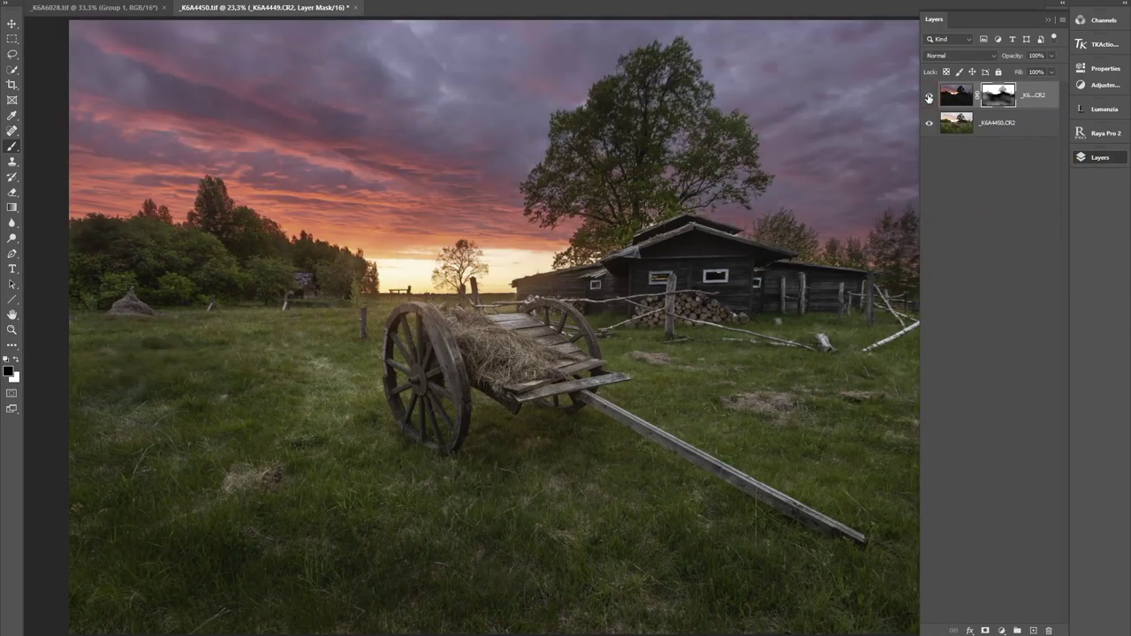
pyautogui.click(929, 97)
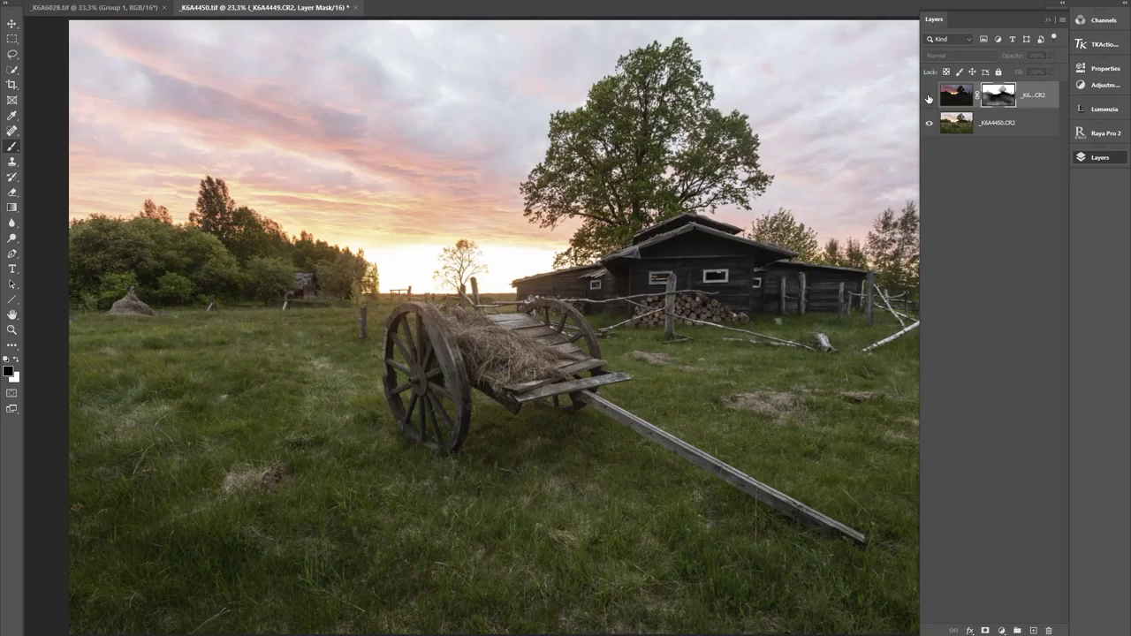
pyautogui.click(928, 97)
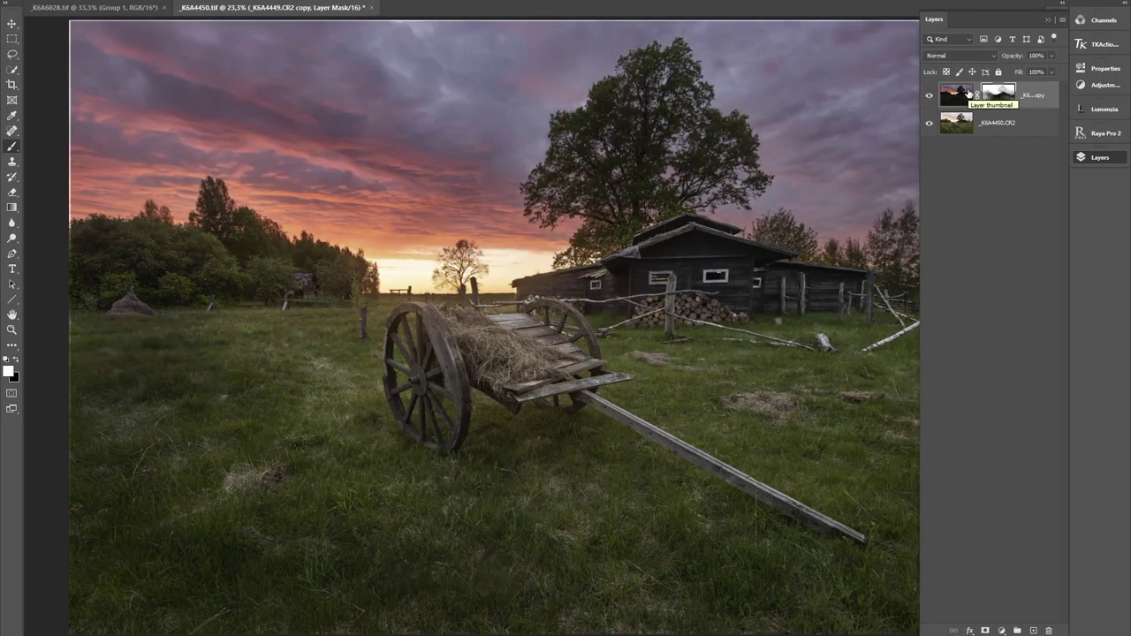